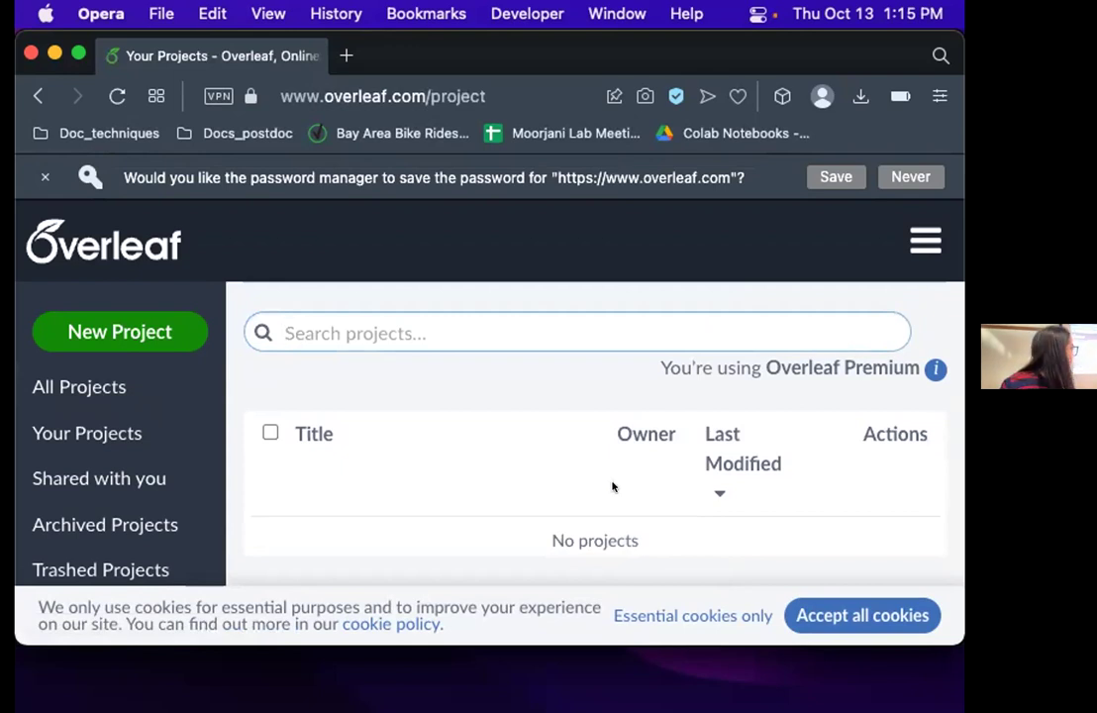
Zoom out the projects page until the whole list of tags and folders fits in the browser window
key("super+minus")
key("super+minus")
key("super+minus")
key("super+minus")
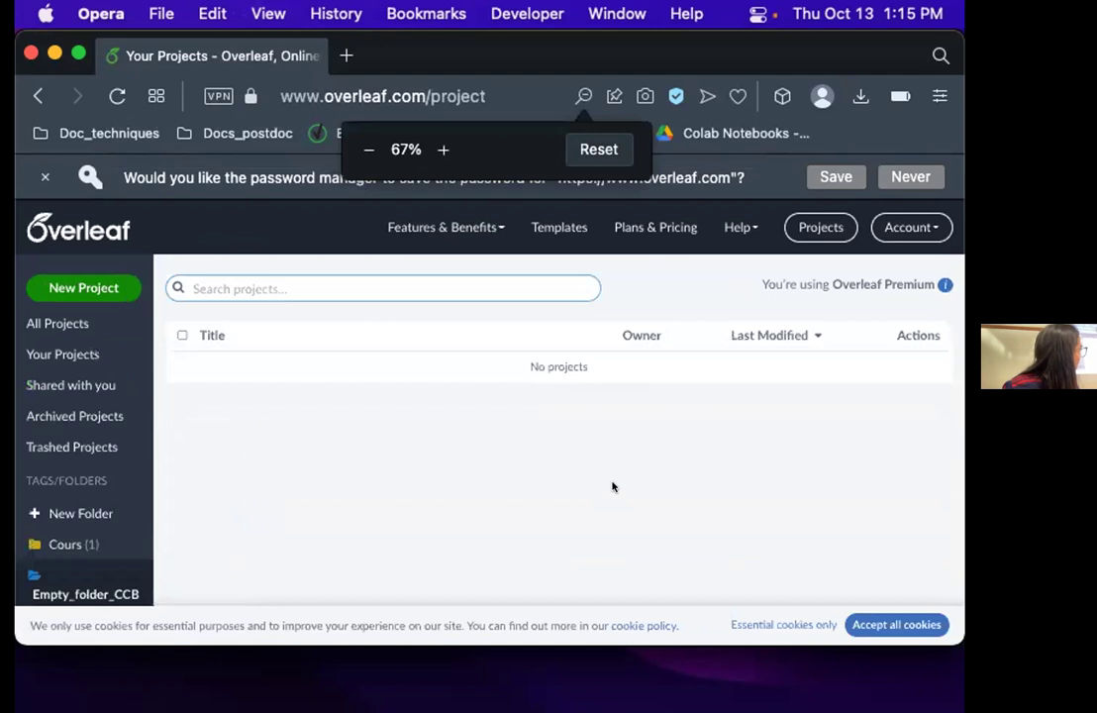
key("super+minus")
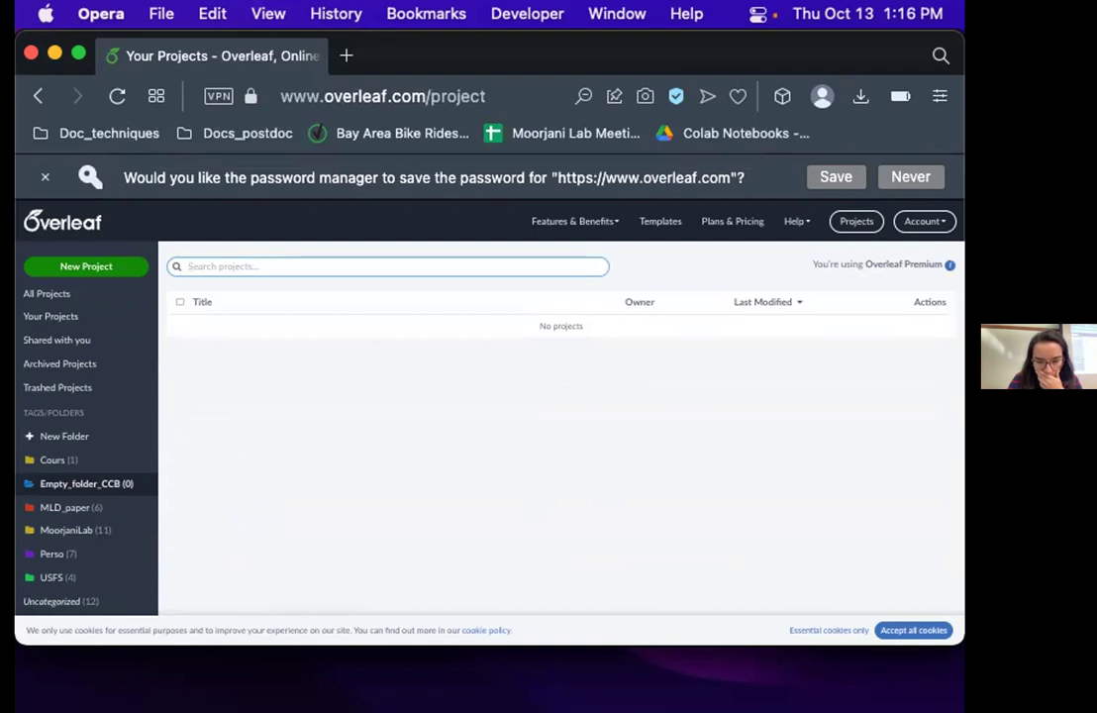
Switch to System Preferences, close the display settings dialog, and return to the Overleaf projects page in Opera
key("super+Tab")
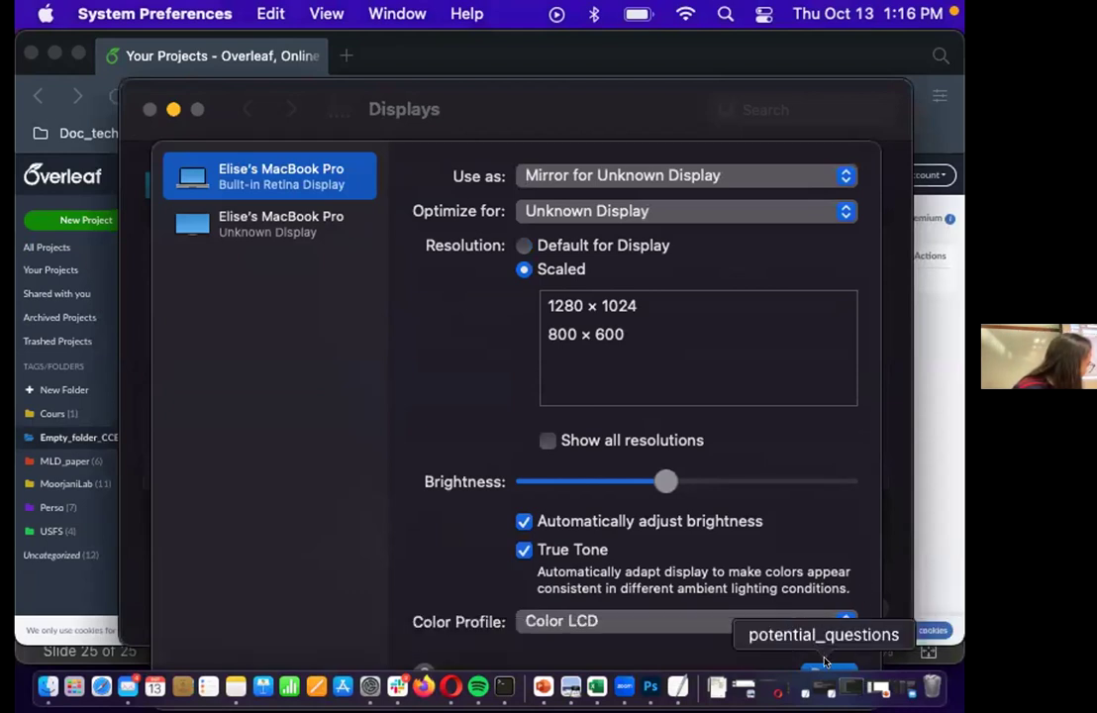
left_click_drag(900, 112, 905, 64)
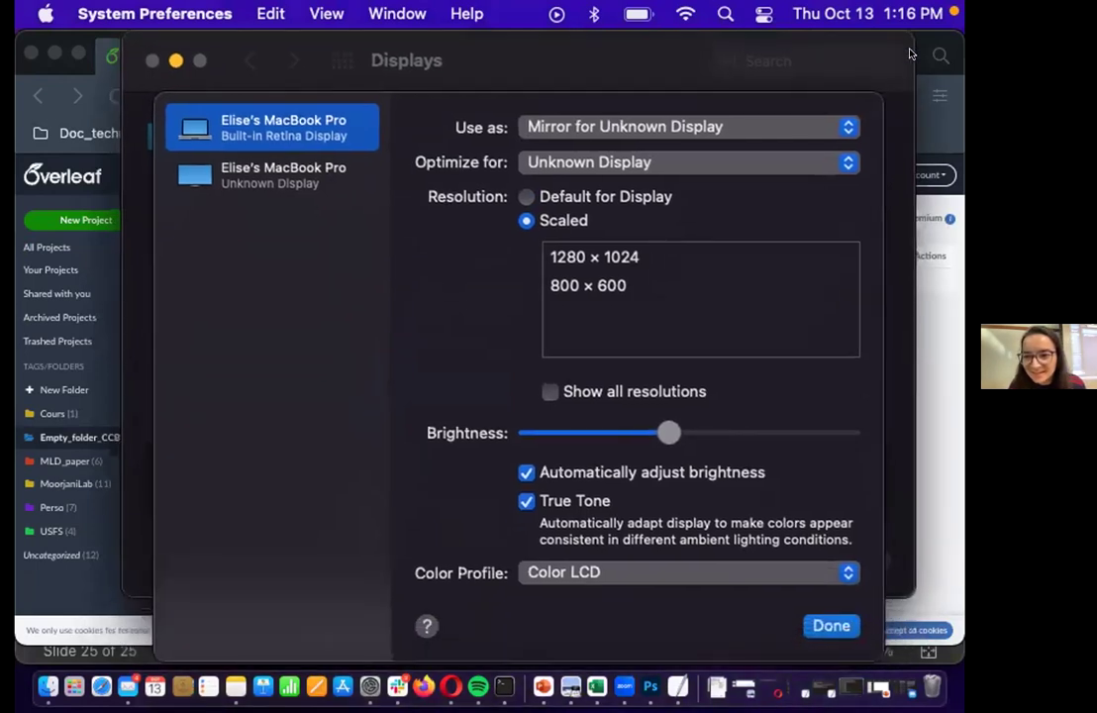
left_click(830, 628)
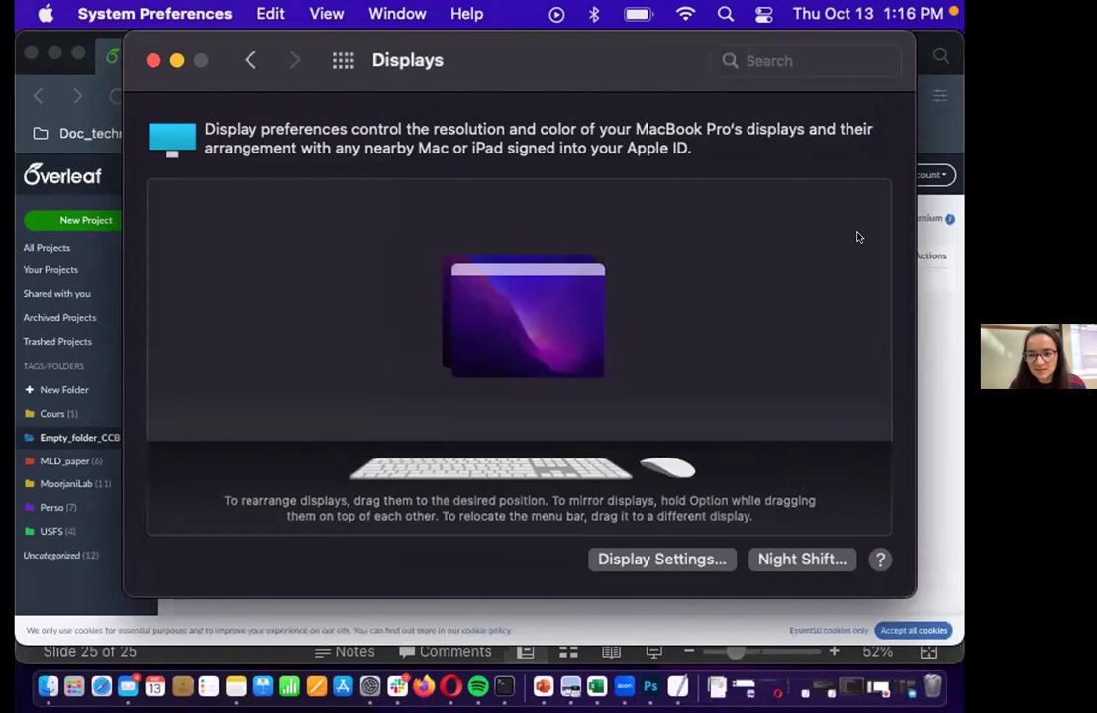
key("super+f")
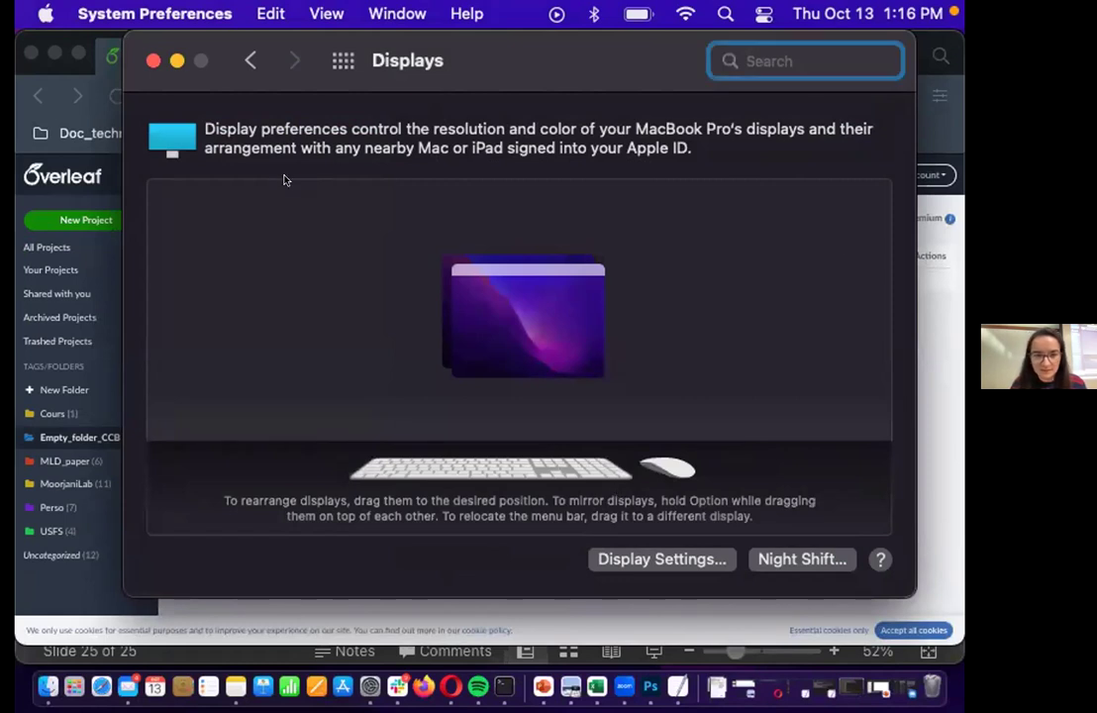
key("Escape")
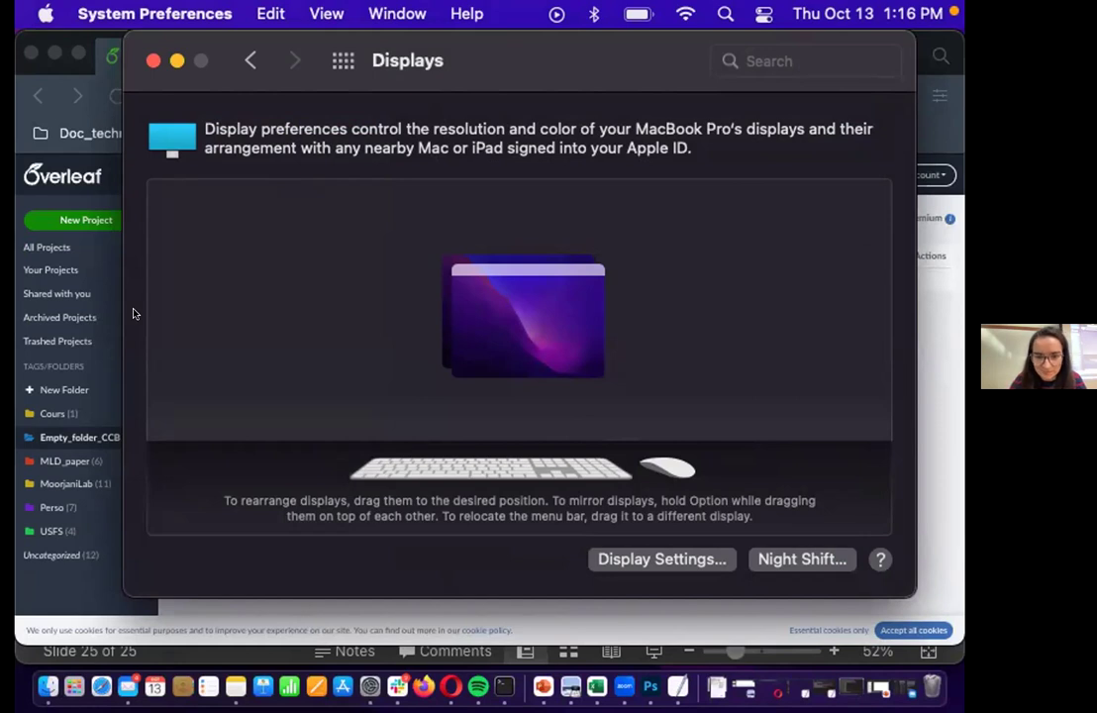
left_click(439, 615)
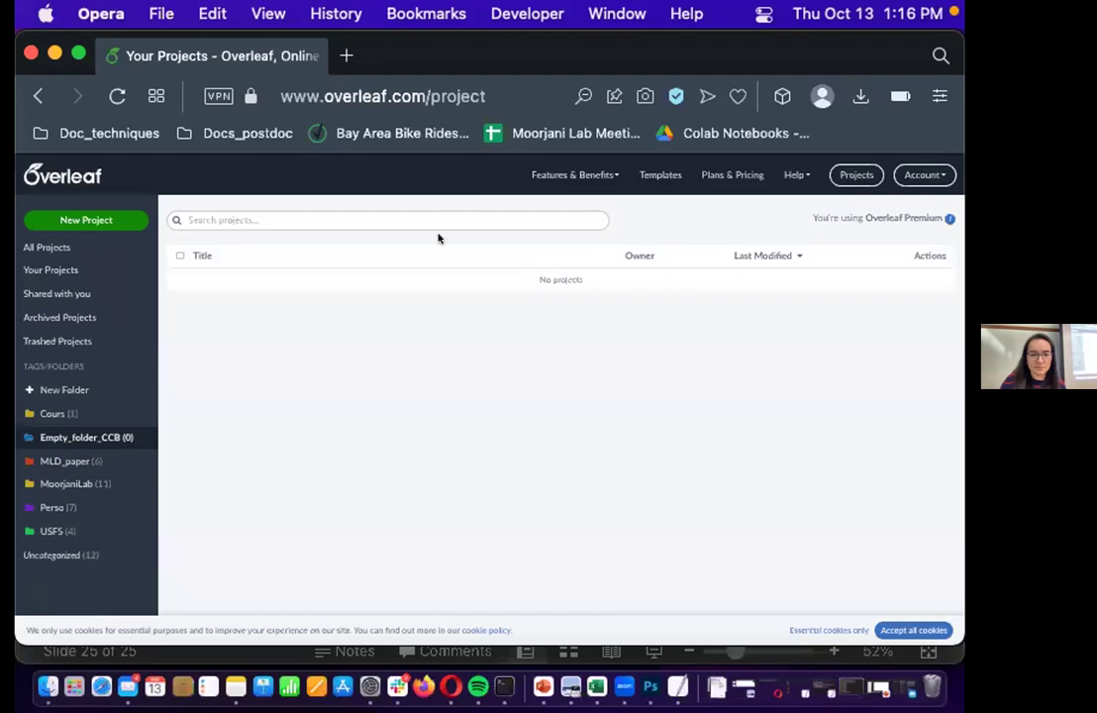
Create a new project from the University of California, Berkeley template "Berkeley 2020 Letterhead 4 color formal version"
left_click(106, 221)
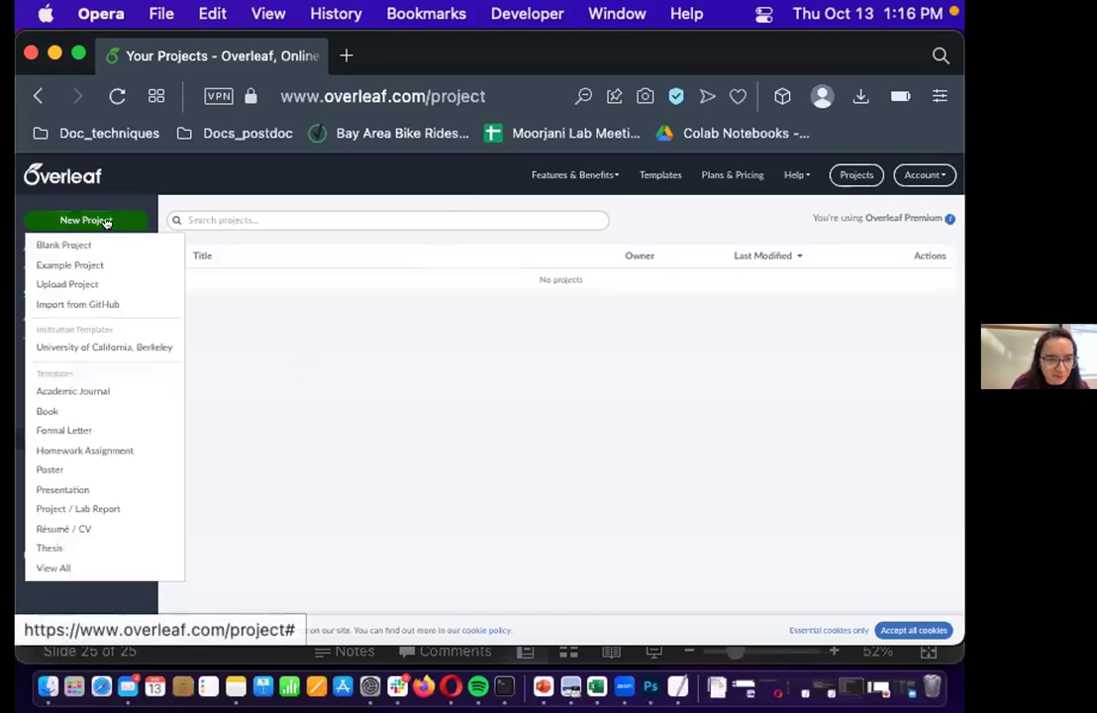
left_click(87, 343)
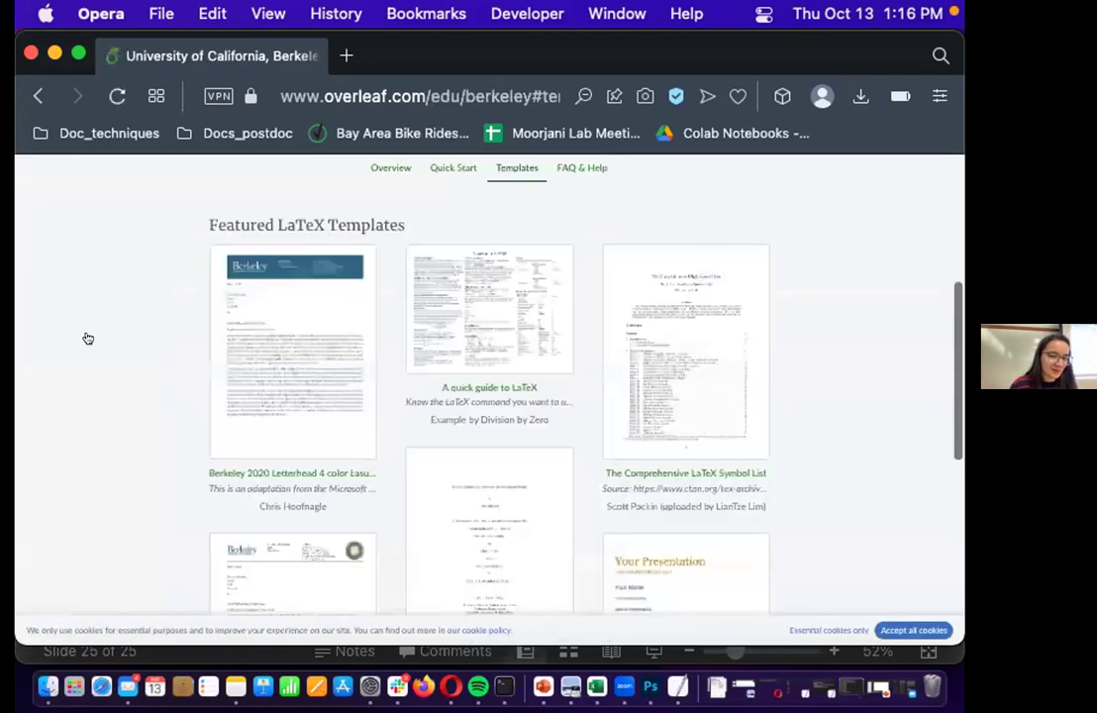
scroll(354, 302, "down", 1)
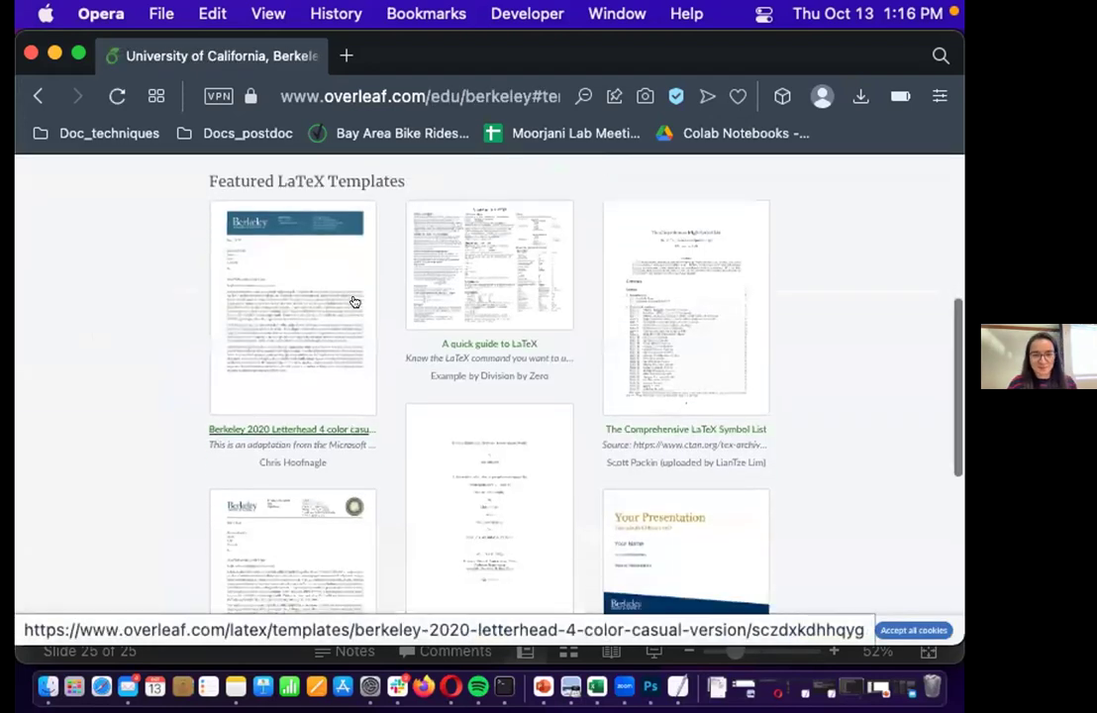
scroll(317, 495, "down", 3)
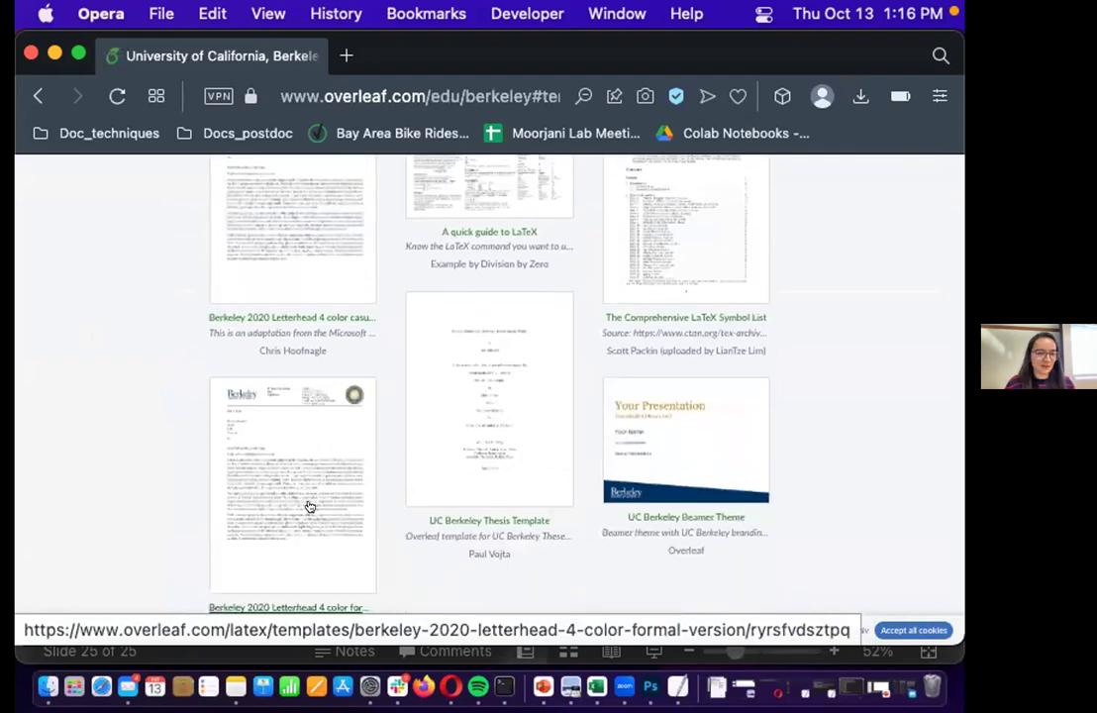
left_click(271, 442)
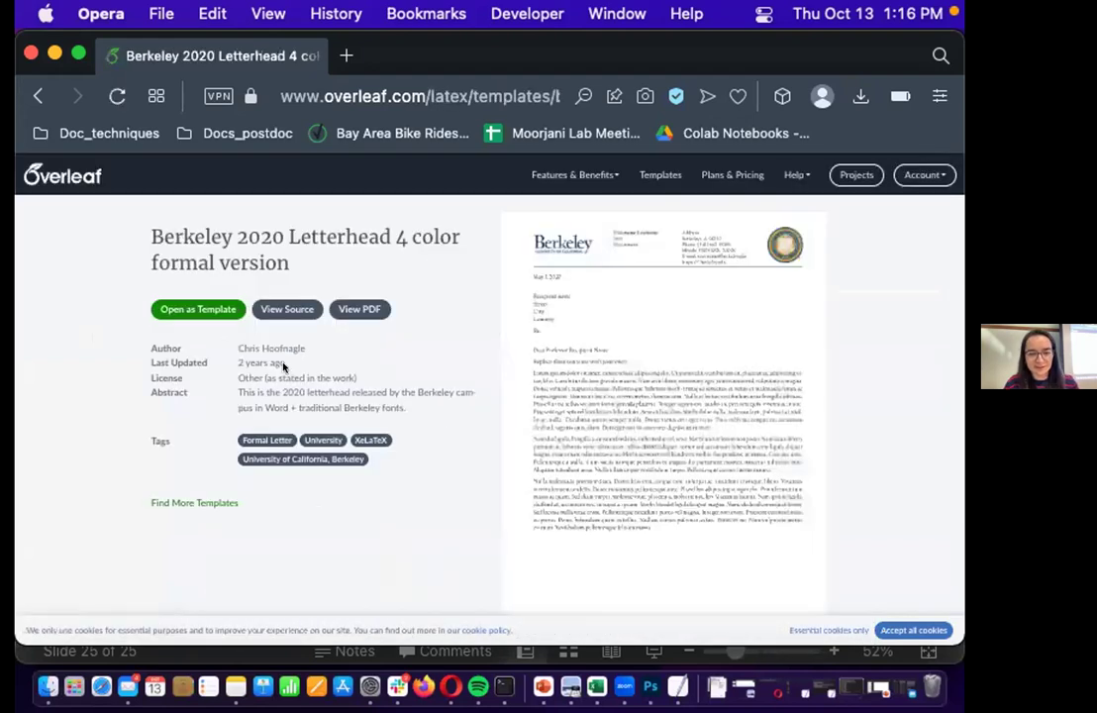
left_click(179, 308)
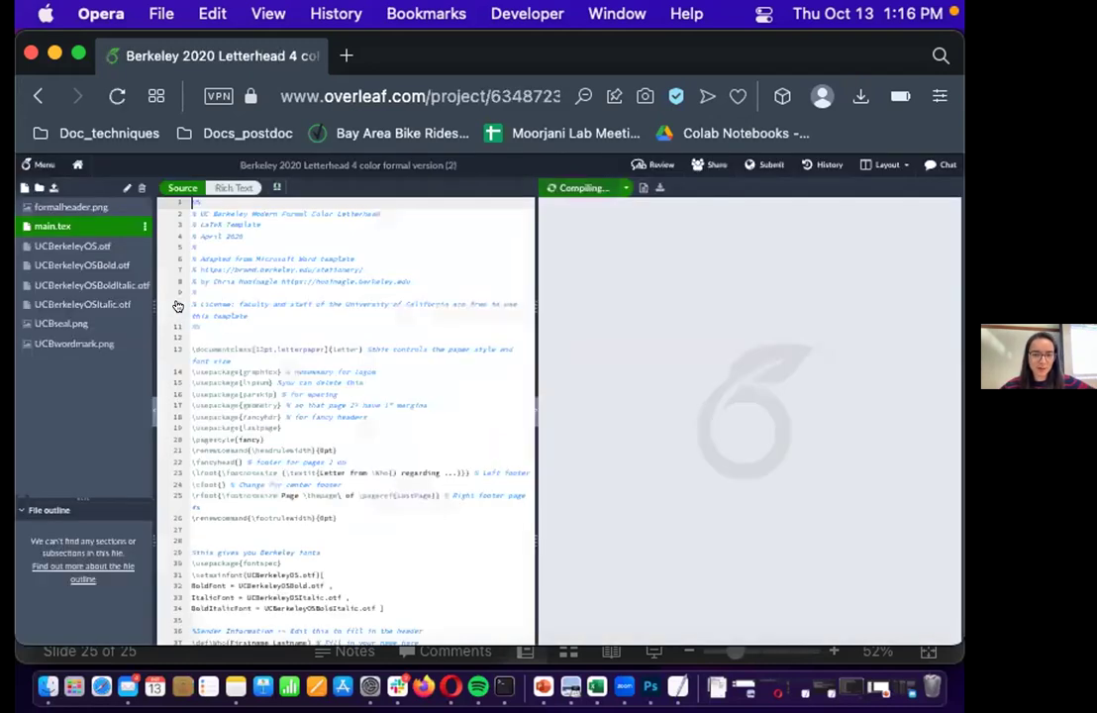
Examine the letterhead's main.tex source, from packages and sender information to the letter body, alongside the compiled PDF pages
scroll(382, 409, "down", 2)
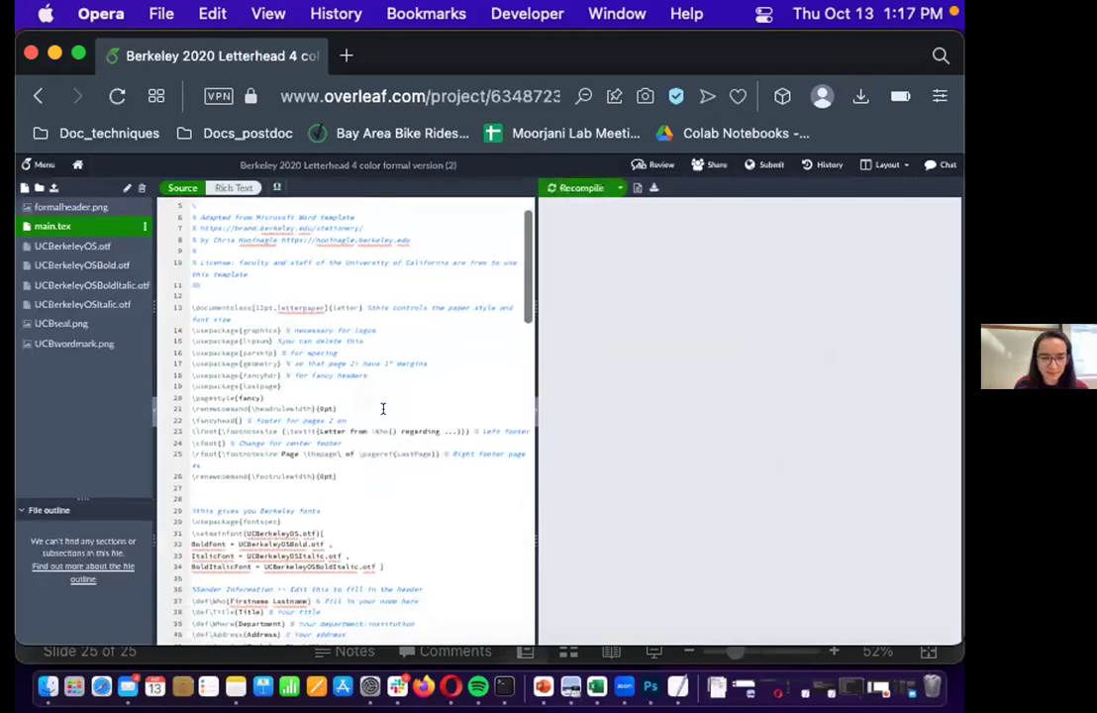
scroll(386, 390, "down", 3)
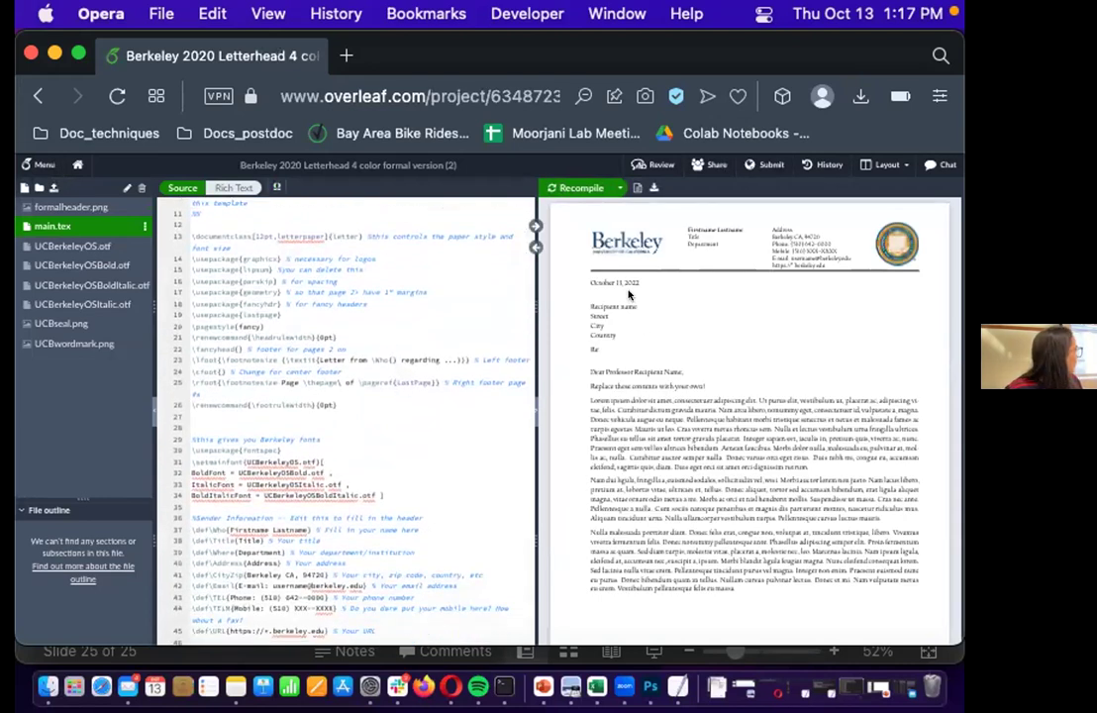
scroll(594, 366, "down", 5)
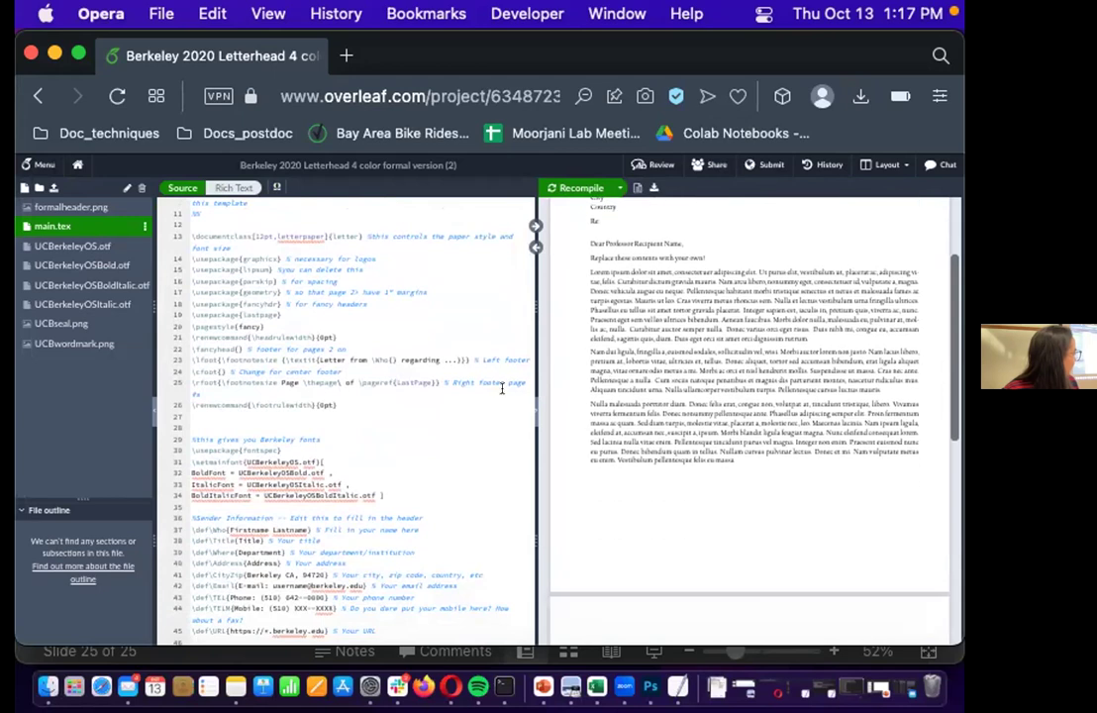
scroll(324, 414, "down", 2)
scroll(324, 414, "down", 2)
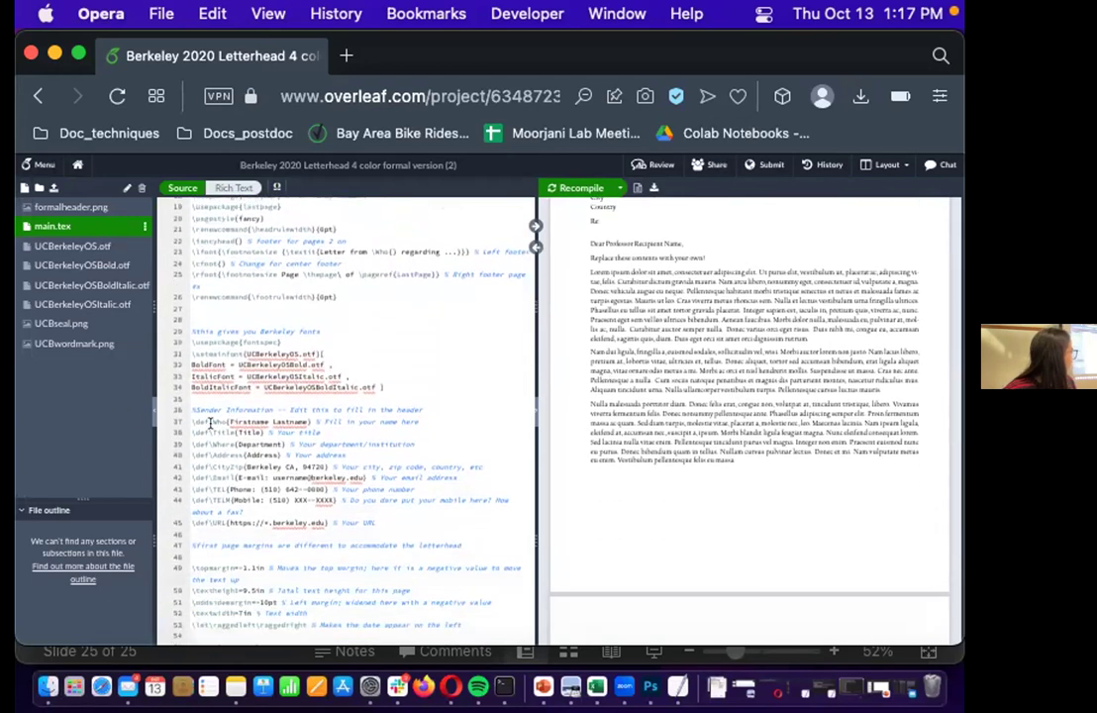
scroll(272, 500, "down", 10)
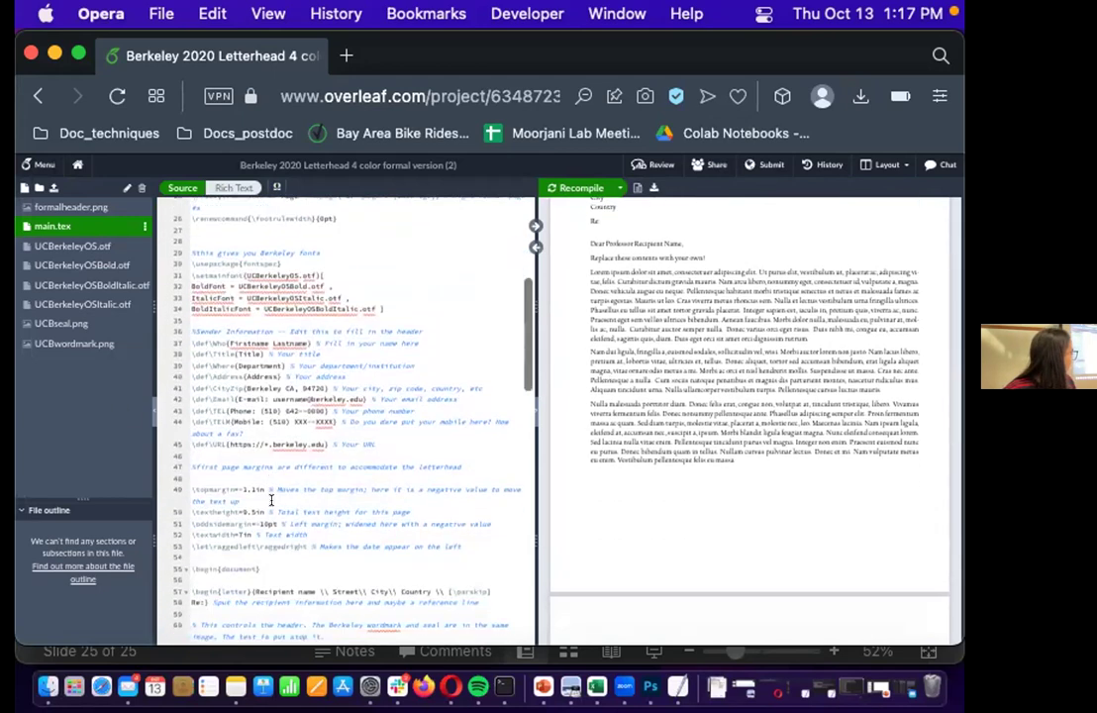
scroll(312, 373, "down", 4)
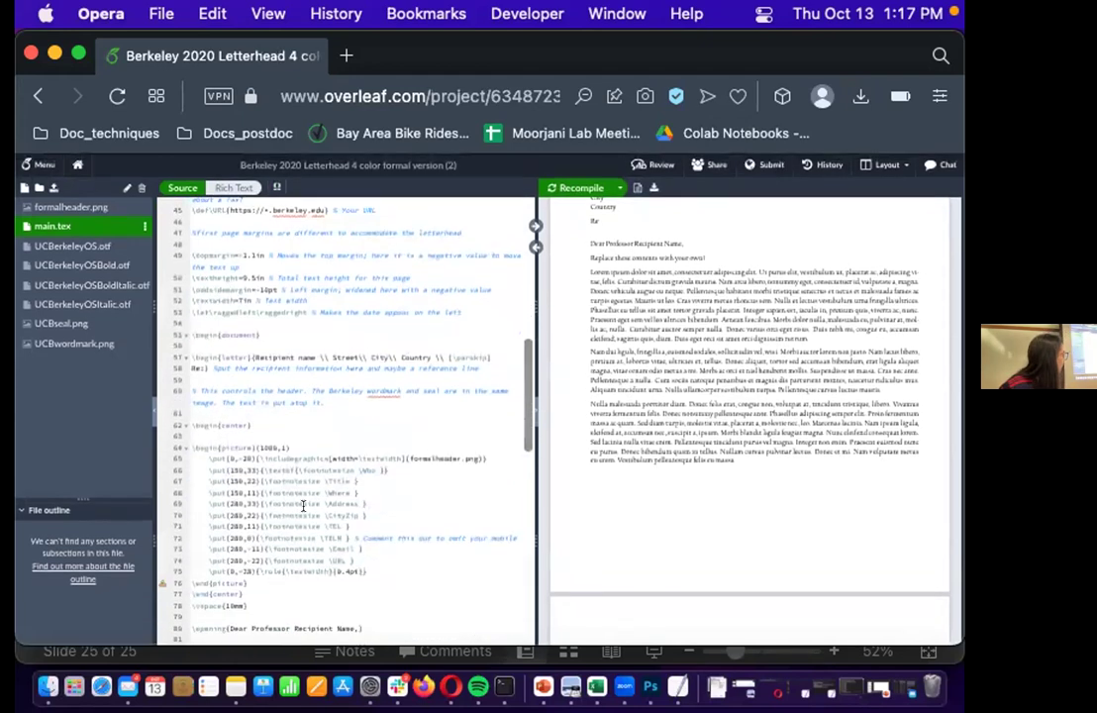
scroll(303, 506, "down", 8)
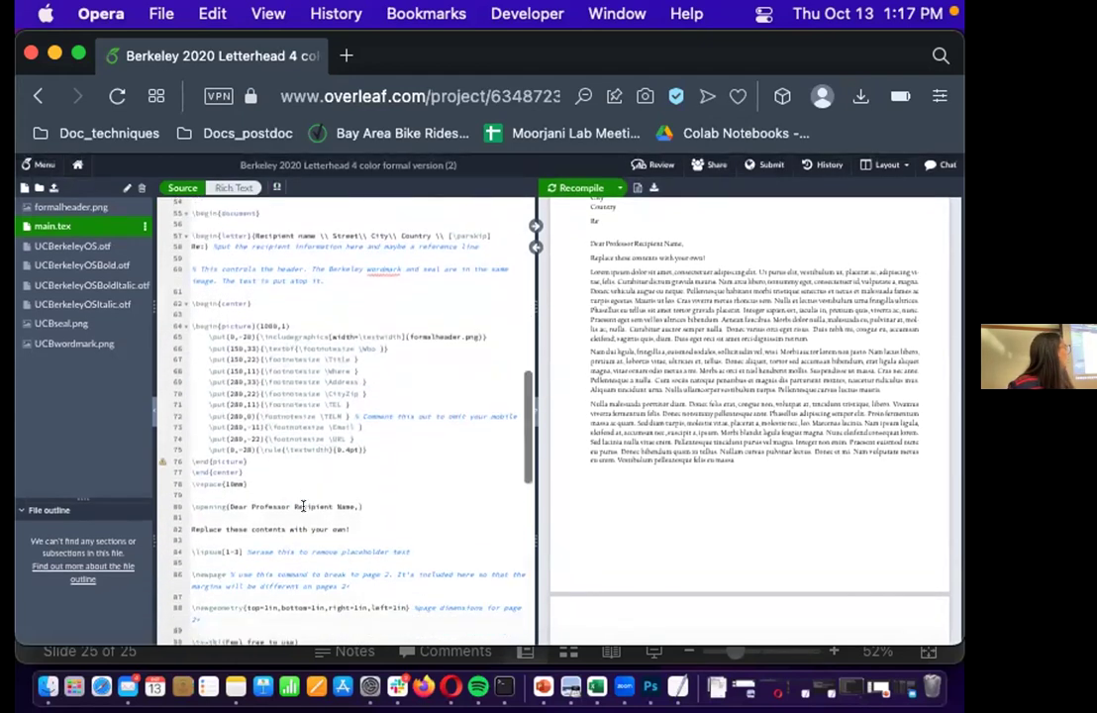
scroll(303, 506, "down", 4)
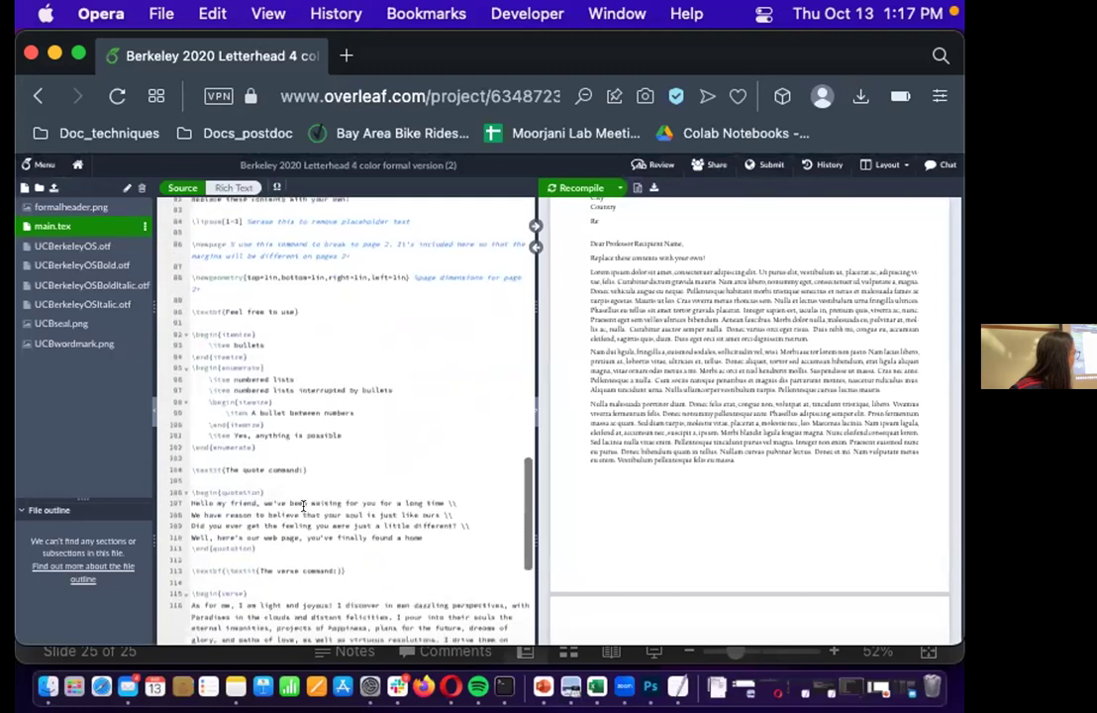
scroll(609, 527, "down", 10)
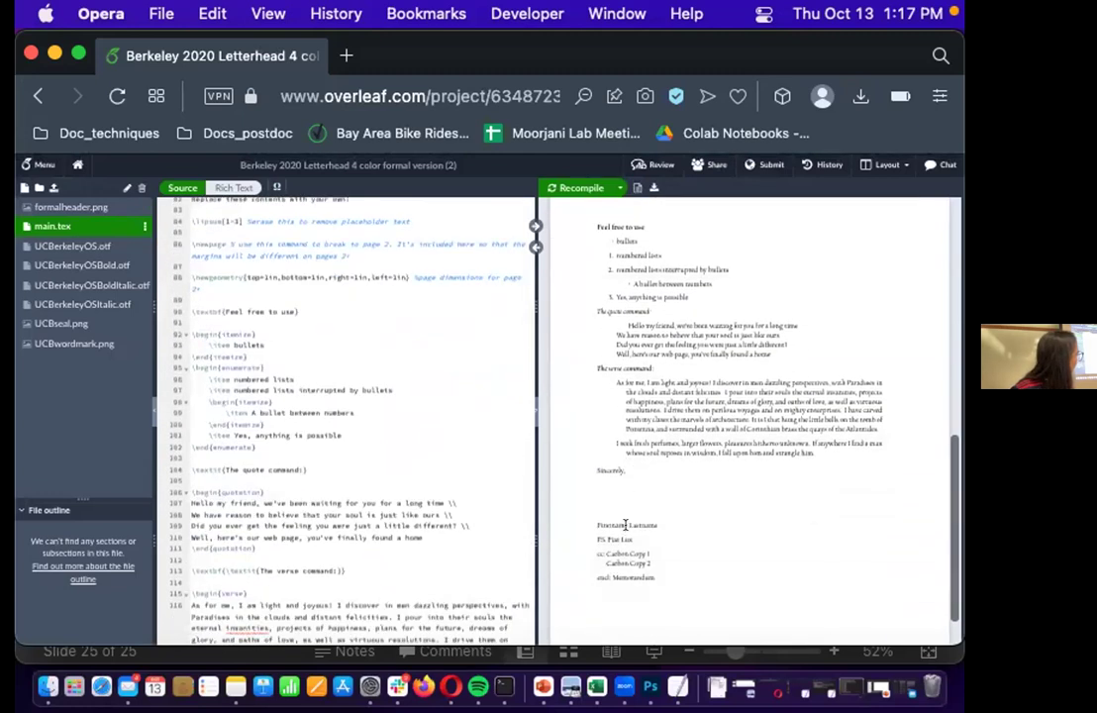
scroll(625, 523, "up", 10)
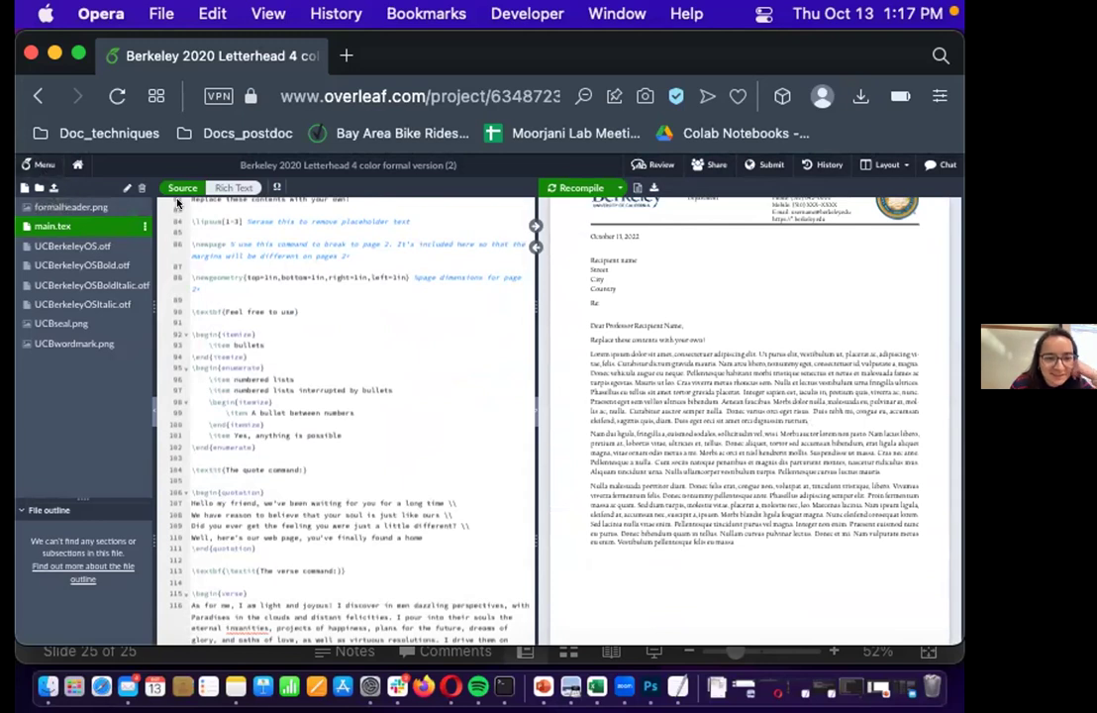
Look at the letterhead project's download, sync and compiler settings, and go back to the projects page
left_click(39, 164)
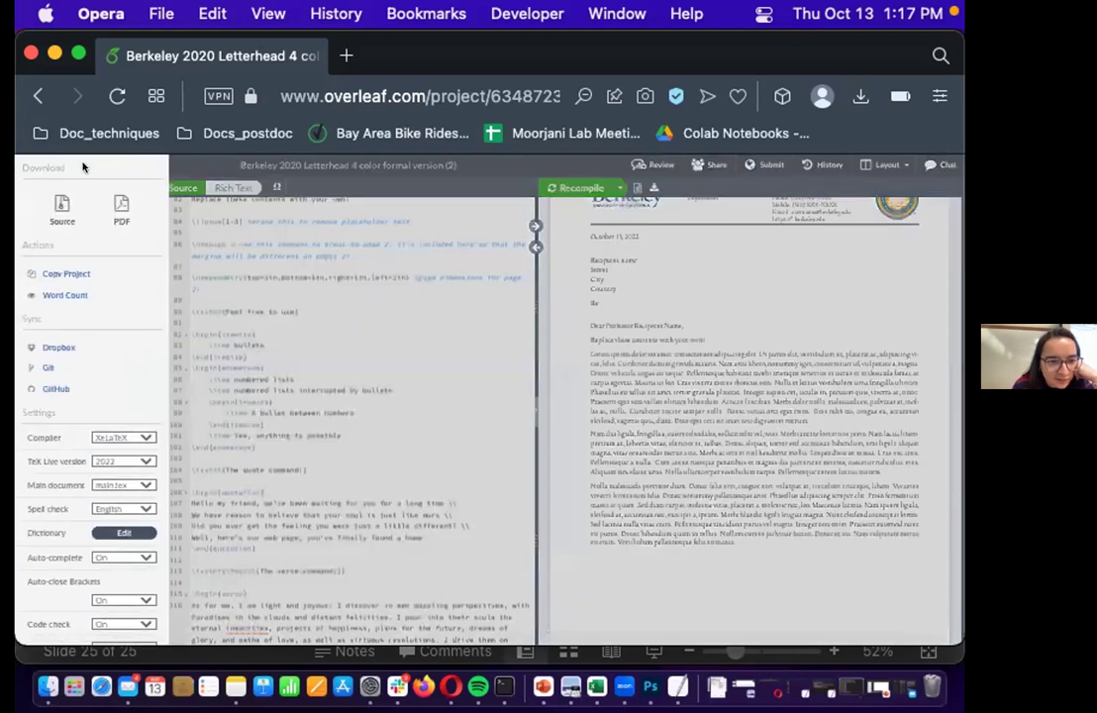
left_click(38, 95)
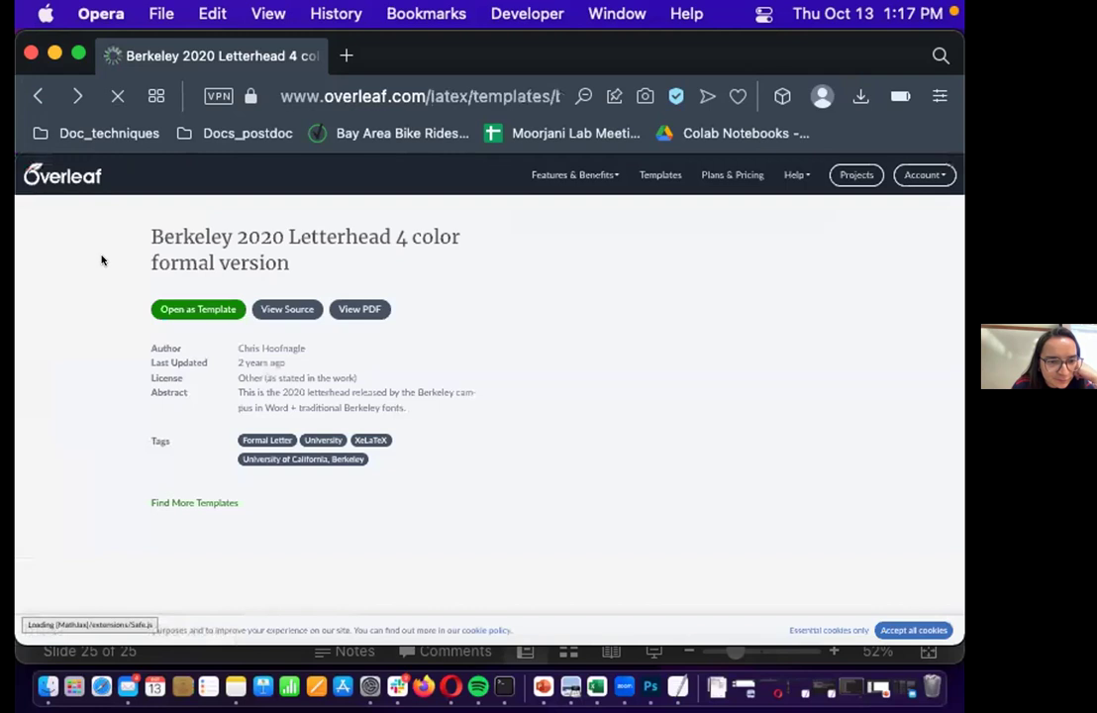
left_click(38, 95)
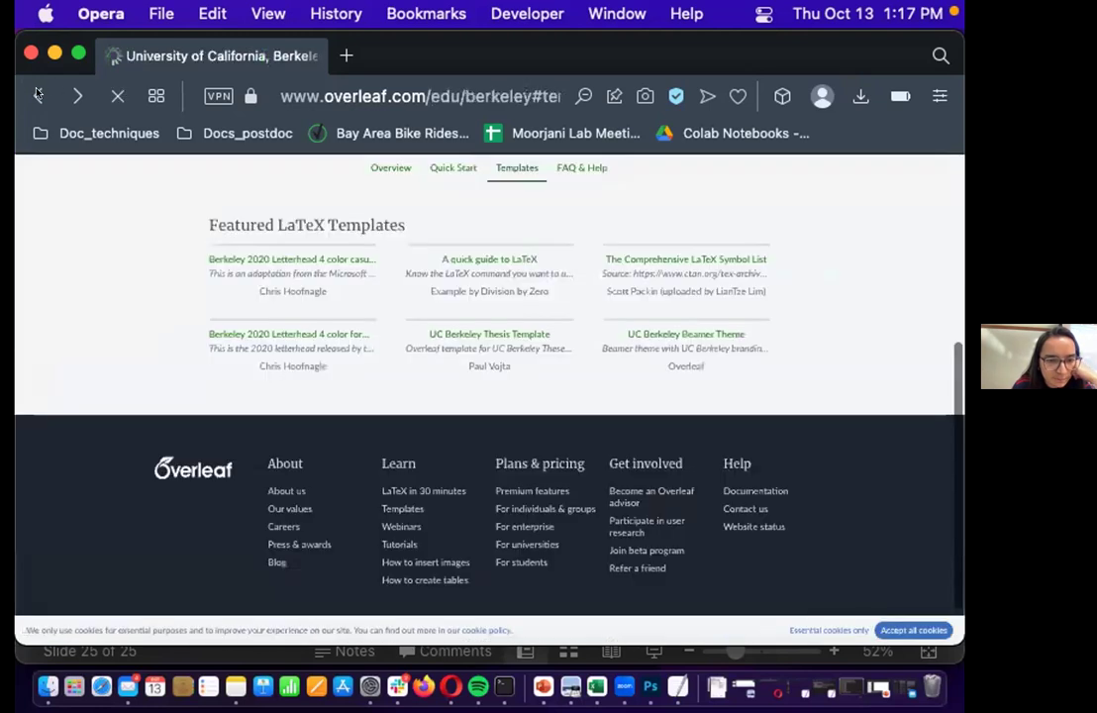
left_click(37, 95)
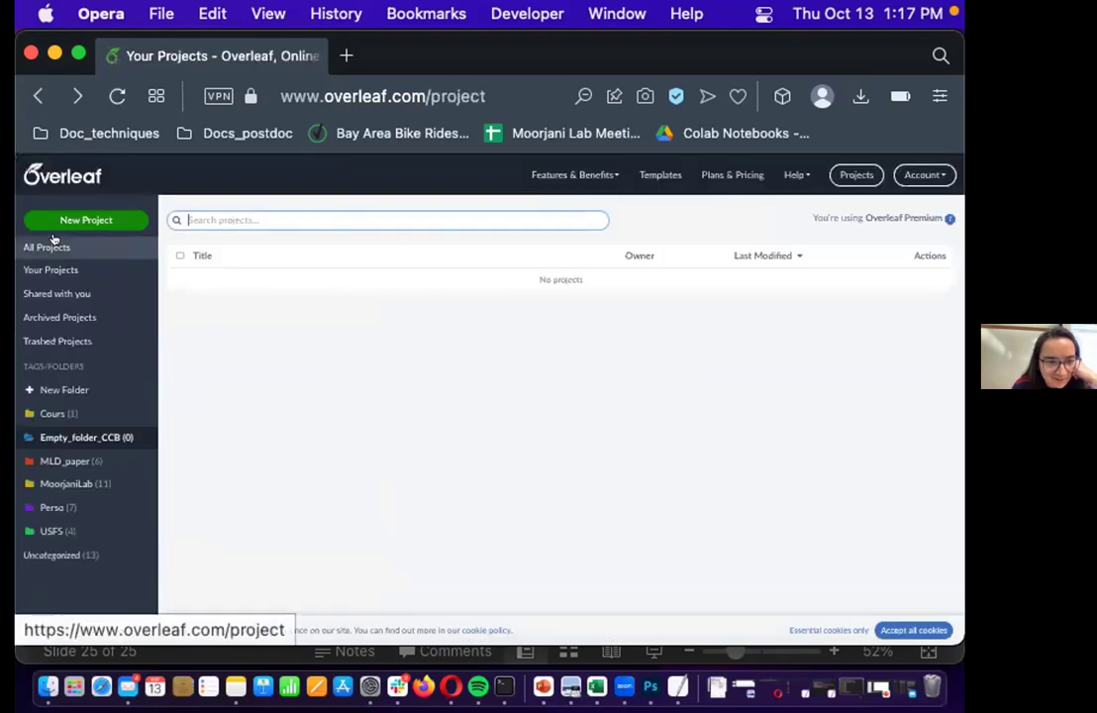
Browse the featured LaTeX templates offered for University of California, Berkeley, and return to the projects page
left_click(69, 220)
left_click(104, 347)
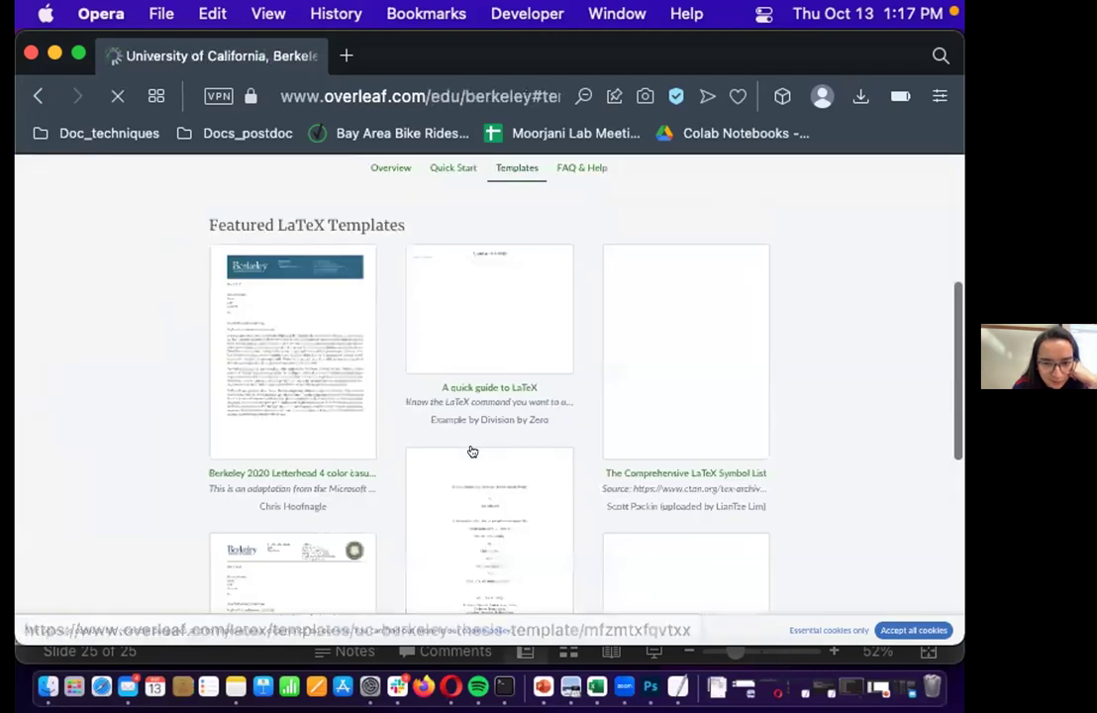
scroll(835, 447, "down", 3)
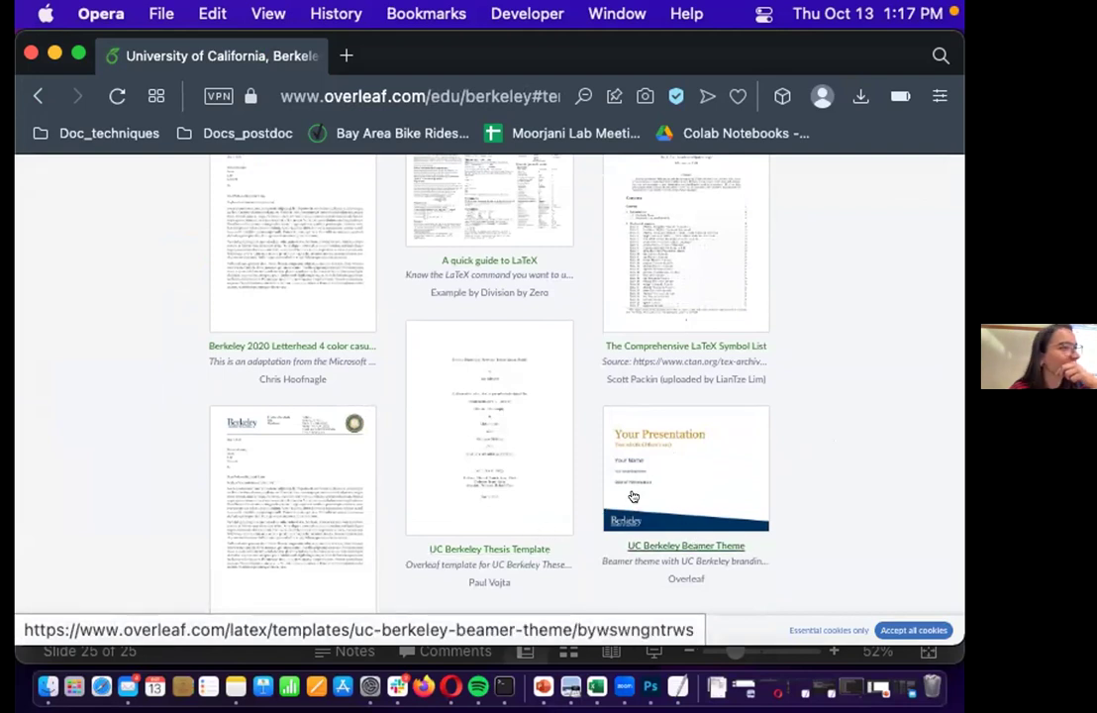
scroll(140, 277, "up", 5)
left_click(38, 96)
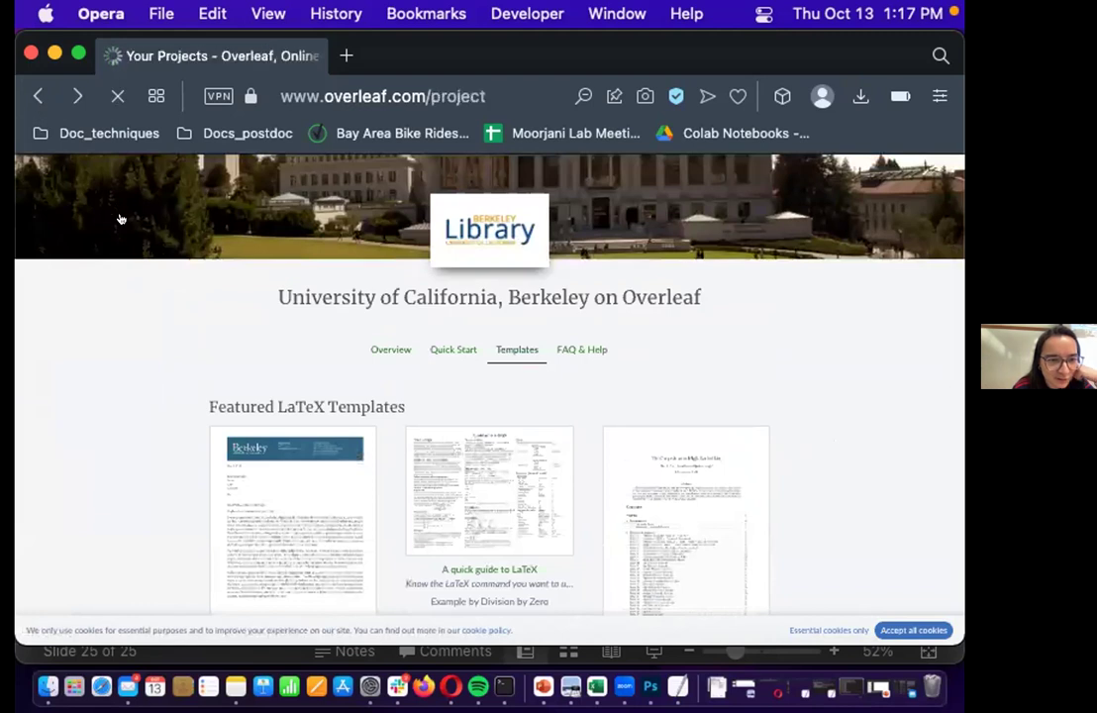
Start a new project from the University of California, Berkeley templates and open the UC Berkeley Thesis Template's details page
left_click(102, 221)
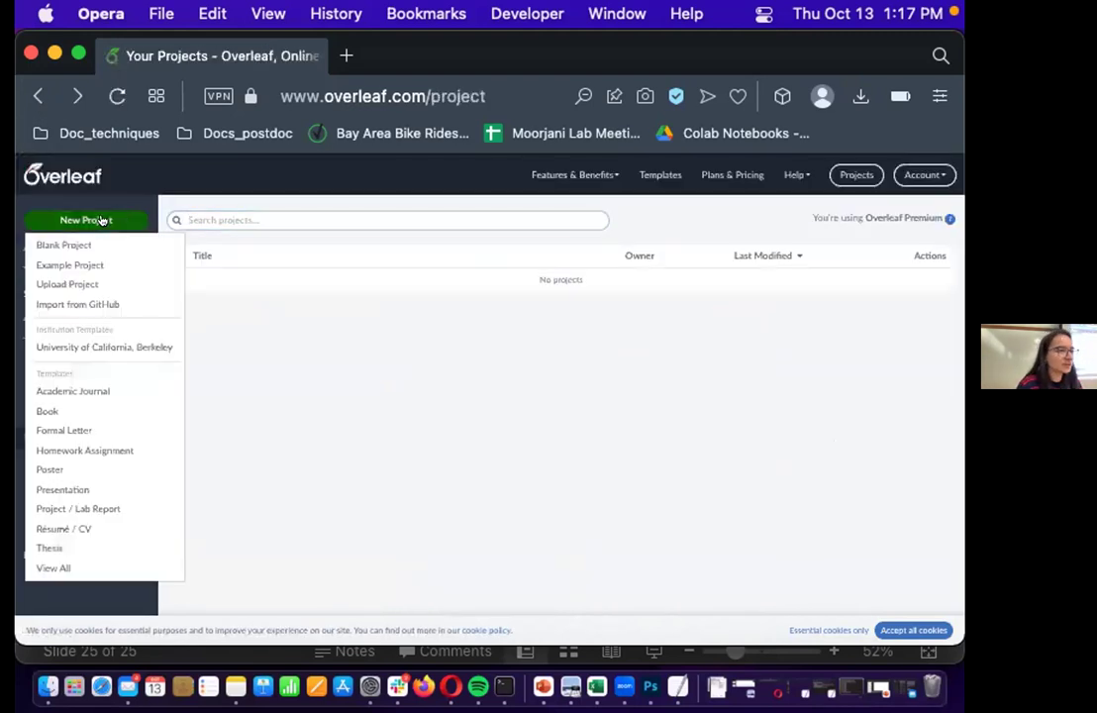
left_click(120, 340)
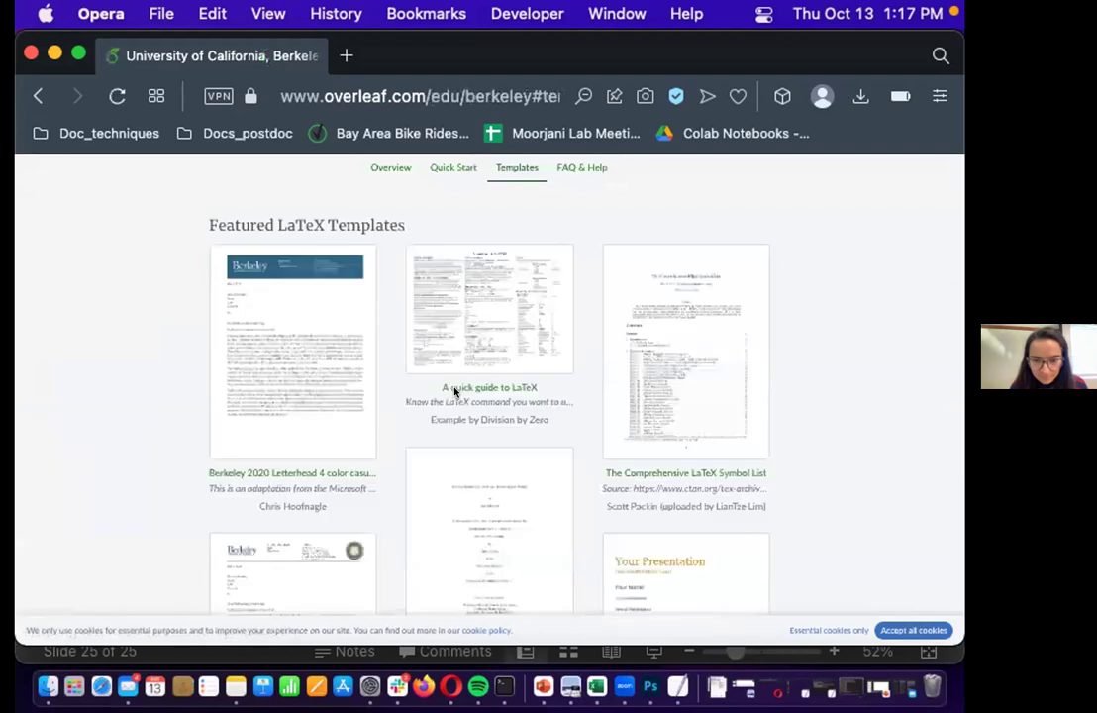
scroll(586, 431, "down", 3)
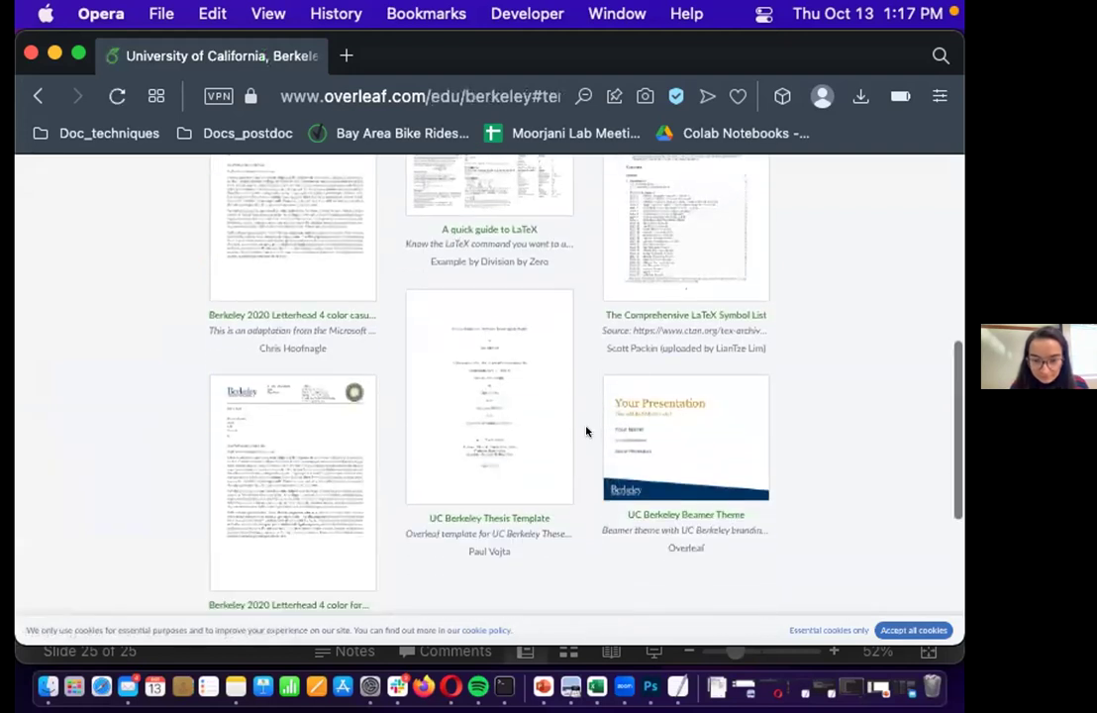
left_click(464, 516)
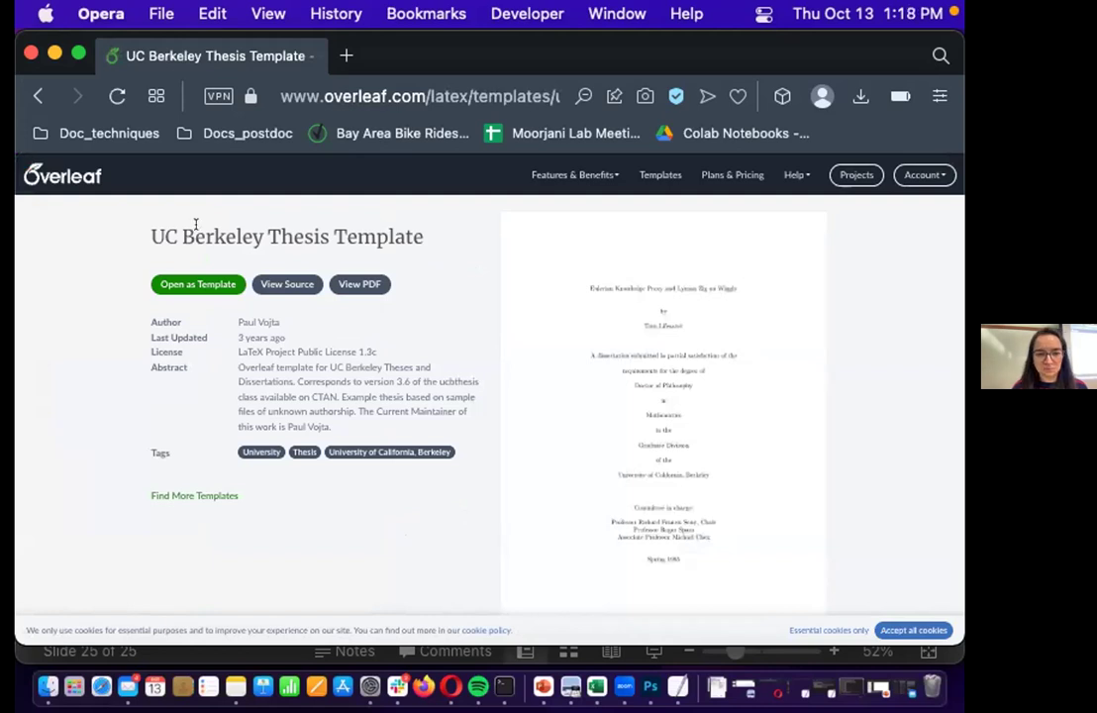
Create a project from the UC Berkeley Thesis Template and look through its compiled title pages
left_click(198, 285)
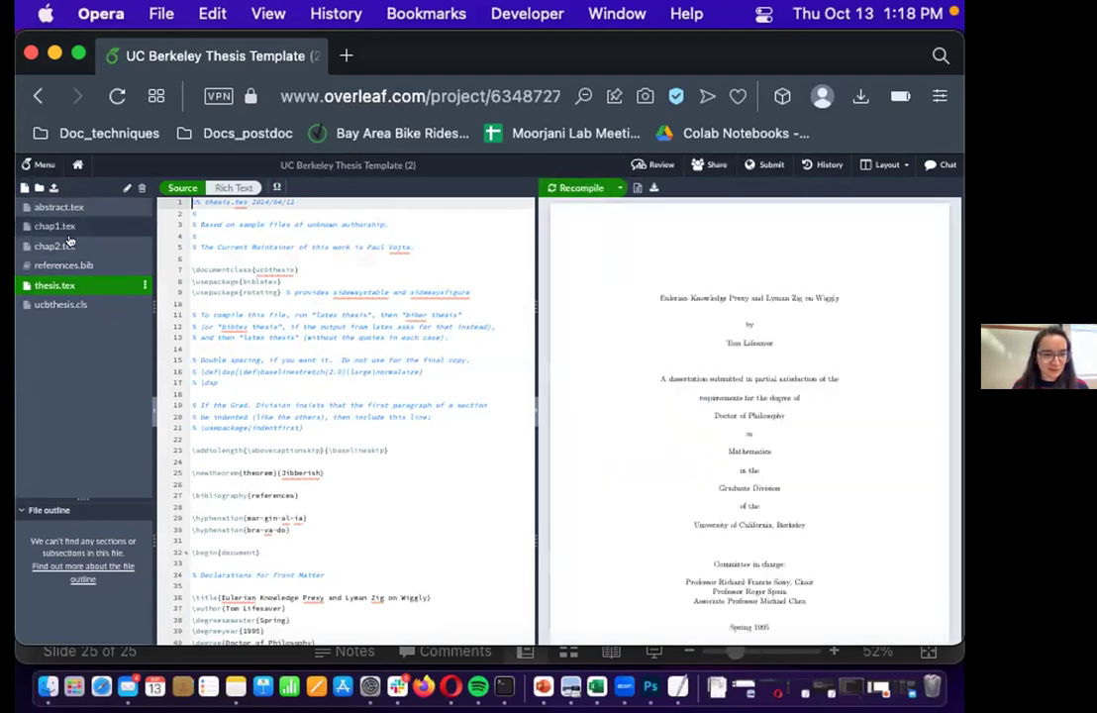
scroll(798, 486, "down", 5)
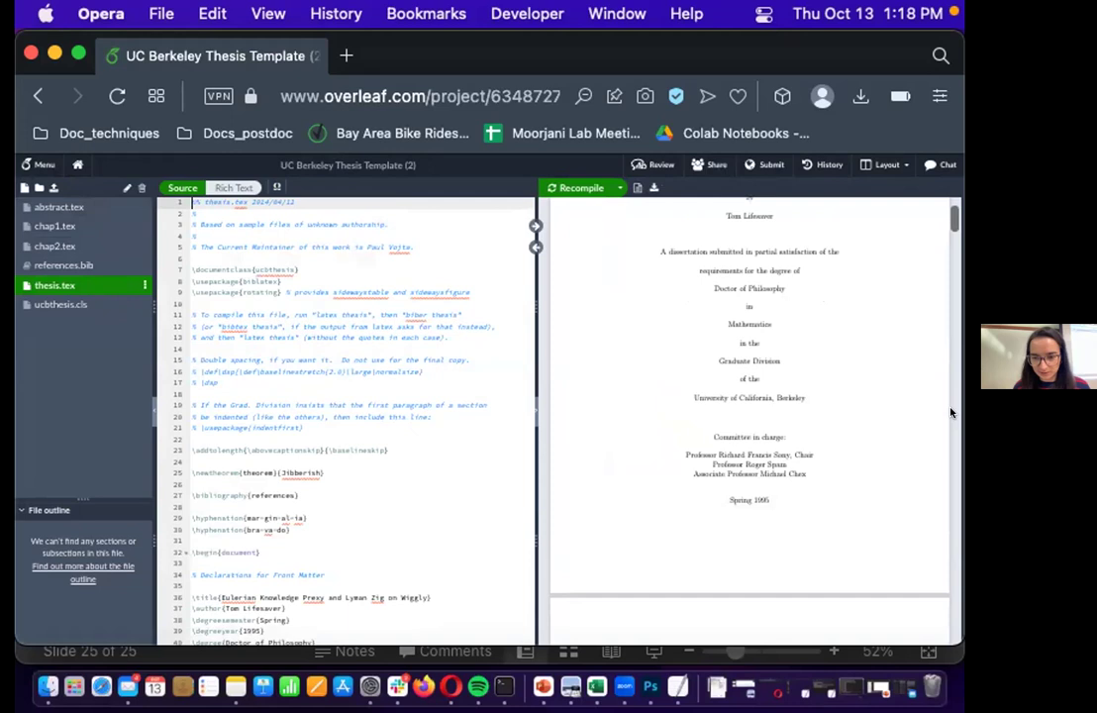
scroll(798, 486, "down", 5)
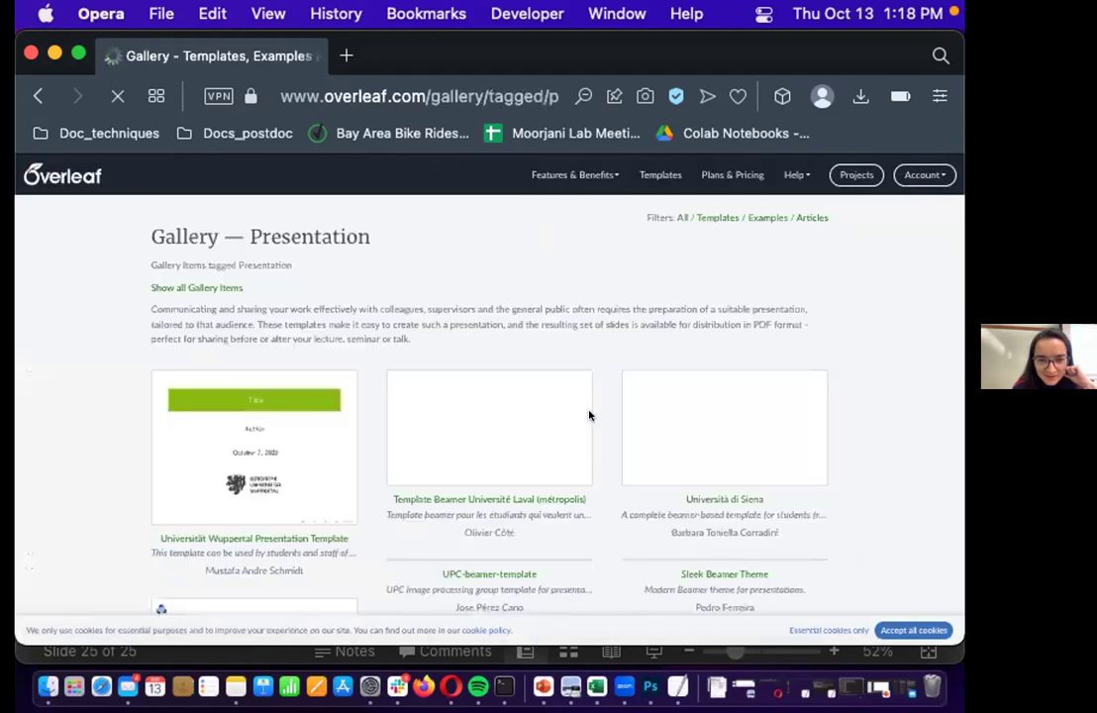
Browse the Presentation template gallery, including a further page of Beamer templates, and return to the projects page
scroll(588, 416, "down", 3)
scroll(331, 544, "down", 7)
scroll(179, 466, "up", 5)
scroll(179, 468, "down", 2)
scroll(180, 468, "down", 8)
left_click(179, 468)
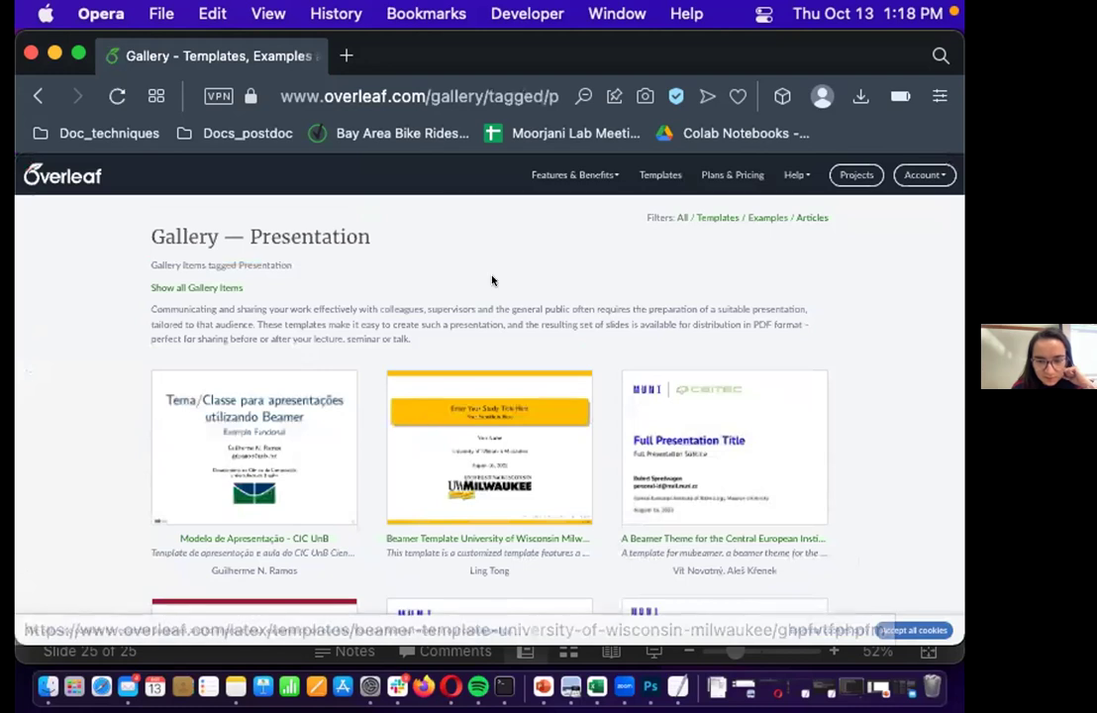
scroll(492, 281, "down", 1)
scroll(486, 281, "down", 10)
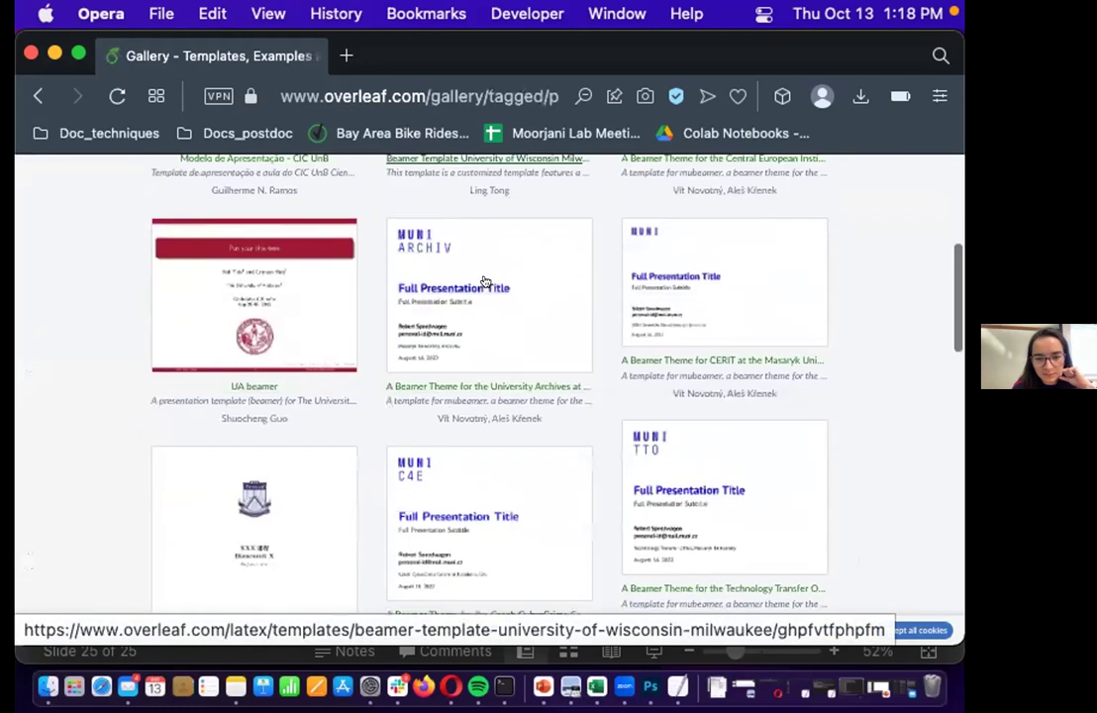
scroll(485, 281, "up", 10)
left_click(40, 96)
left_click(39, 95)
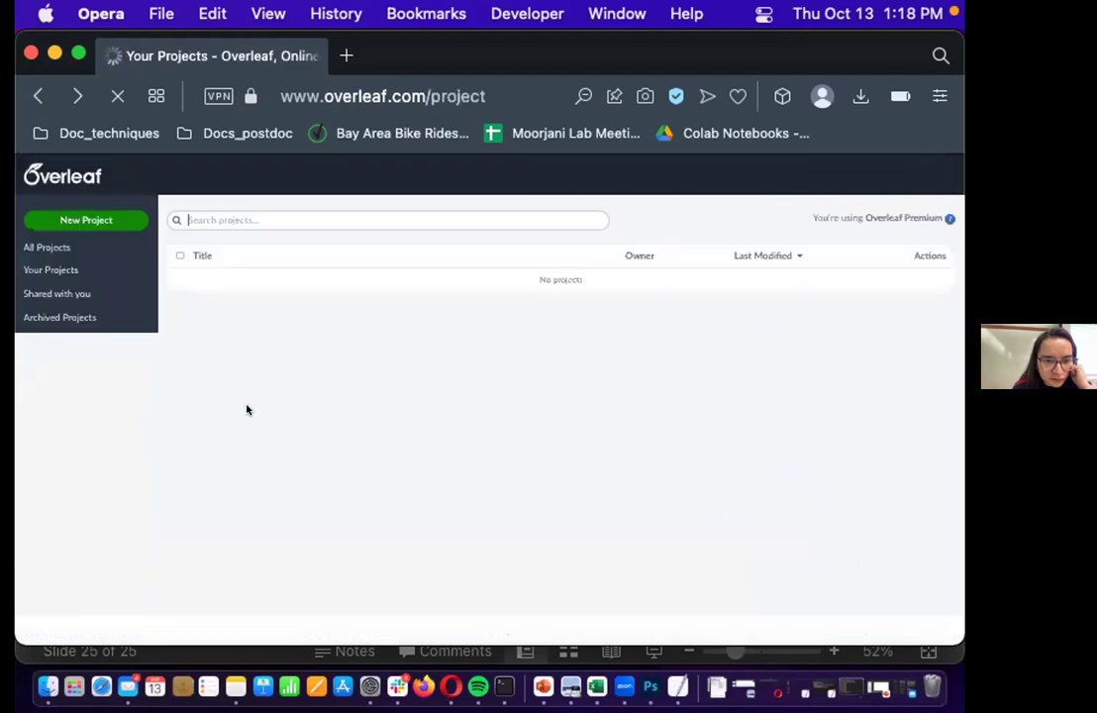
Browse the Résumé / CV template gallery from the new project options and return to the projects page
left_click(51, 219)
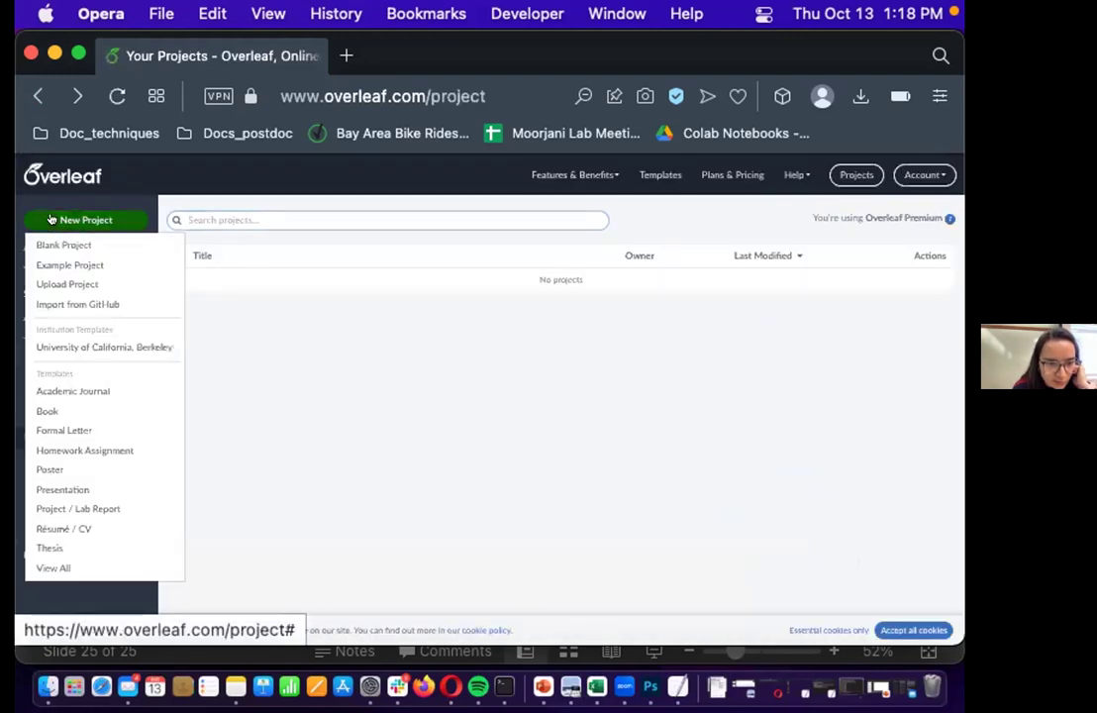
left_click(86, 529)
scroll(620, 268, "down", 3)
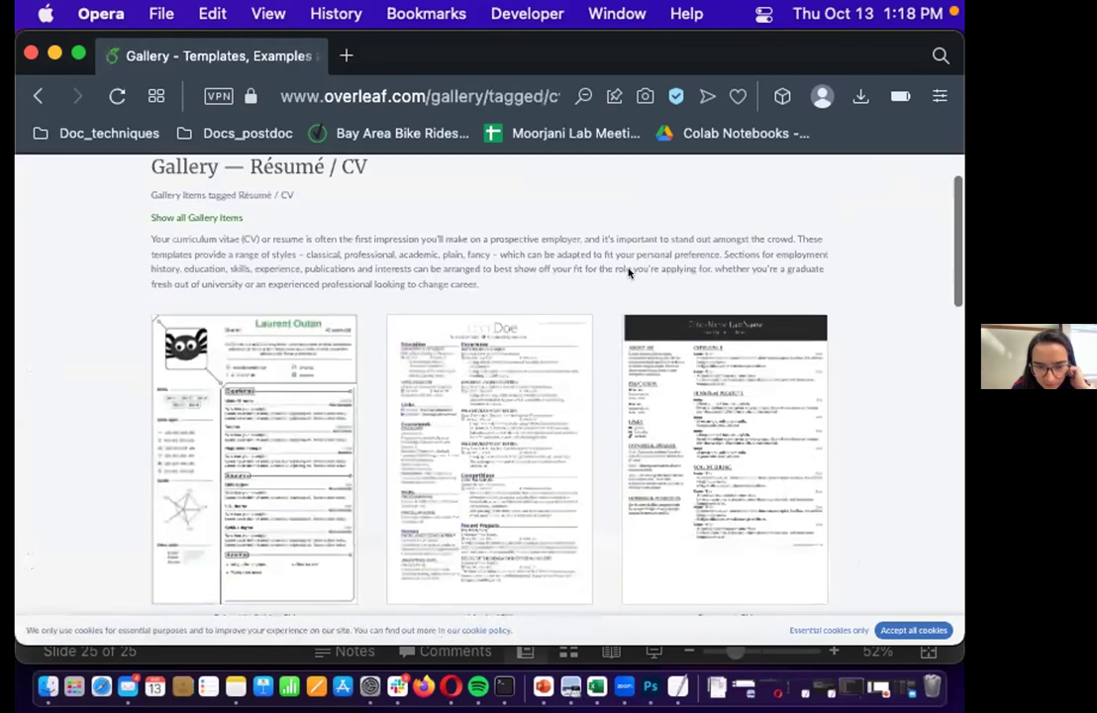
scroll(595, 351, "down", 5)
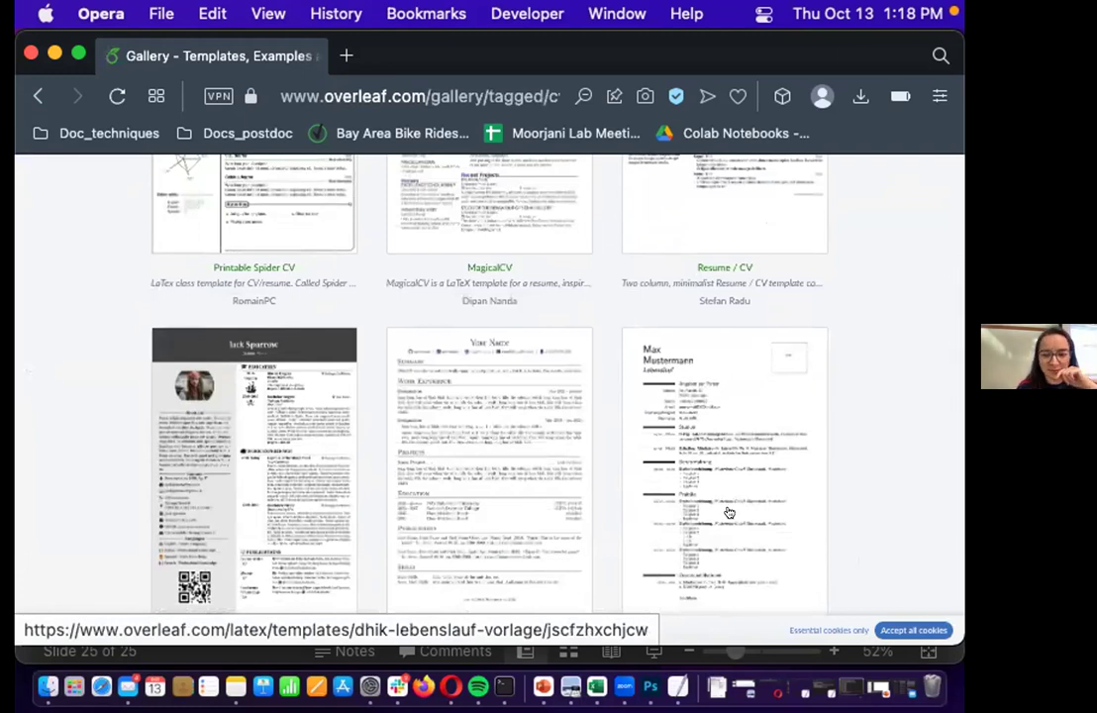
scroll(729, 512, "down", 5)
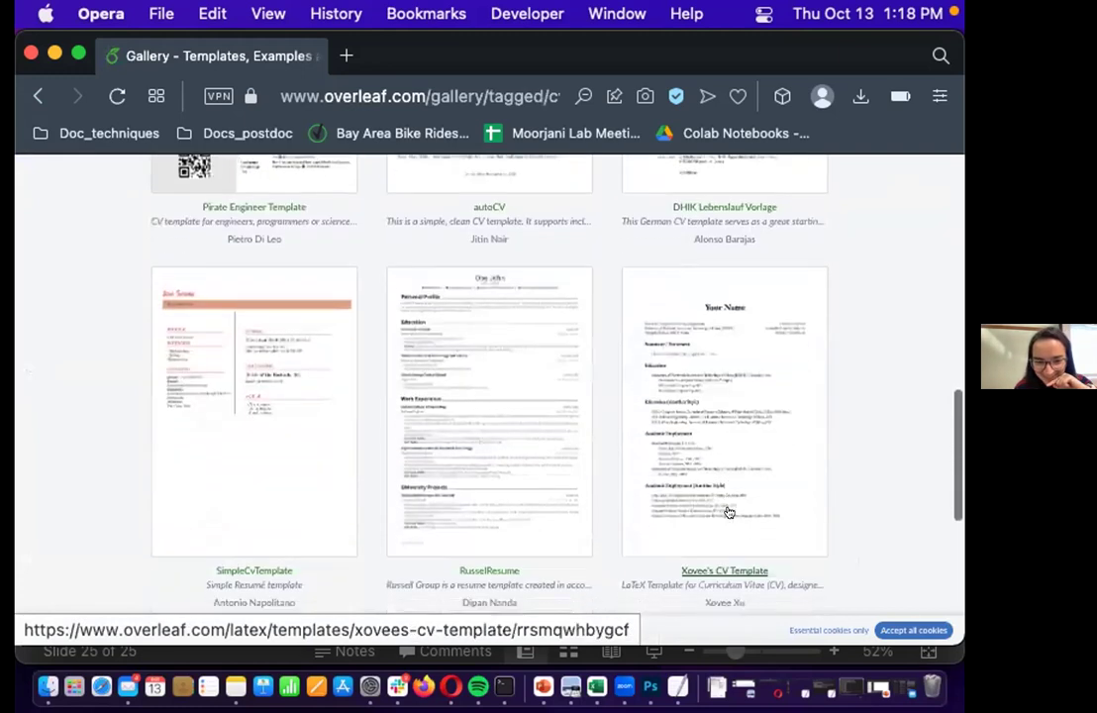
scroll(728, 512, "down", 2)
scroll(729, 512, "up", 10)
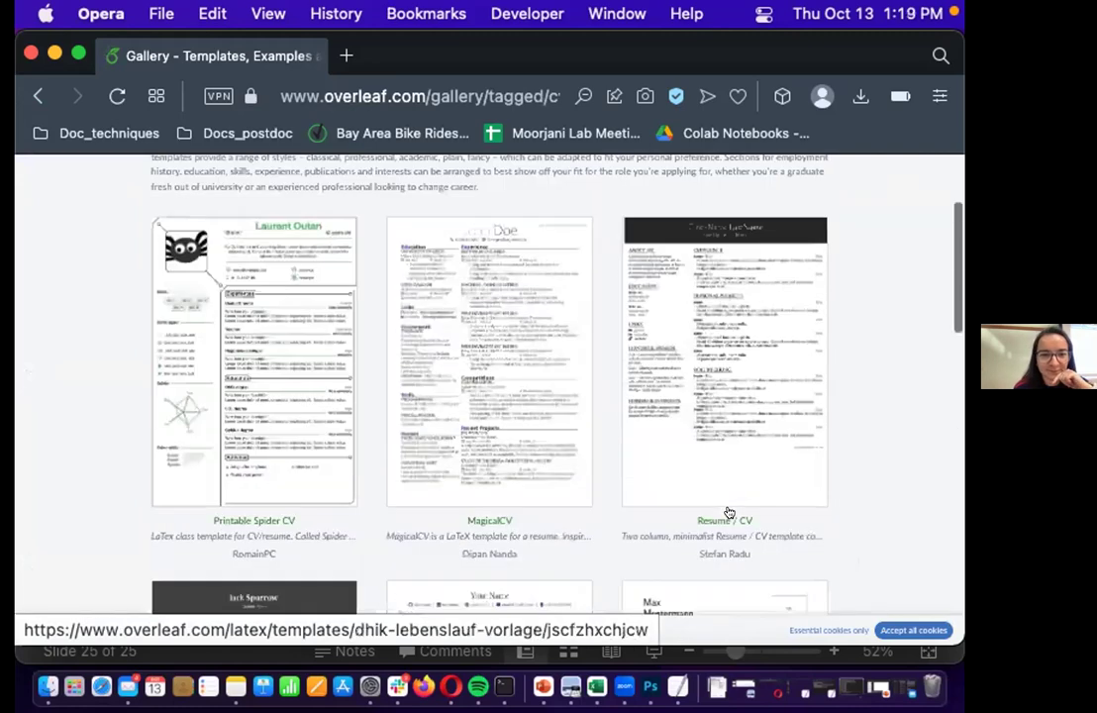
scroll(729, 512, "up", 3)
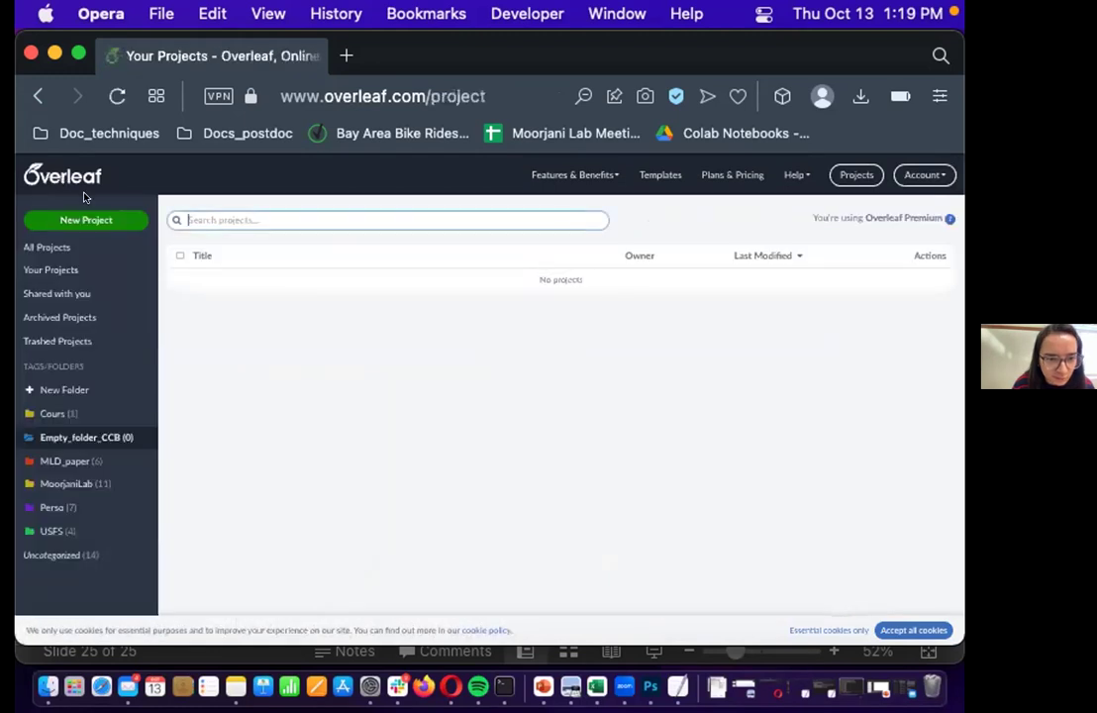
Create an example project named Test, and narrow the source editor and file tree to enlarge the PDF preview
left_click(63, 220)
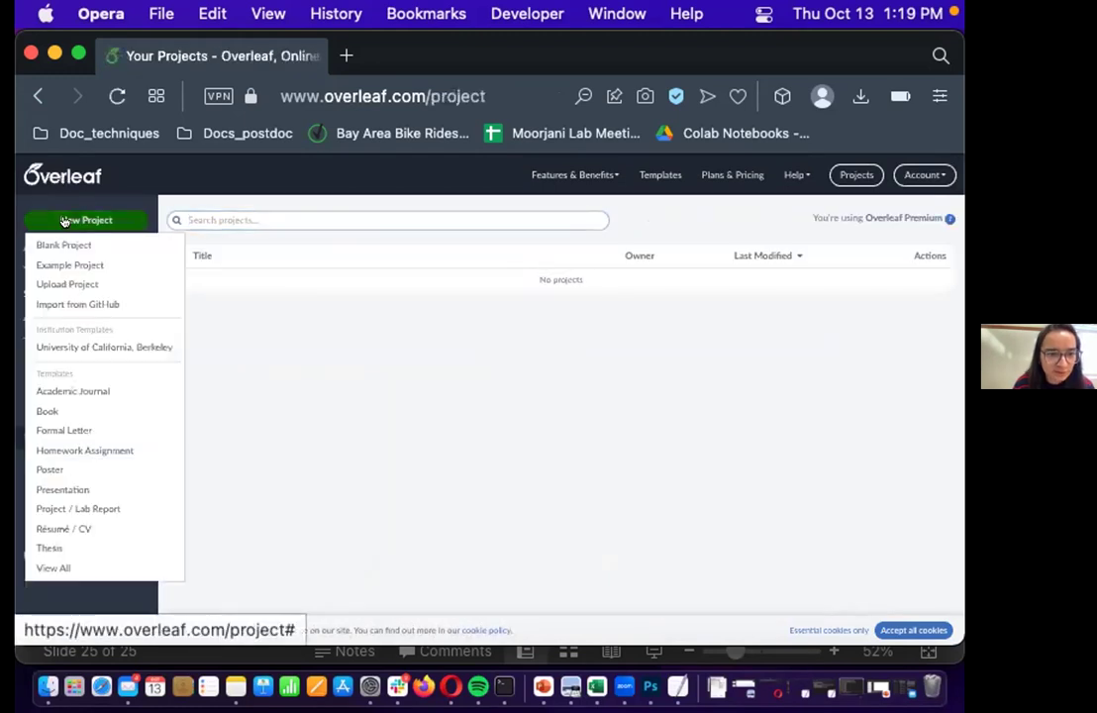
left_click(109, 264)
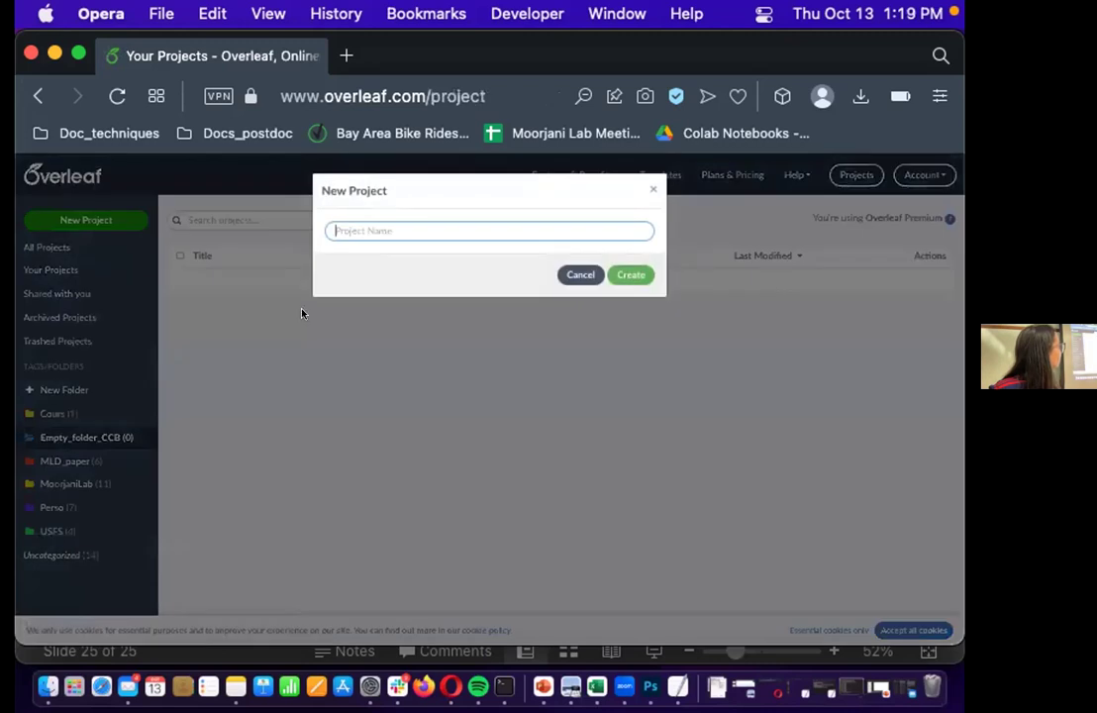
type("Test")
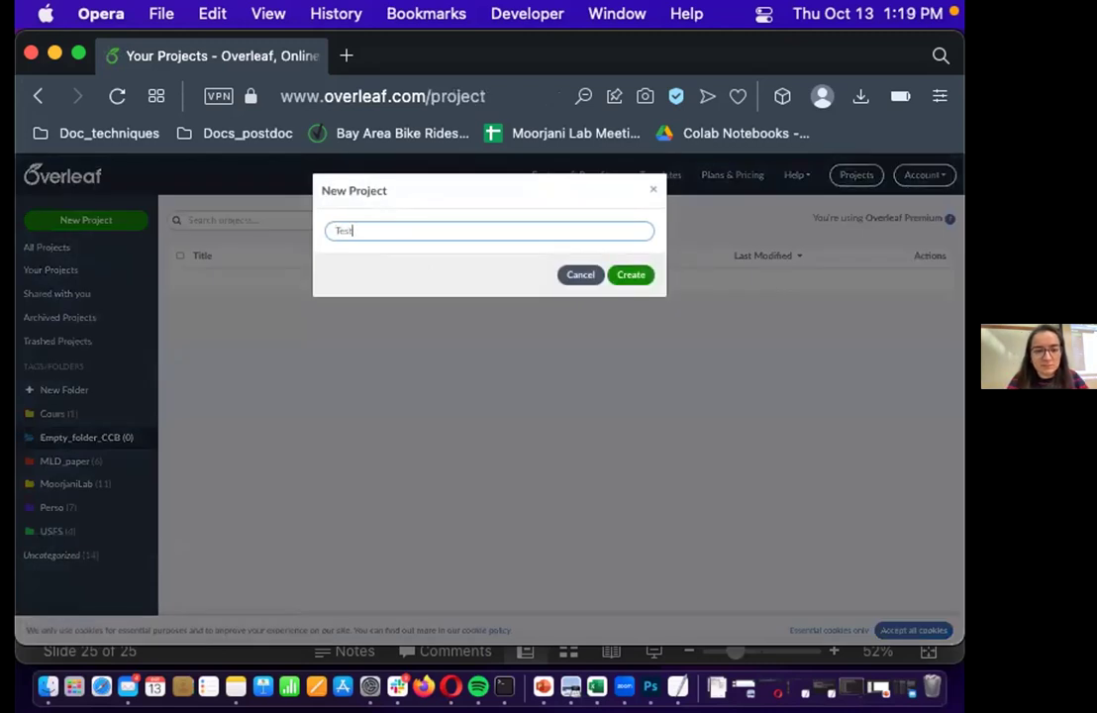
left_click(632, 275)
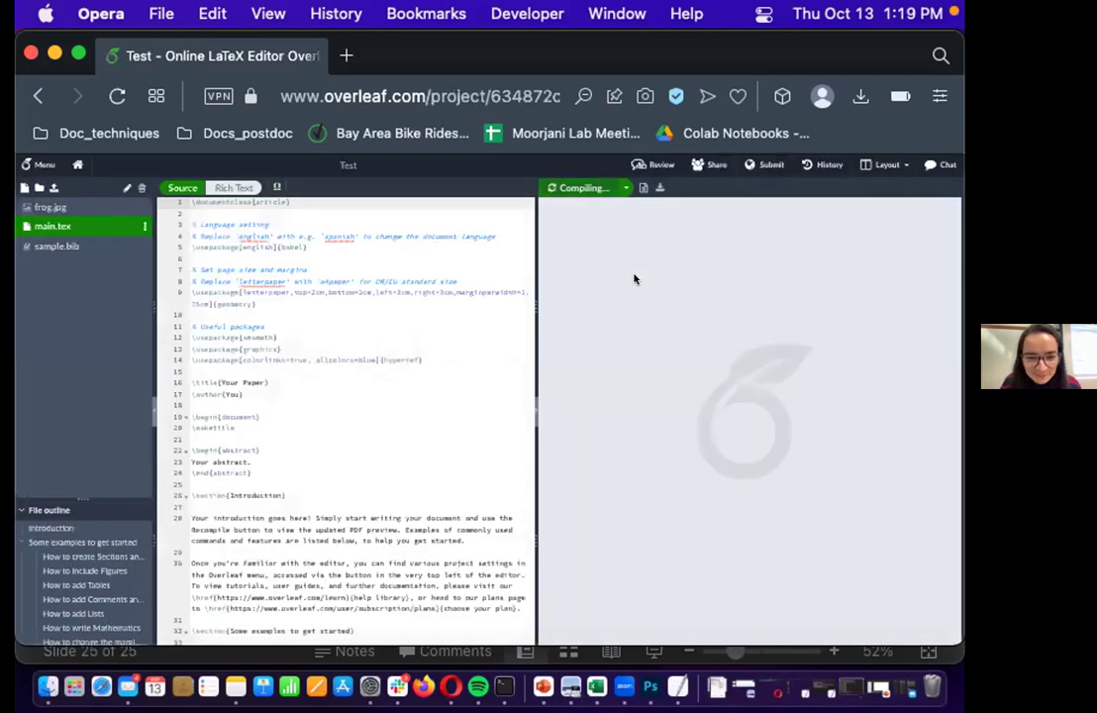
left_click_drag(535, 302, 437, 299)
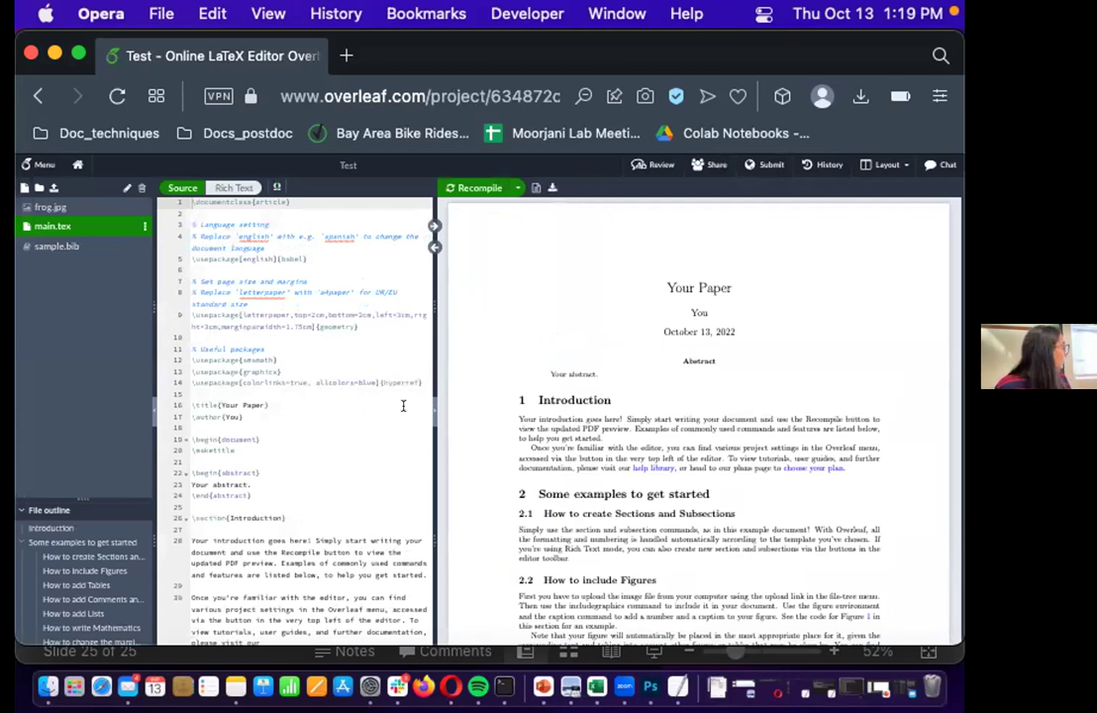
left_click_drag(153, 262, 85, 262)
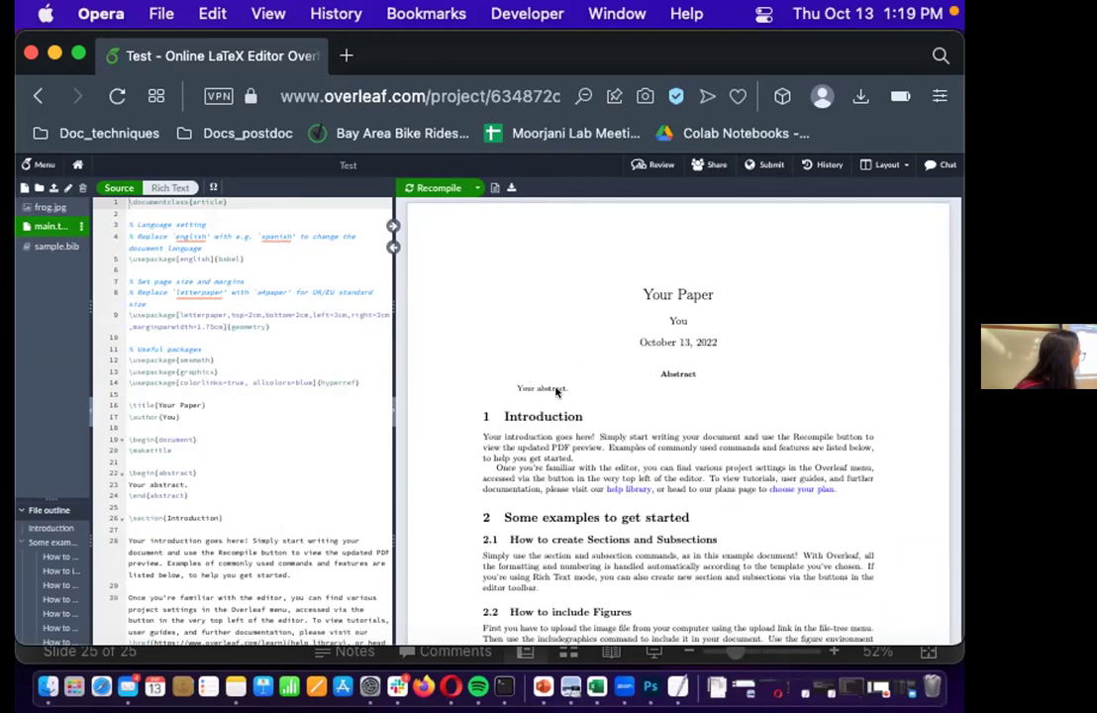
Look through the compiled example down to the frog figure and locate its caption in the LaTeX source
scroll(554, 387, "down", 2)
scroll(534, 390, "down", 3)
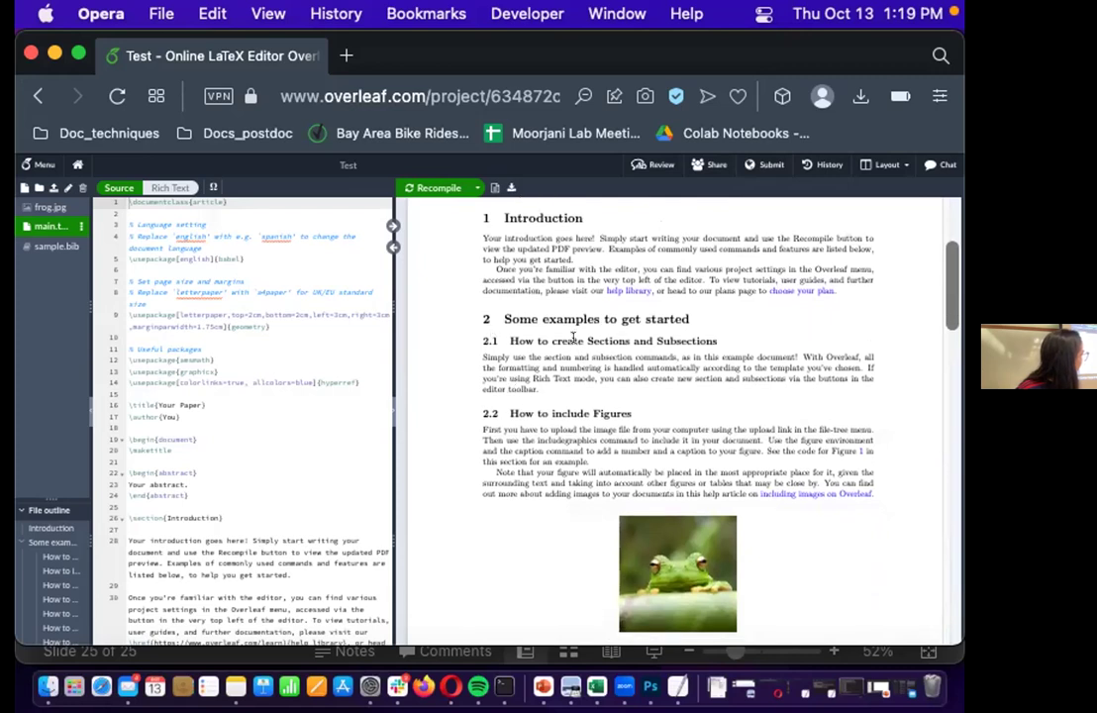
scroll(572, 338, "down", 2)
scroll(572, 337, "down", 1)
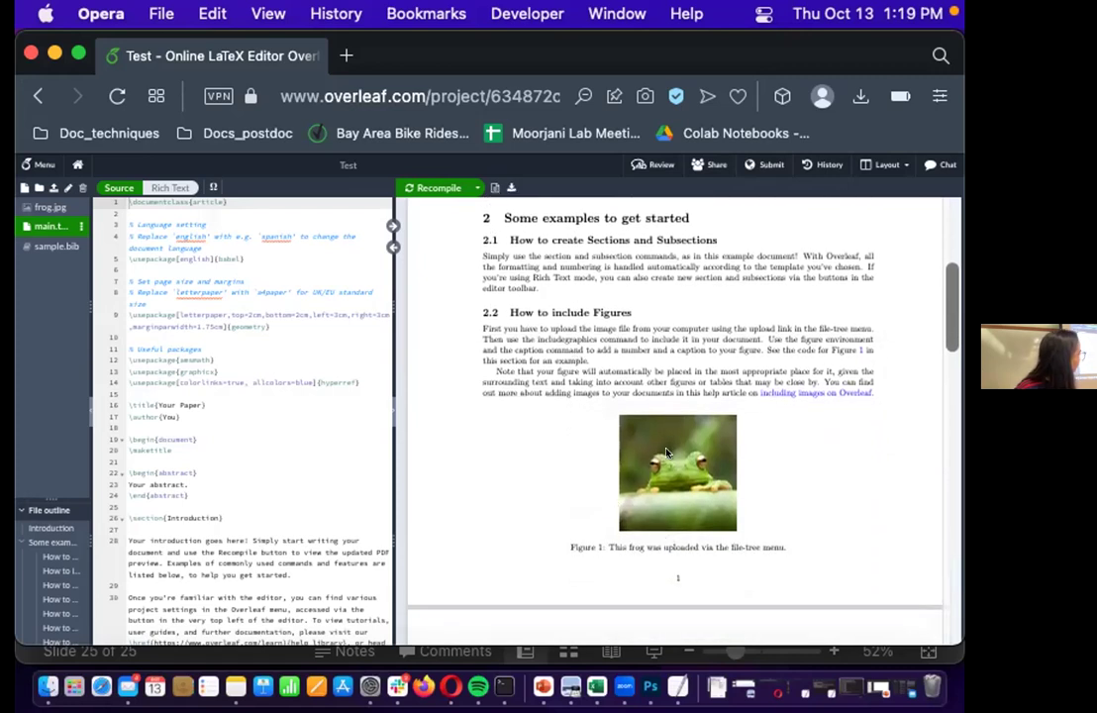
triple_click(658, 546)
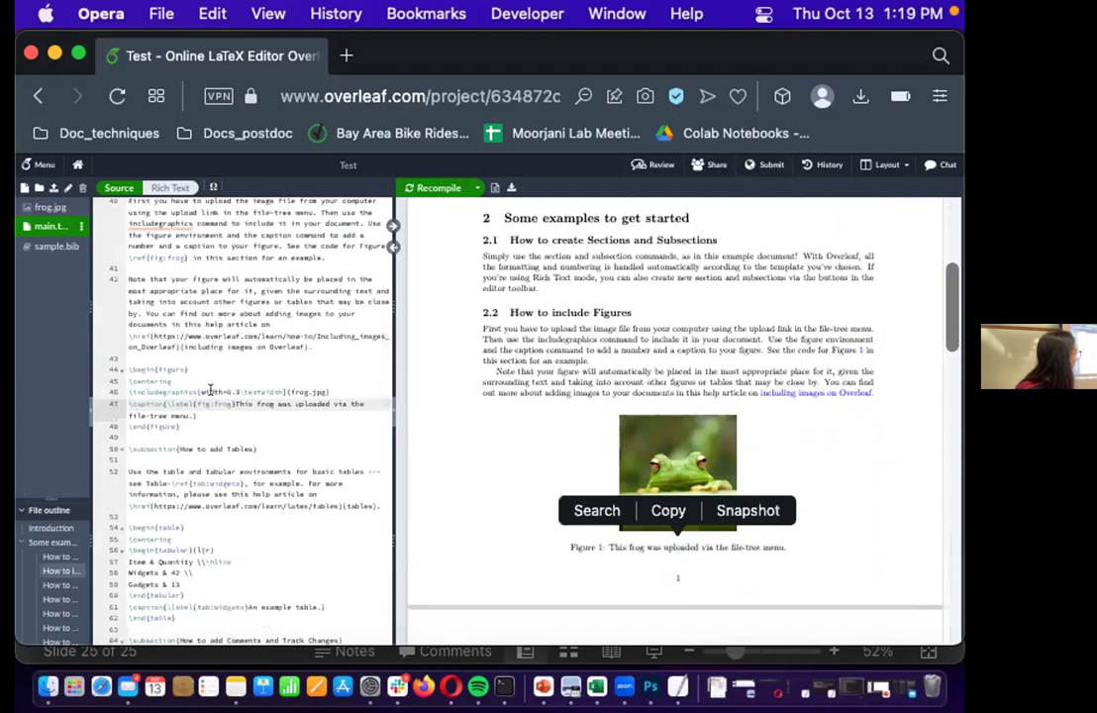
Add three right-aligned columns, each headed "bla", to the example table's tabular code and recompile the PDF
scroll(610, 386, "down", 5)
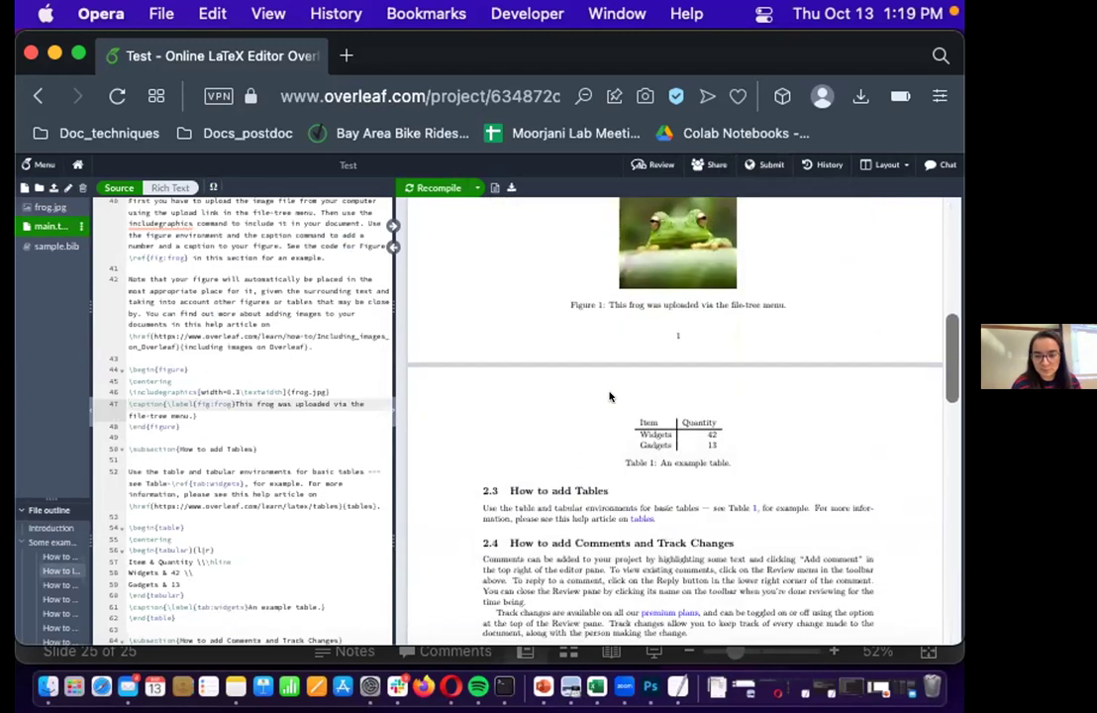
double_click(689, 463)
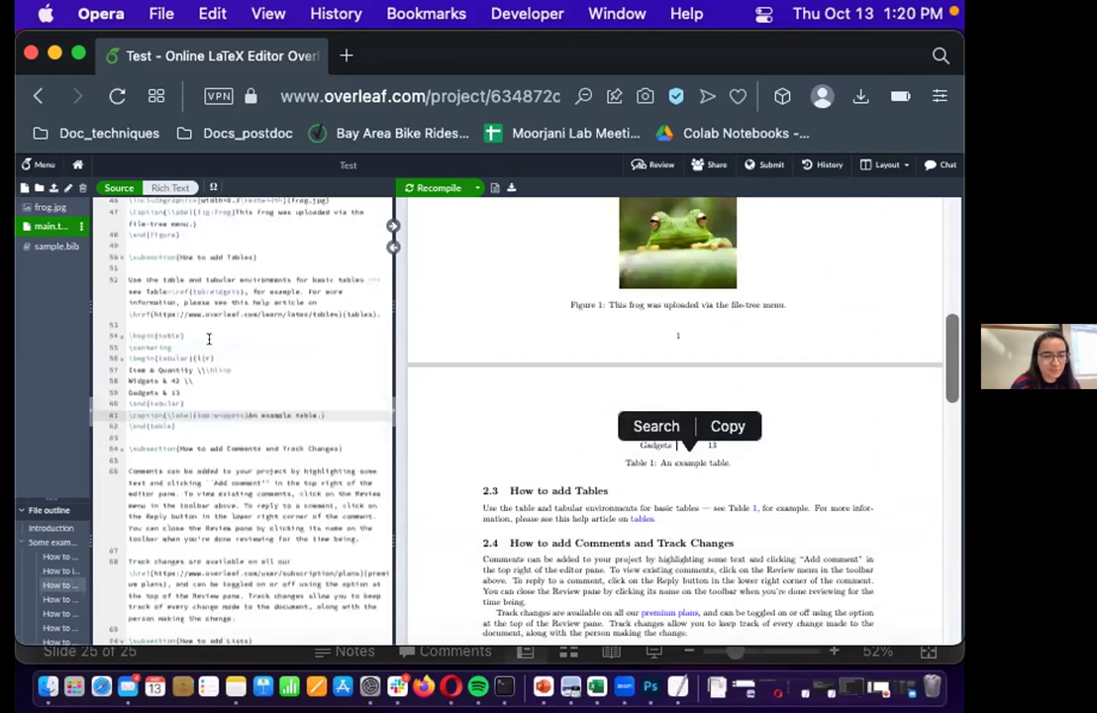
left_click(282, 362)
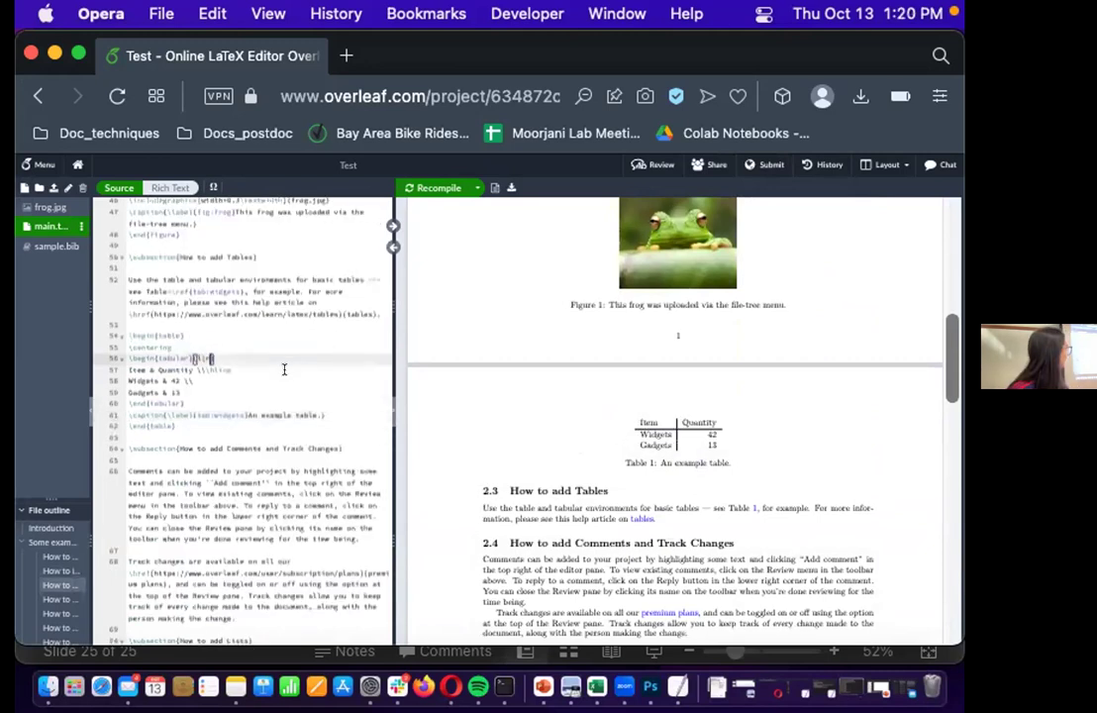
type("rrr")
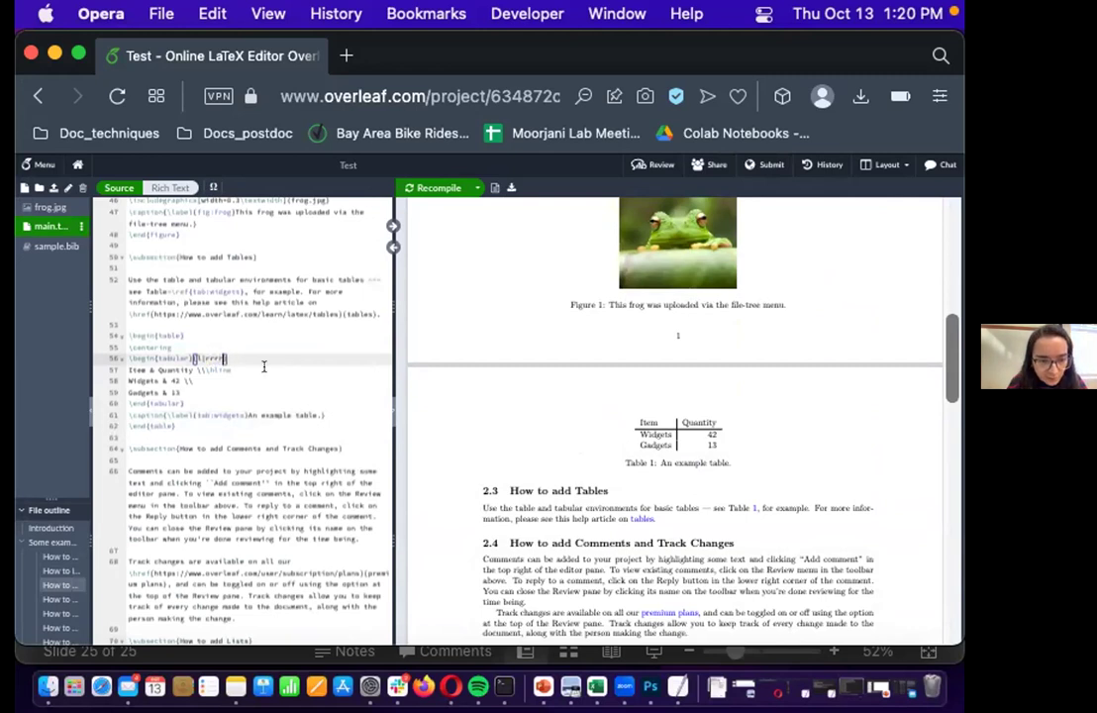
left_click(199, 369)
type("& bla & bla & bl")
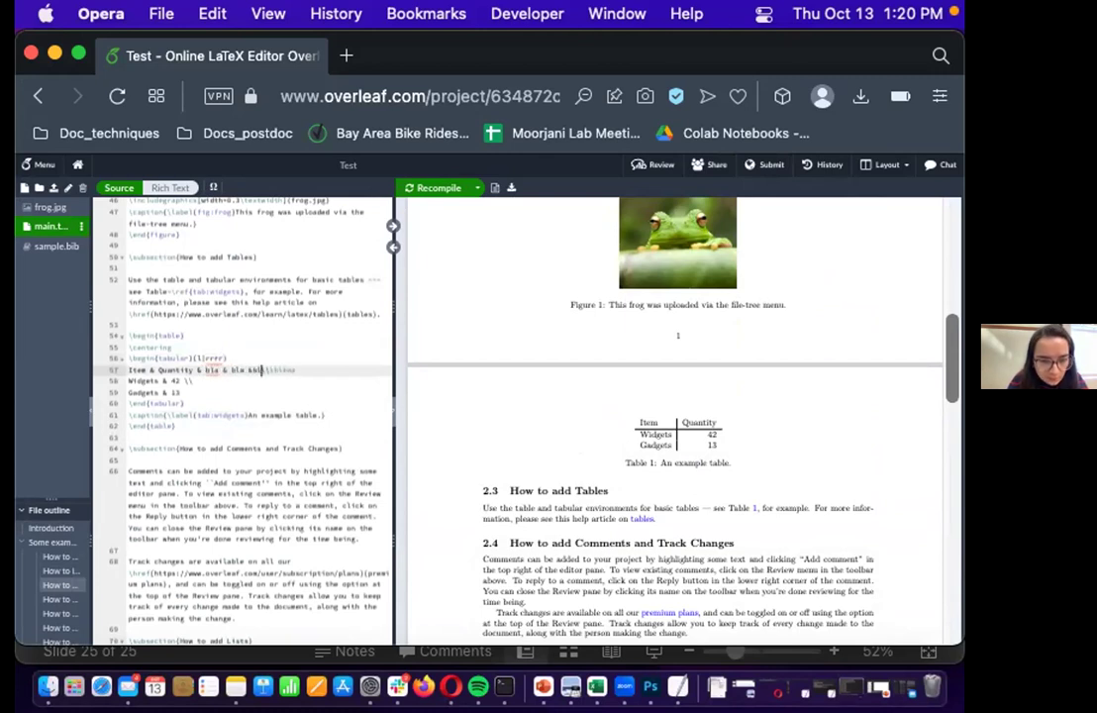
type("a")
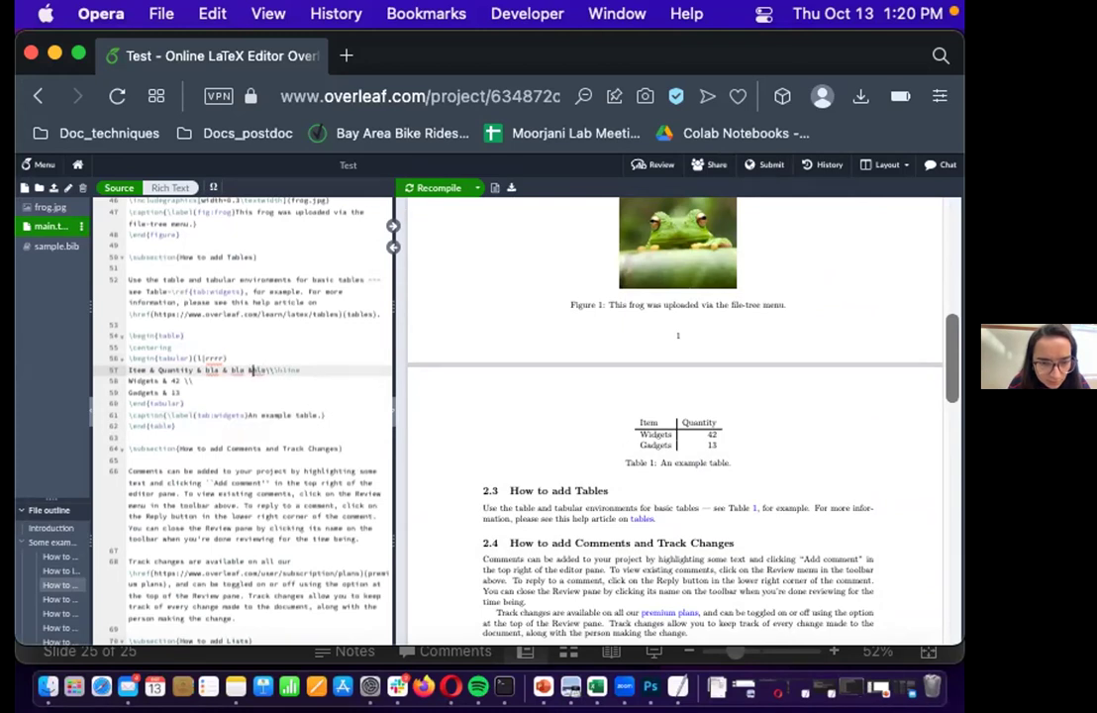
left_click(436, 186)
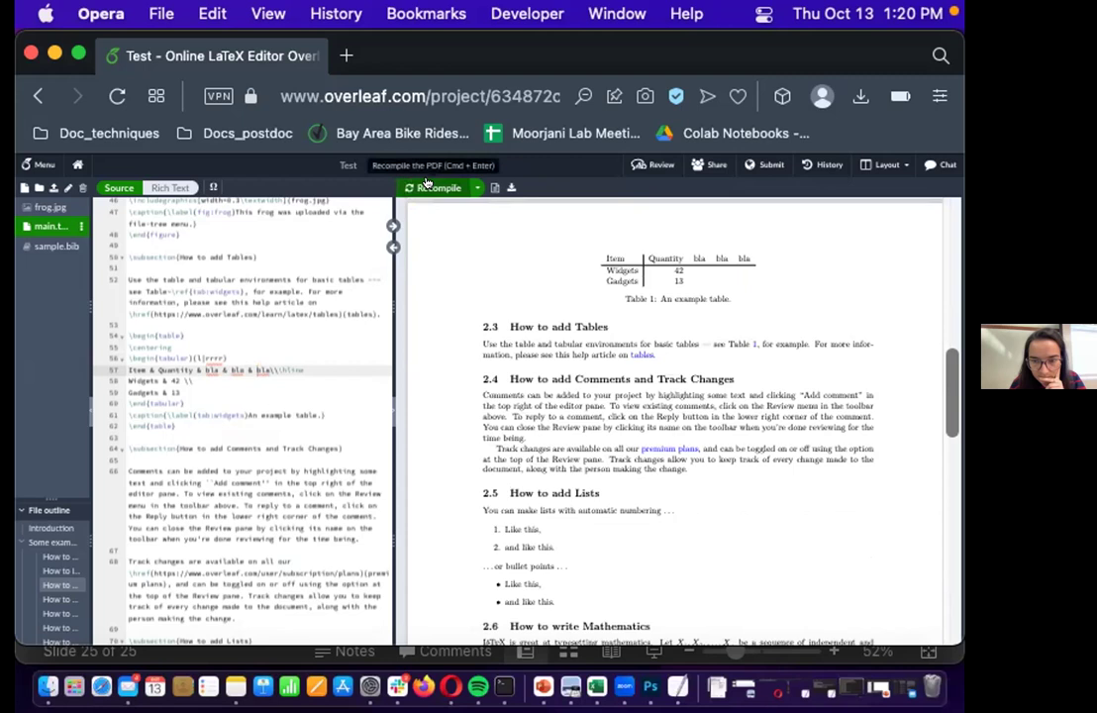
scroll(574, 371, "up", 2)
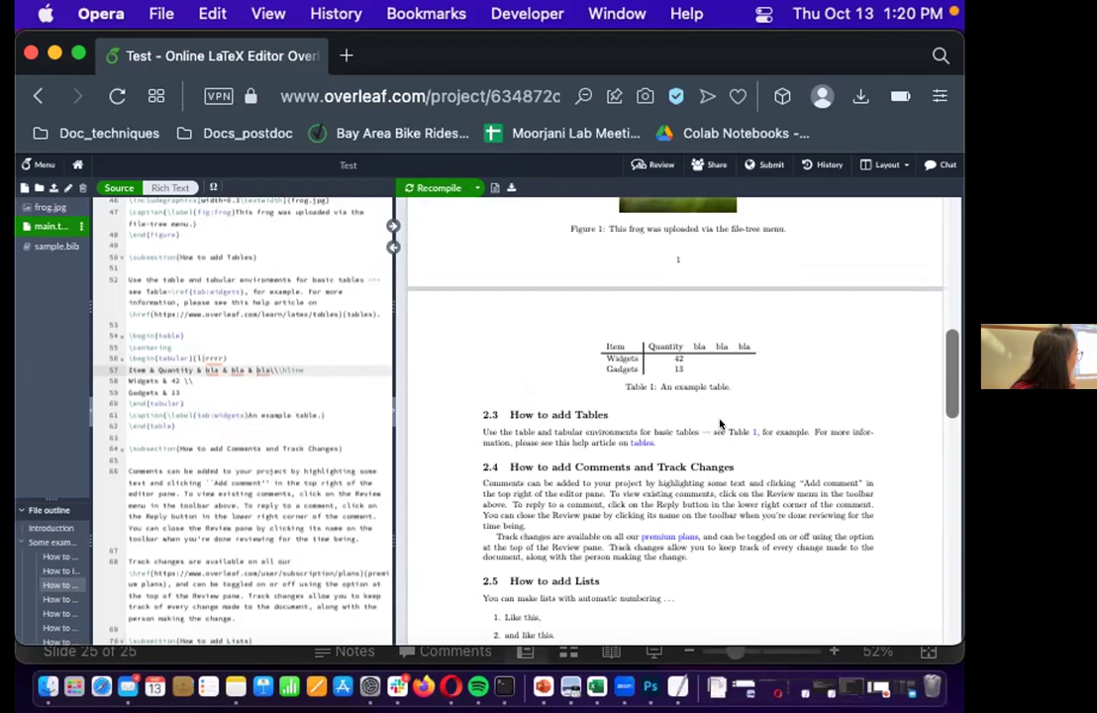
Add a second vertical bar after the table's first column, making the column specification l||rrrr, and recompile
left_click(206, 359)
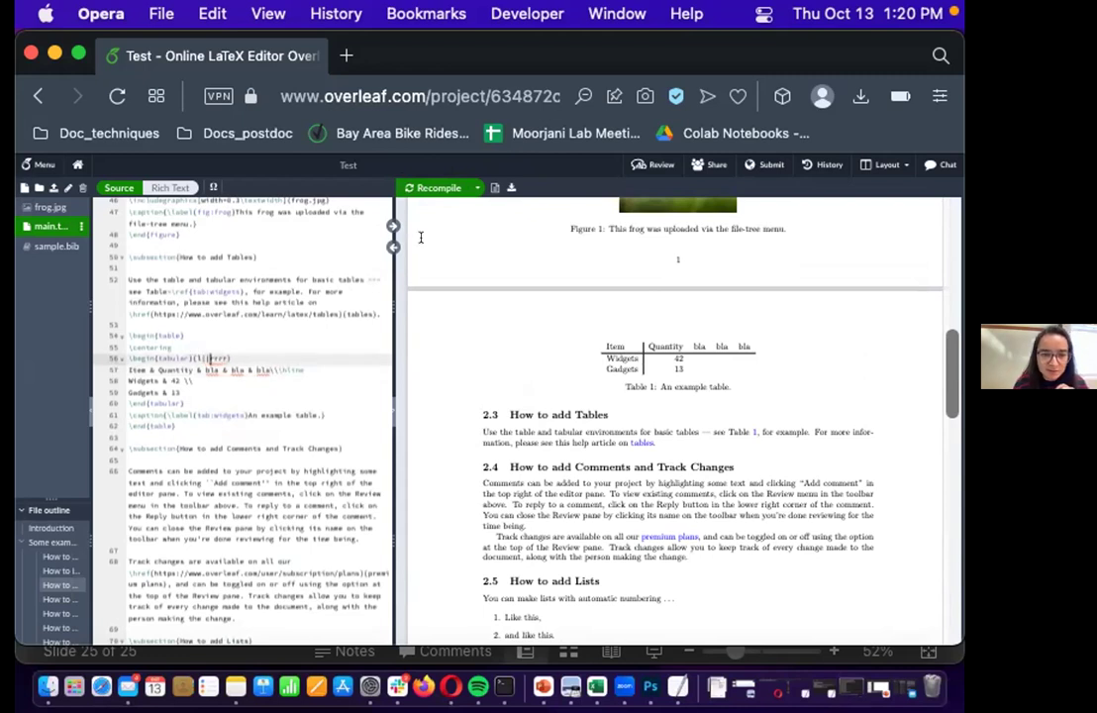
left_click(426, 188)
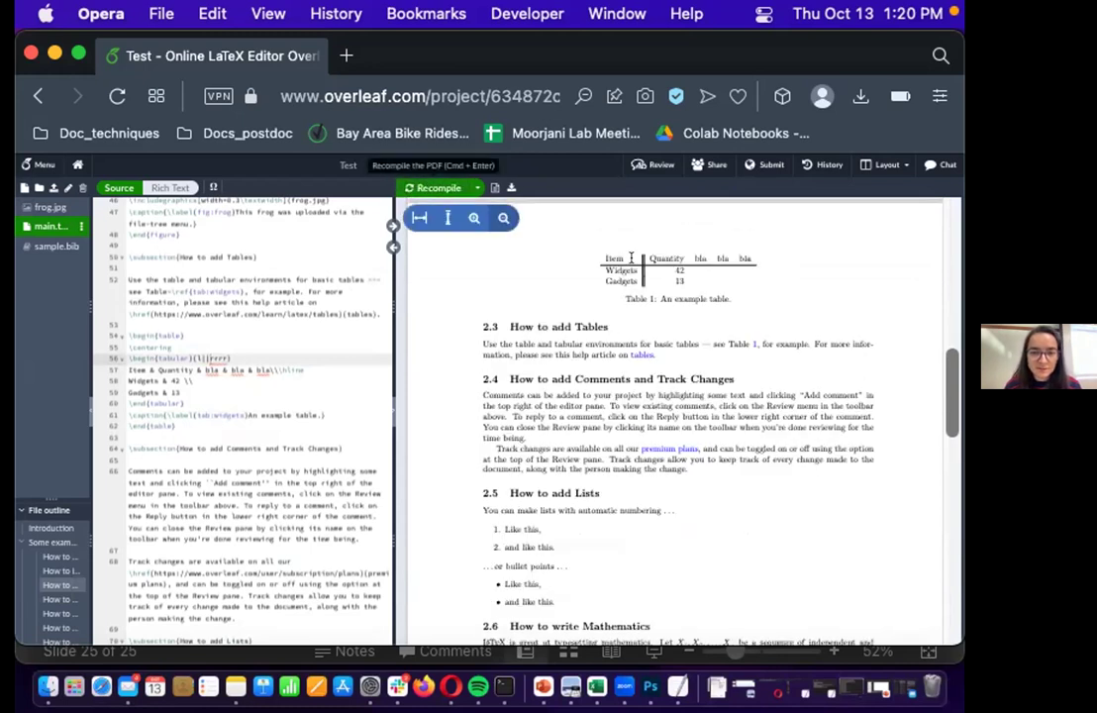
scroll(634, 276, "up", 1)
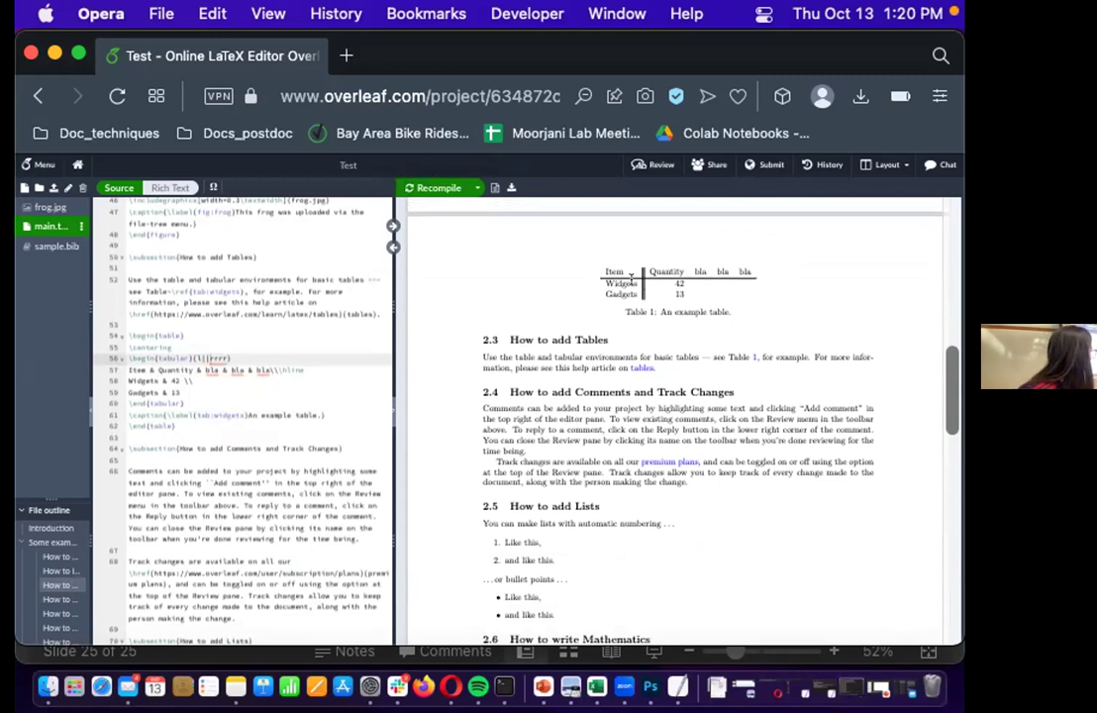
Examine the lists and mathematics sections of the PDF and locate the S_n equation's code in the source
scroll(619, 311, "down", 1)
scroll(615, 321, "down", 5)
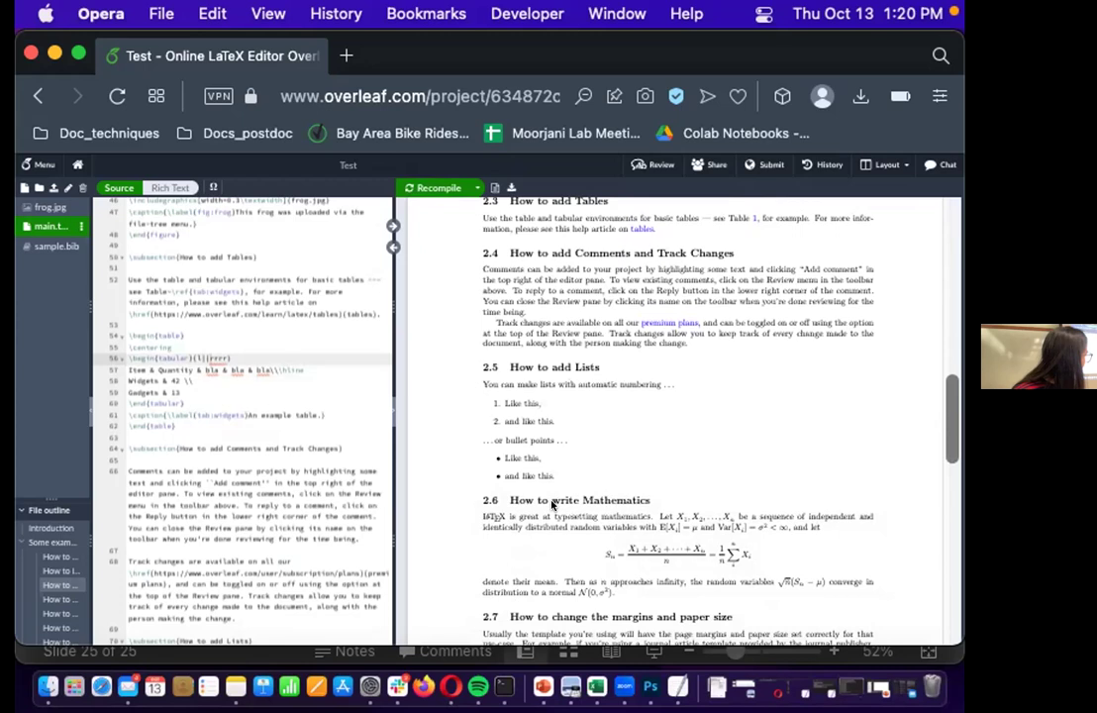
scroll(480, 438, "down", 3)
double_click(653, 487)
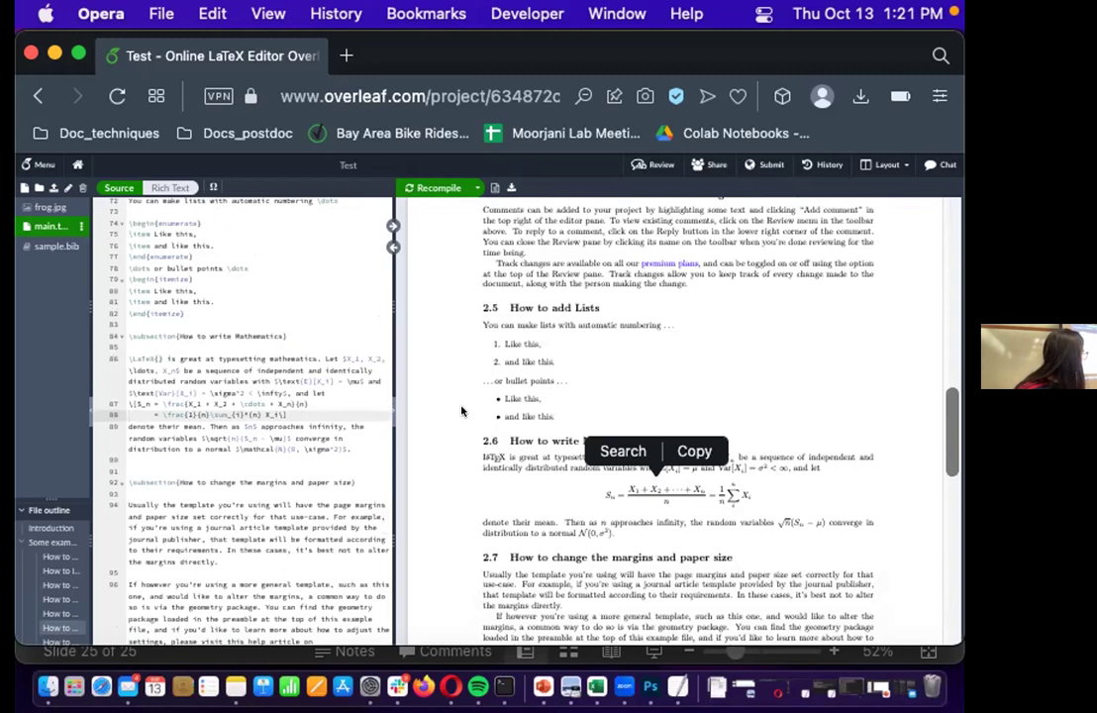
scroll(532, 468, "down", 5)
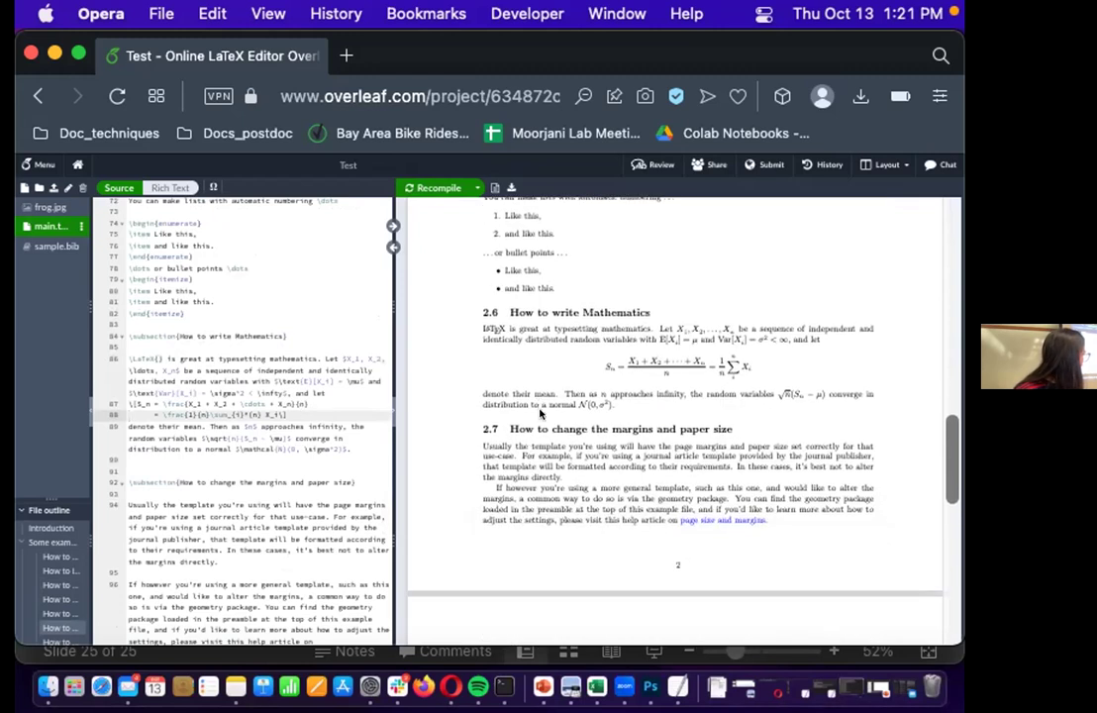
From the PDF's section on margins and paper size, locate the geometry package line in the LaTeX preamble
scroll(541, 413, "down", 2)
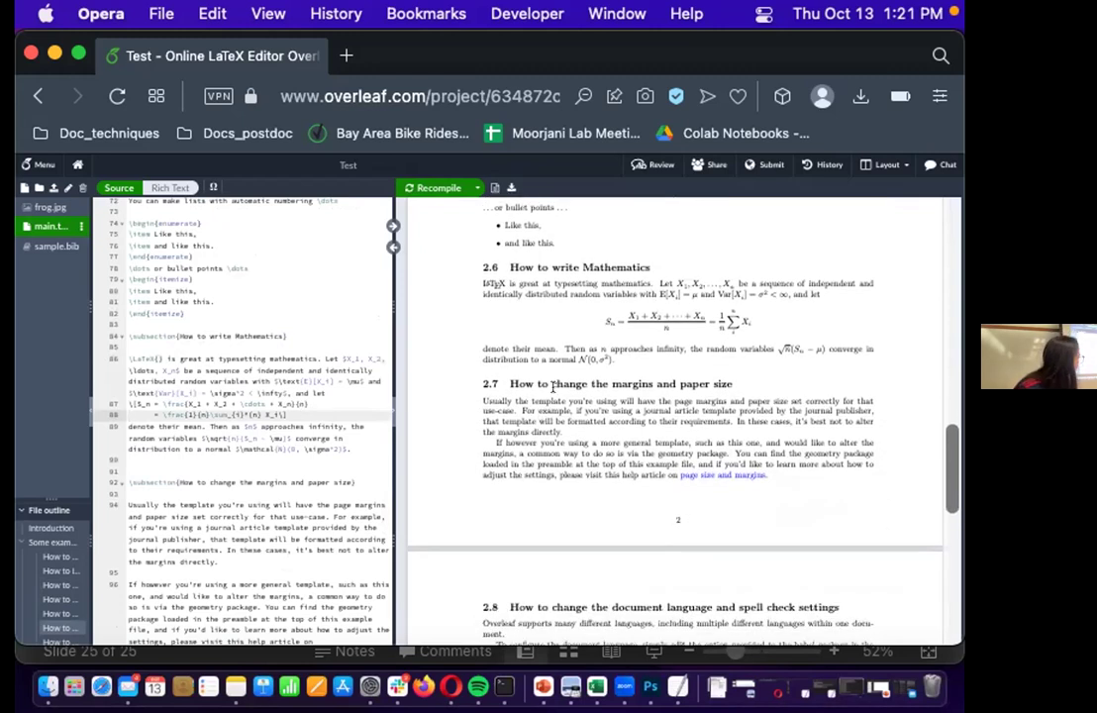
scroll(553, 387, "up", 15)
scroll(206, 239, "up", 15)
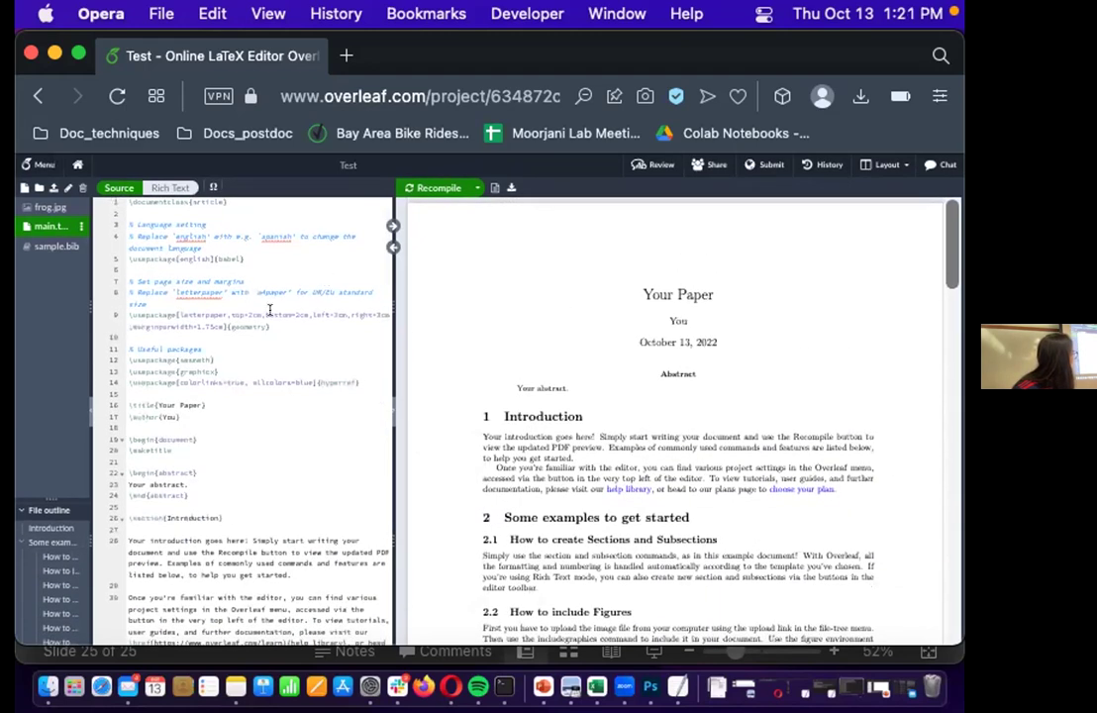
triple_click(197, 314)
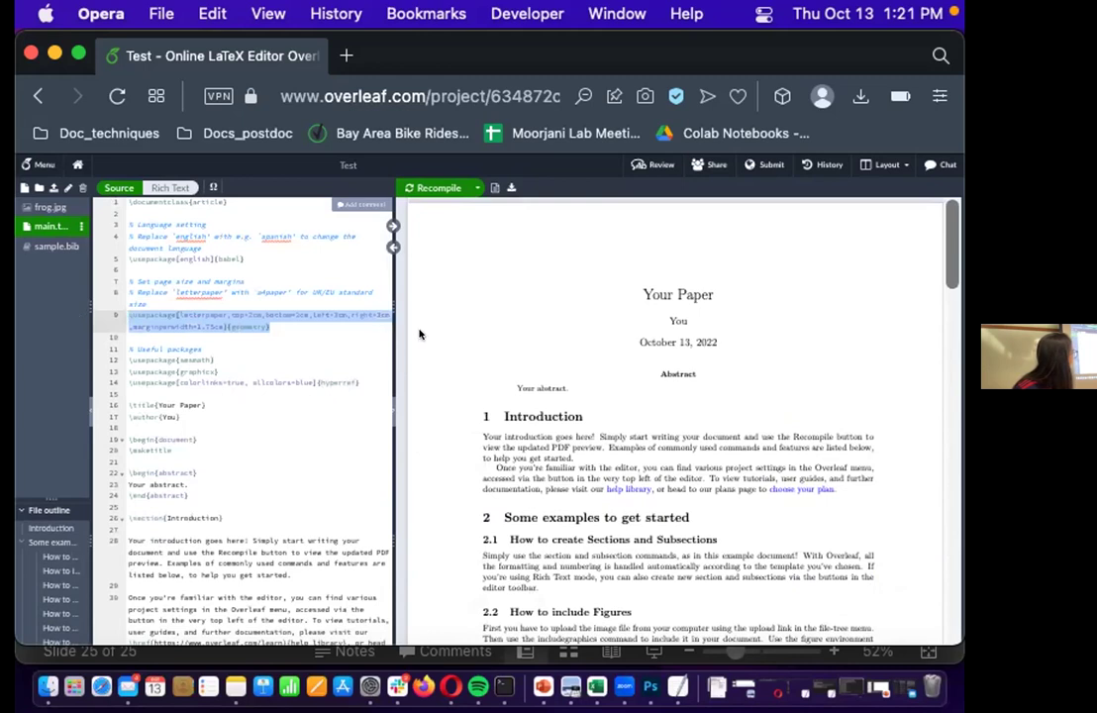
left_click(253, 327)
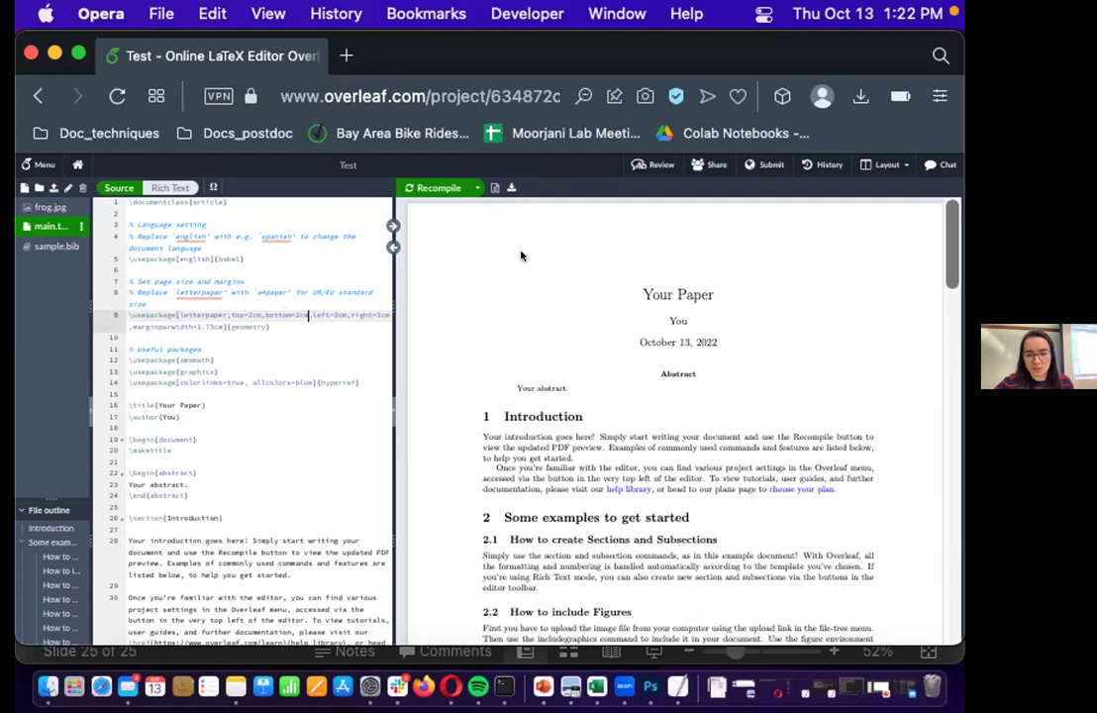
Look through the compiled PDF to section 2.8 on document language and locate its subsection heading in the source
scroll(521, 256, "down", 3)
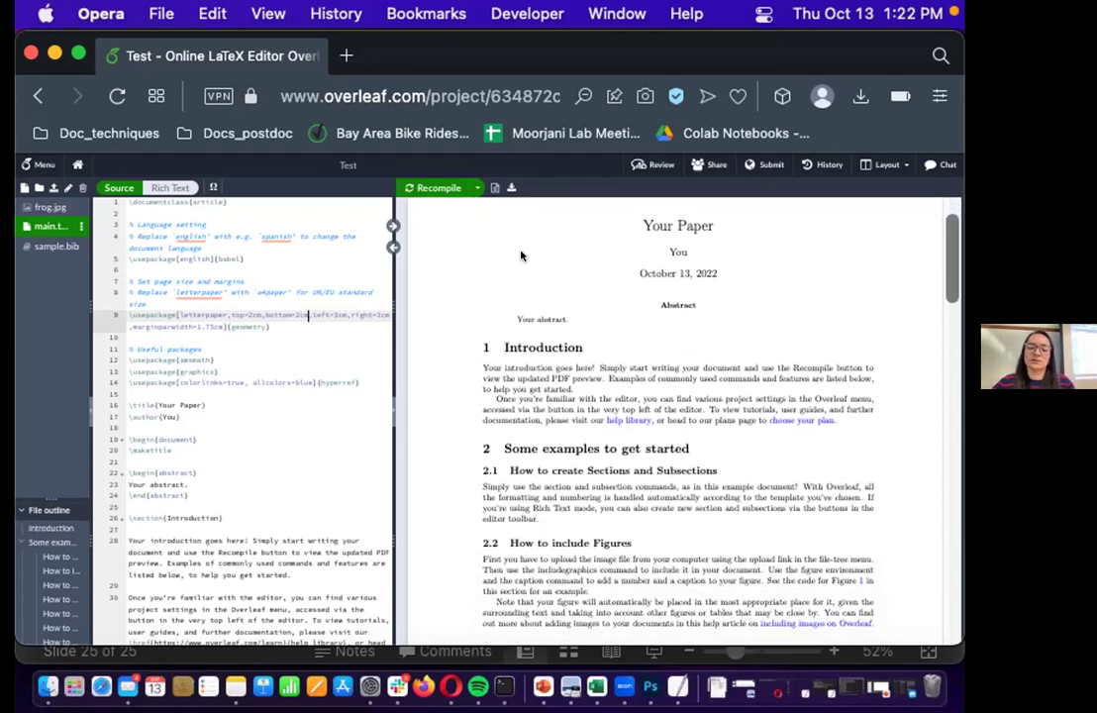
scroll(521, 256, "down", 15)
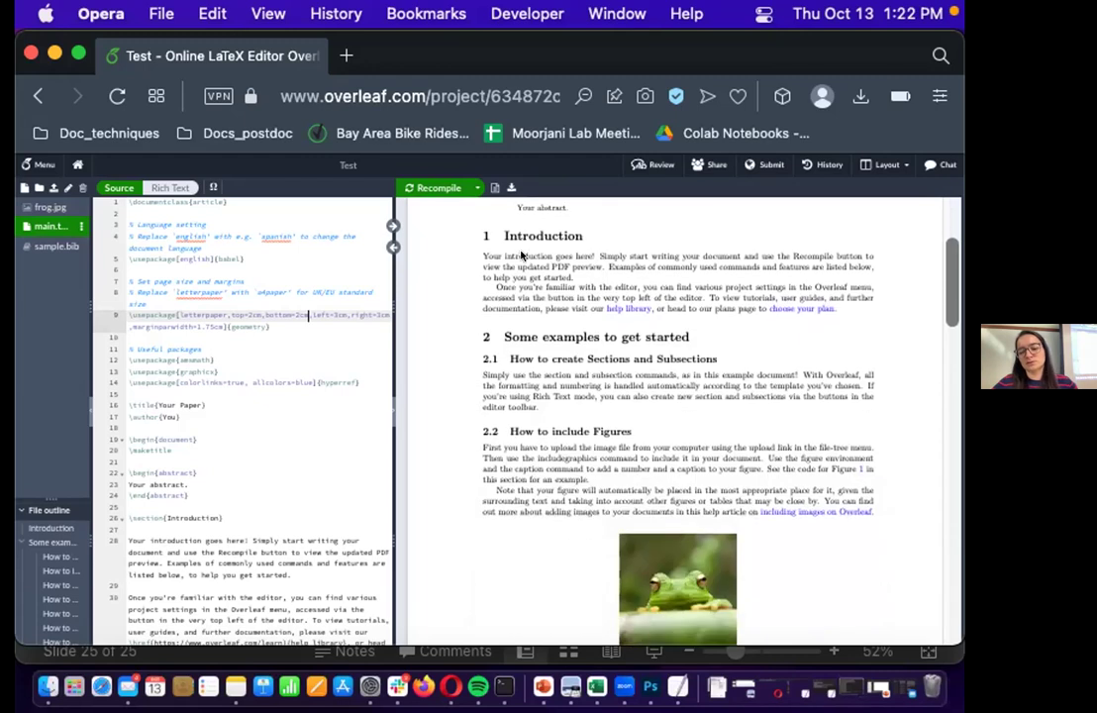
scroll(520, 245, "down", 10)
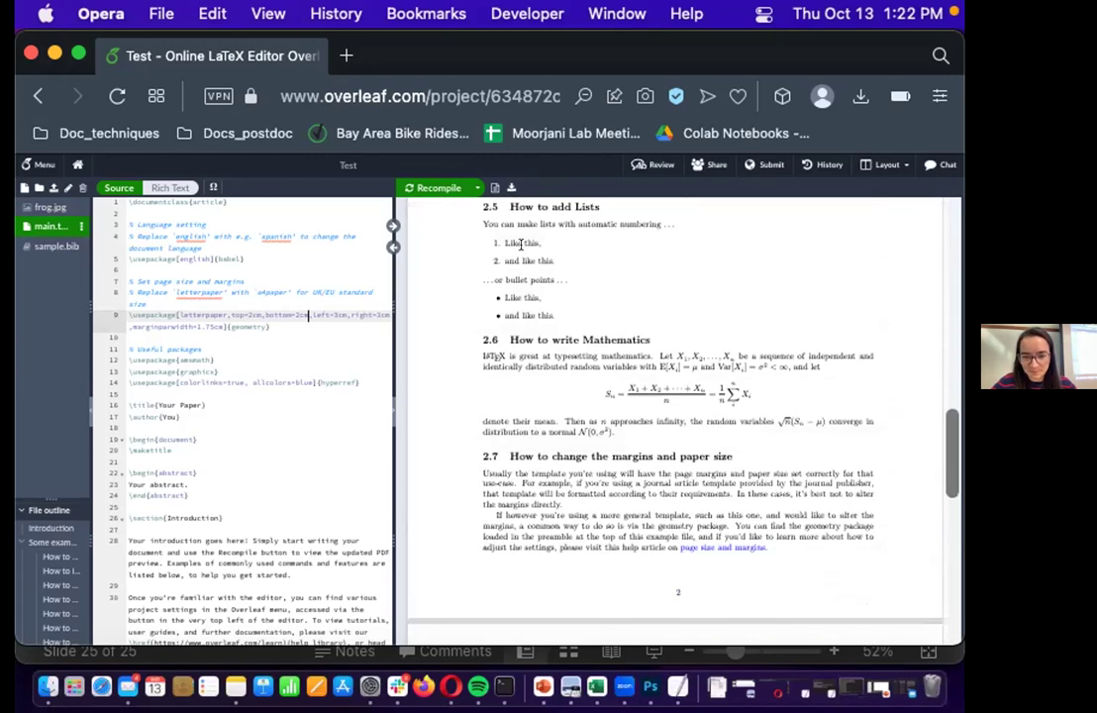
scroll(521, 248, "down", 7)
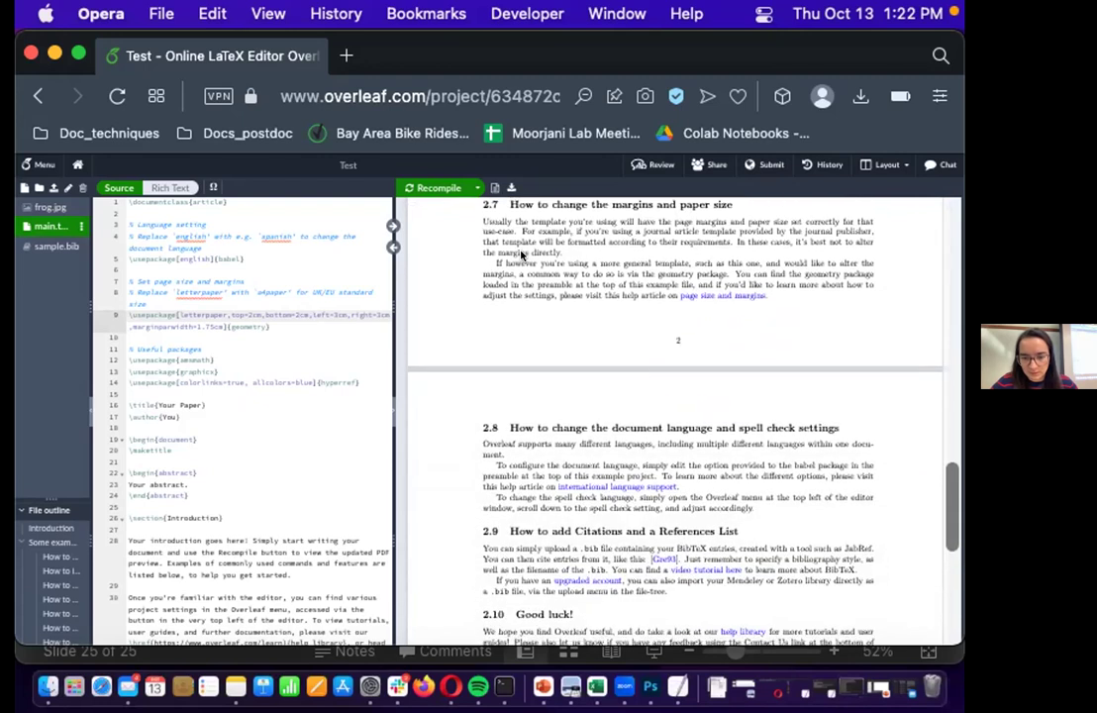
double_click(639, 427)
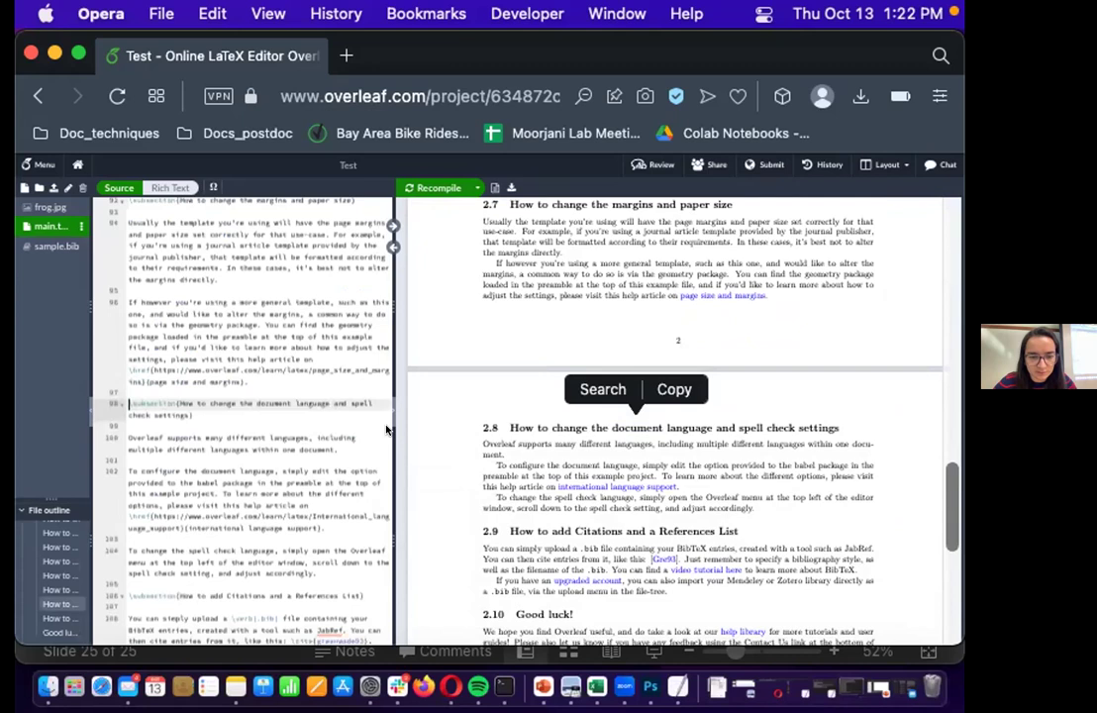
View the project's sample.bib and frog.jpg files beside the PDF's citations section and return to main.tex
scroll(491, 416, "down", 3)
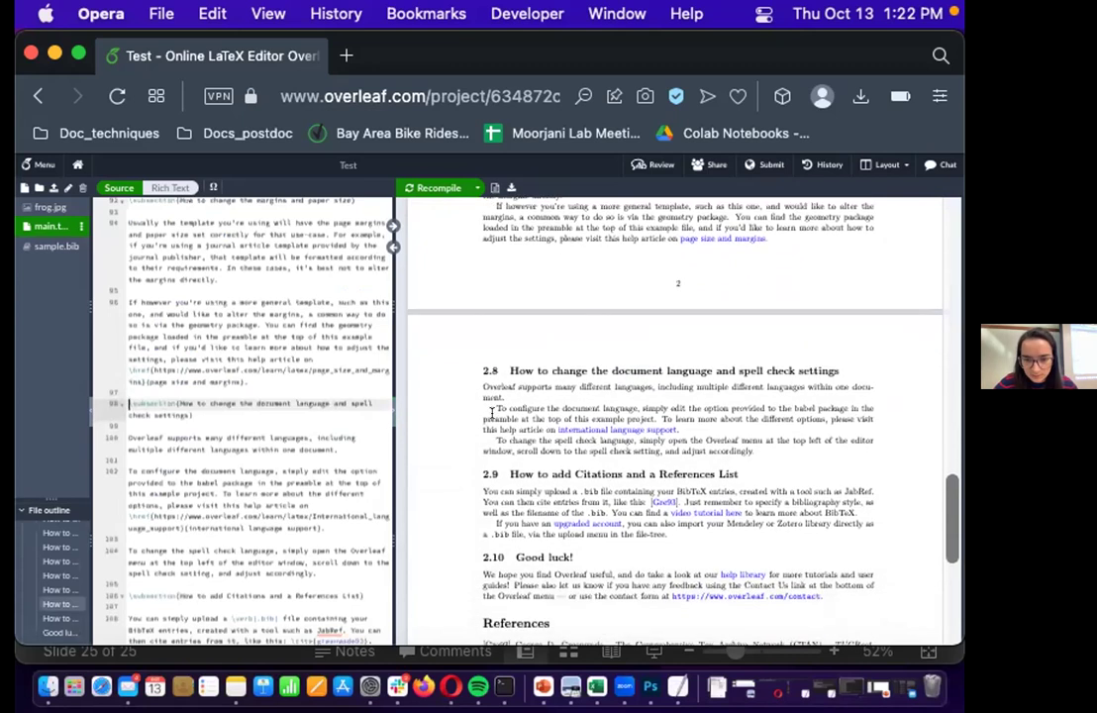
left_click(40, 245)
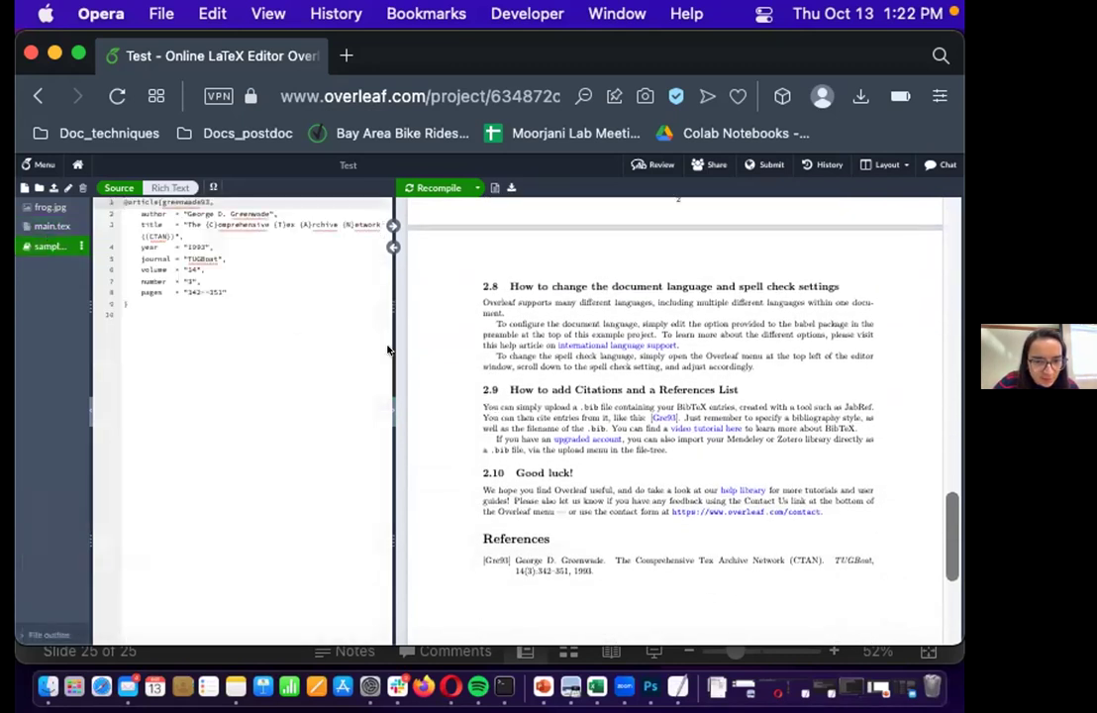
left_click(39, 208)
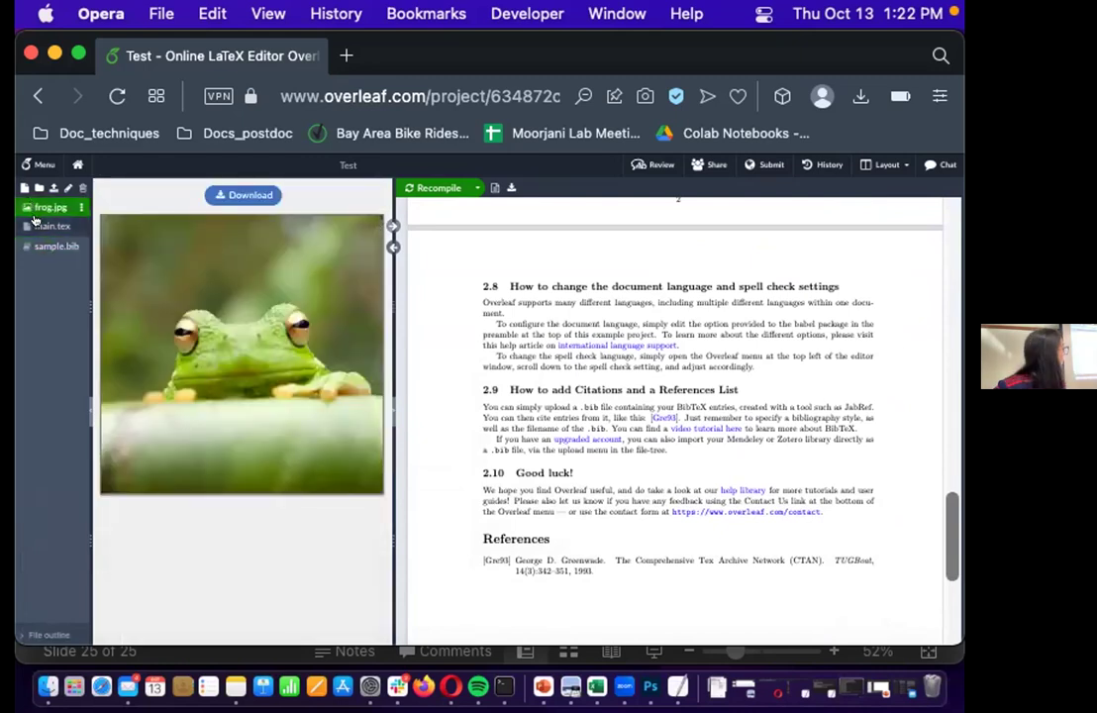
left_click(36, 225)
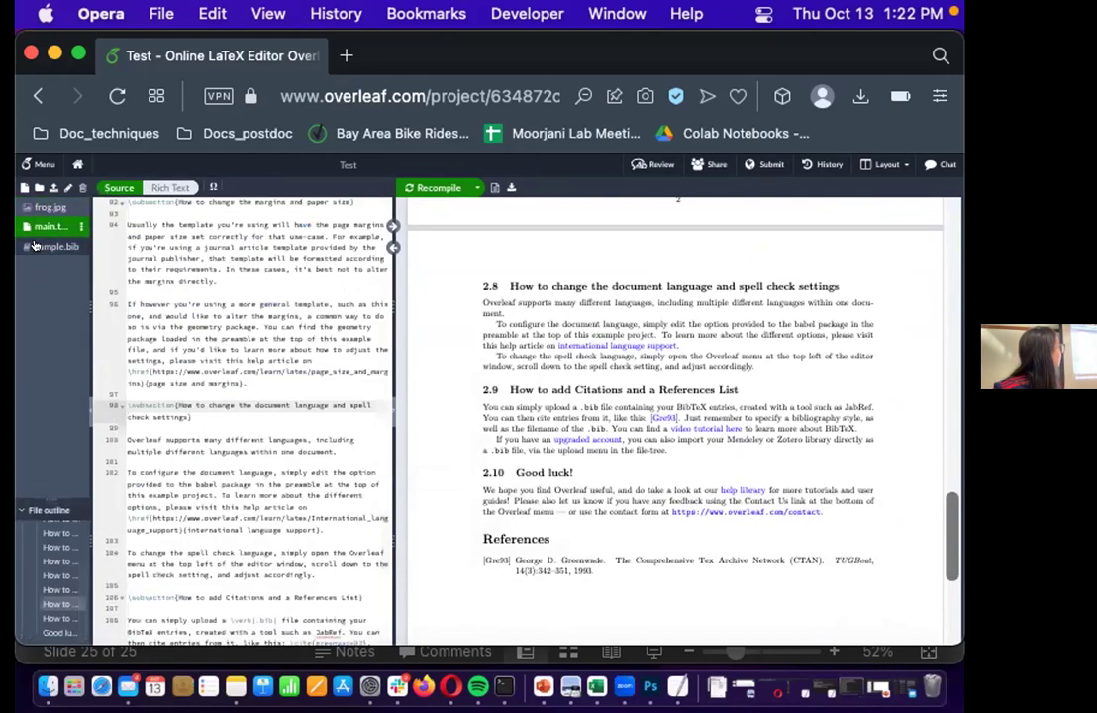
left_click(43, 246)
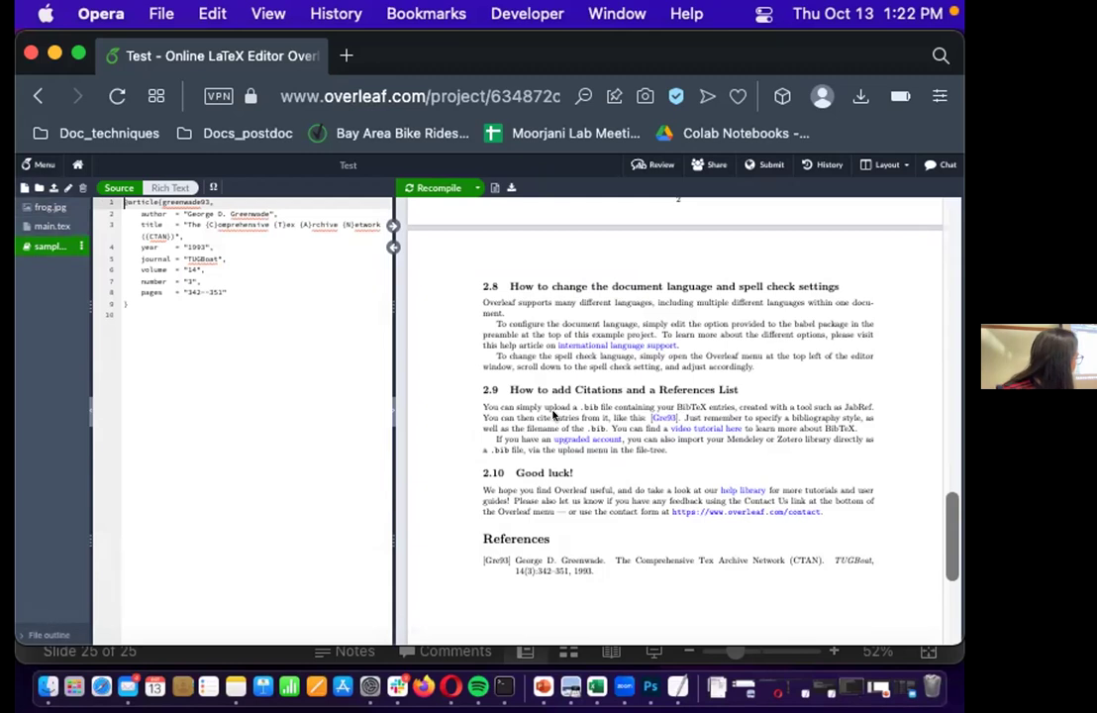
left_click(45, 210)
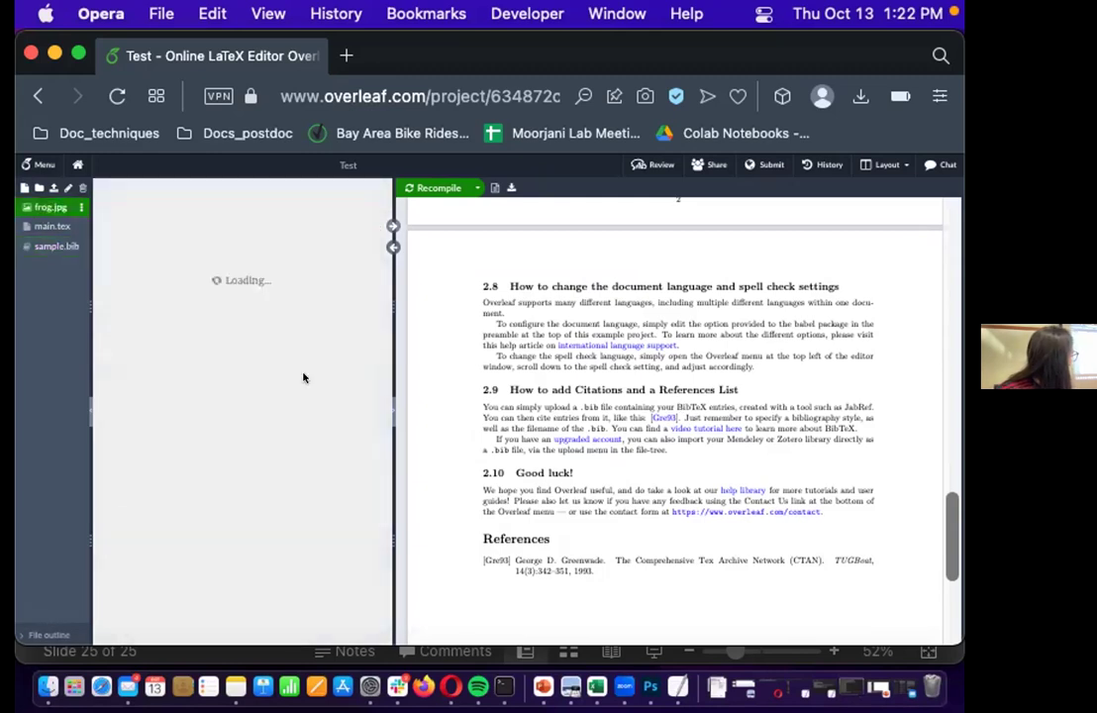
left_click(46, 226)
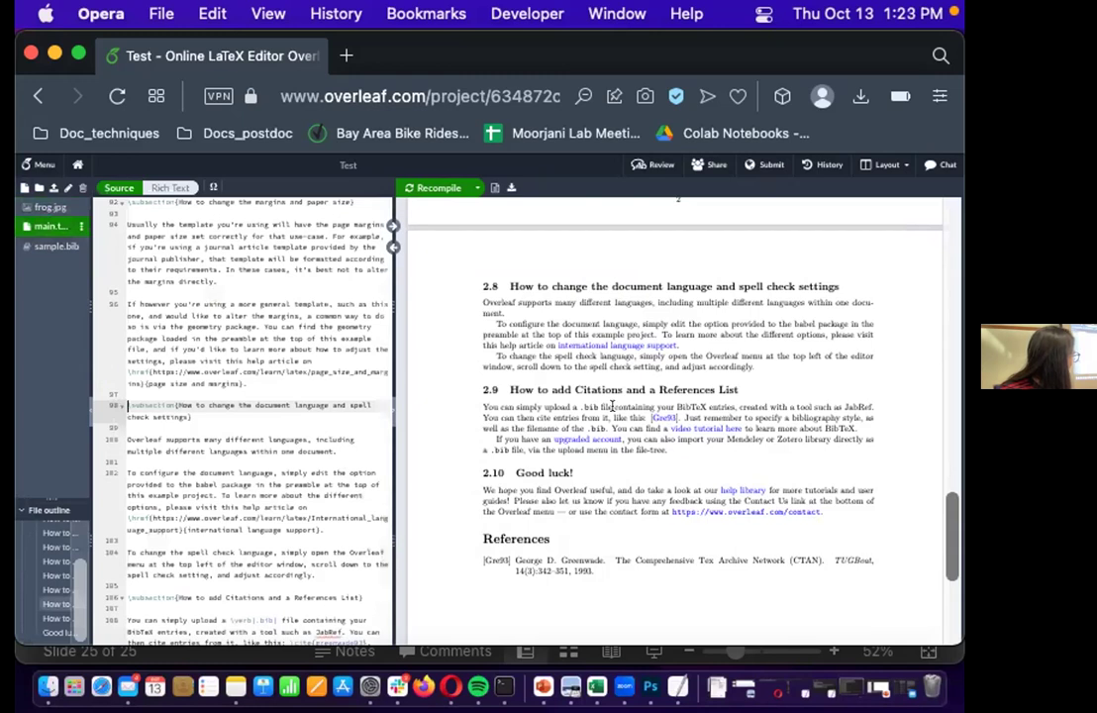
Locate the citations code in main.tex and highlight the \bibliographystyle{alpha} and \bibliography{sample} lines
scroll(327, 507, "down", 5)
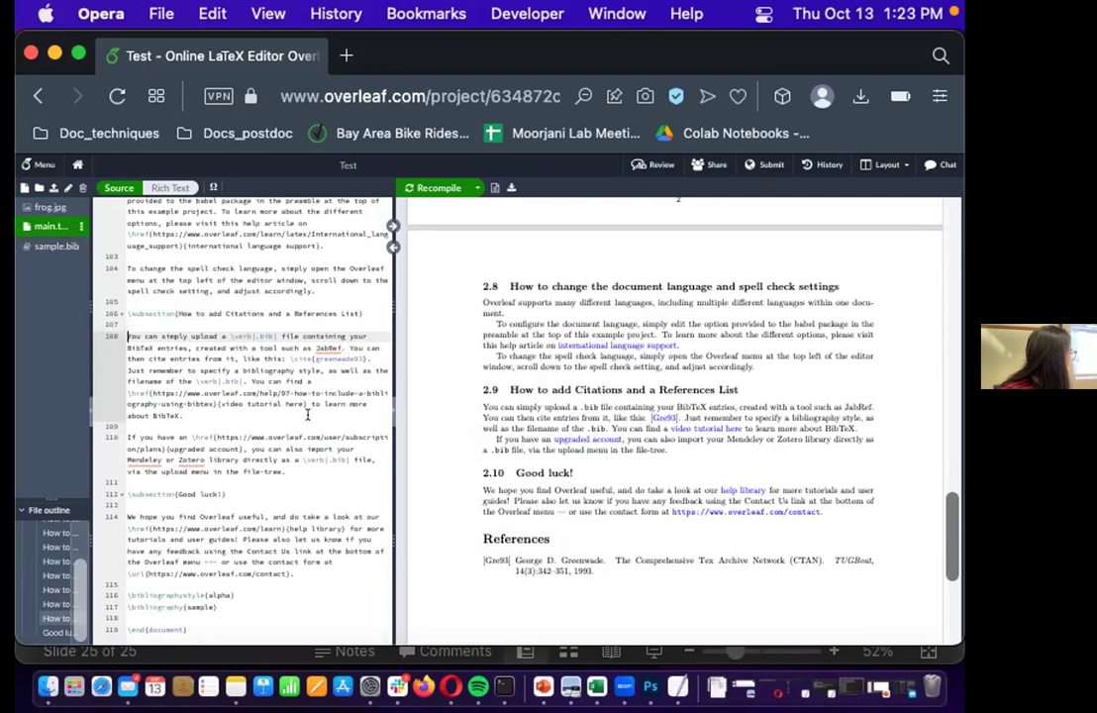
scroll(317, 436, "down", 1)
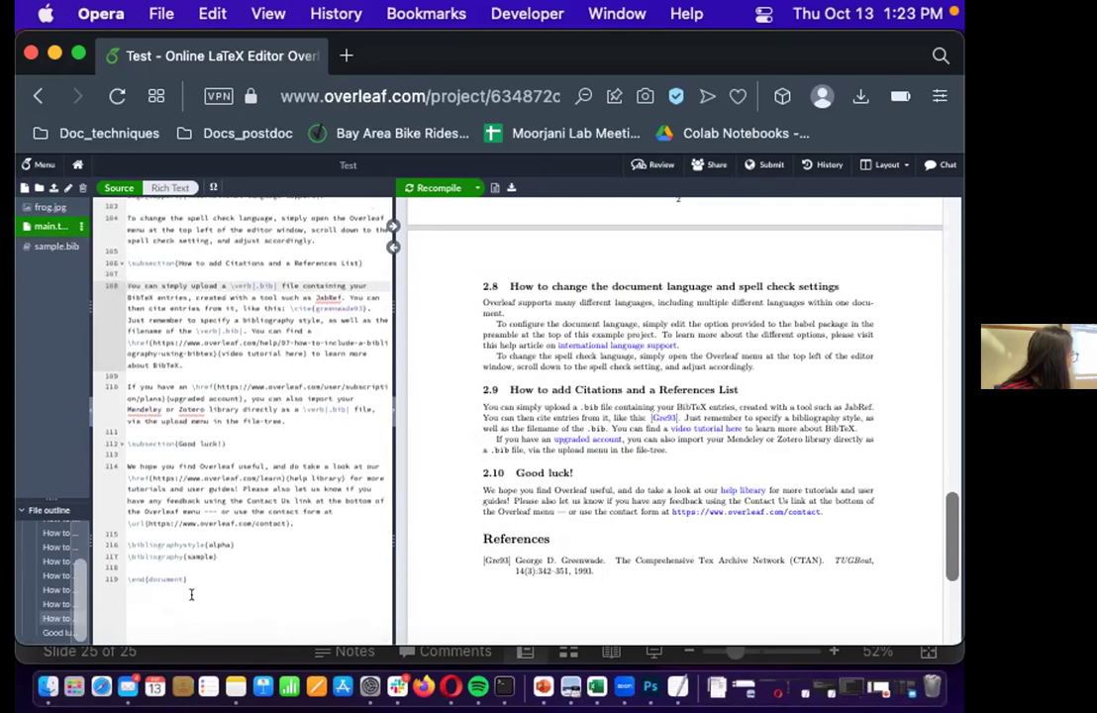
left_click_drag(216, 556, 103, 540)
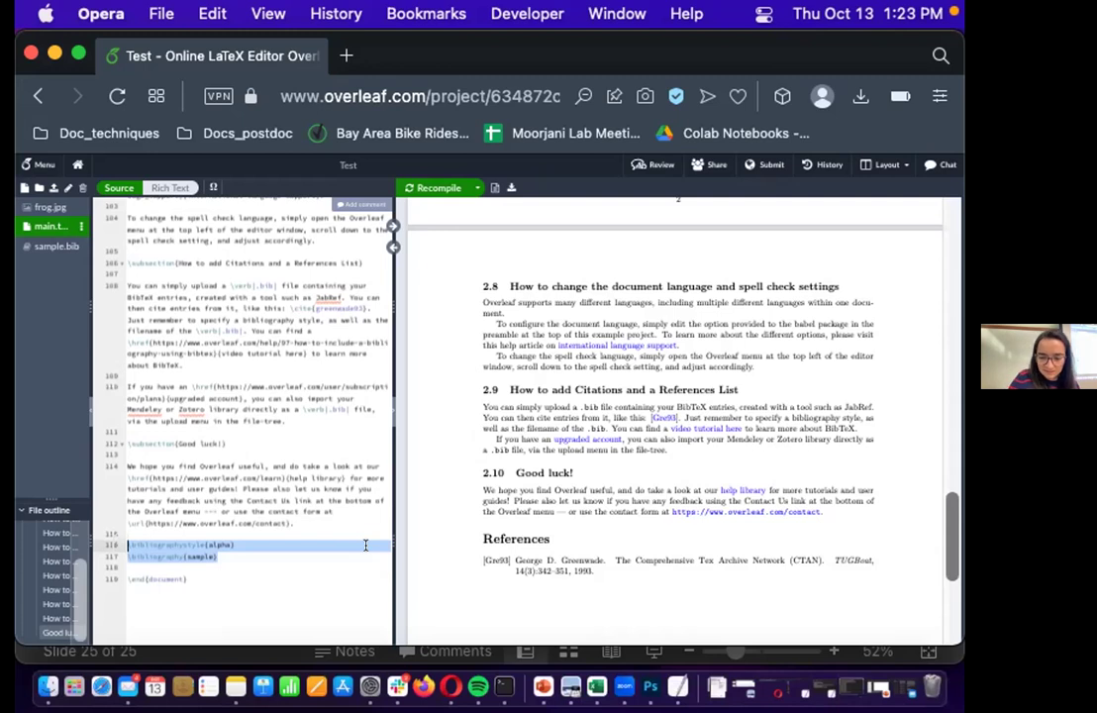
Enlarge the page, open a new review comment for the selected bibliography lines and abandon it empty
key("super+plus")
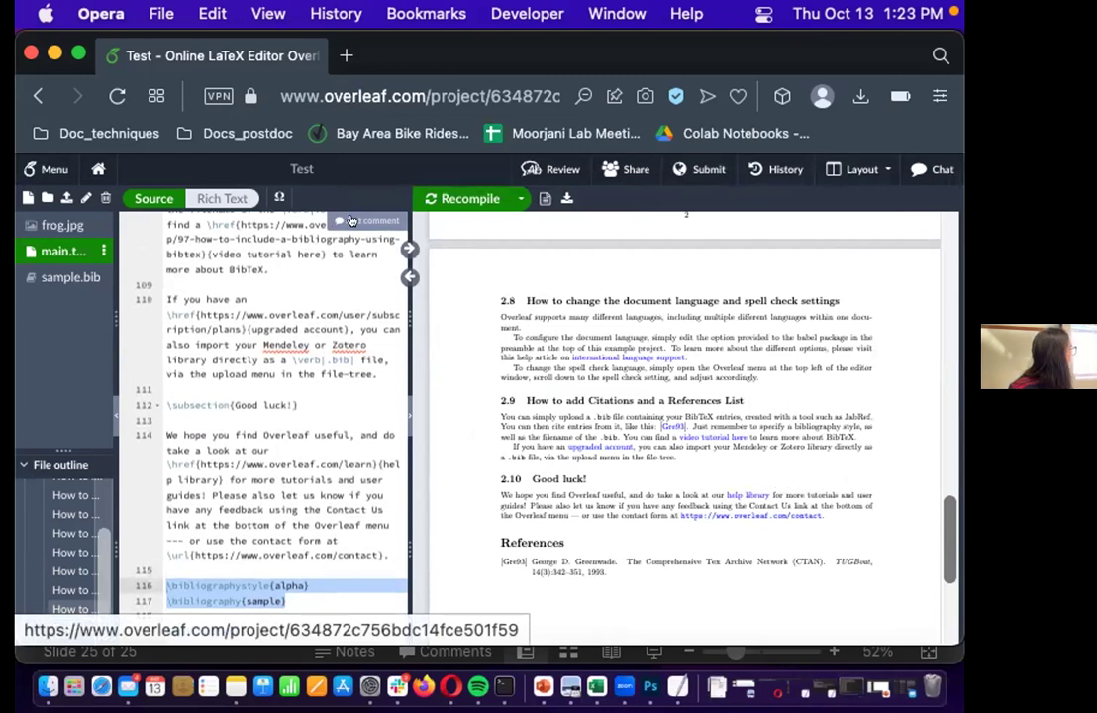
left_click(350, 220)
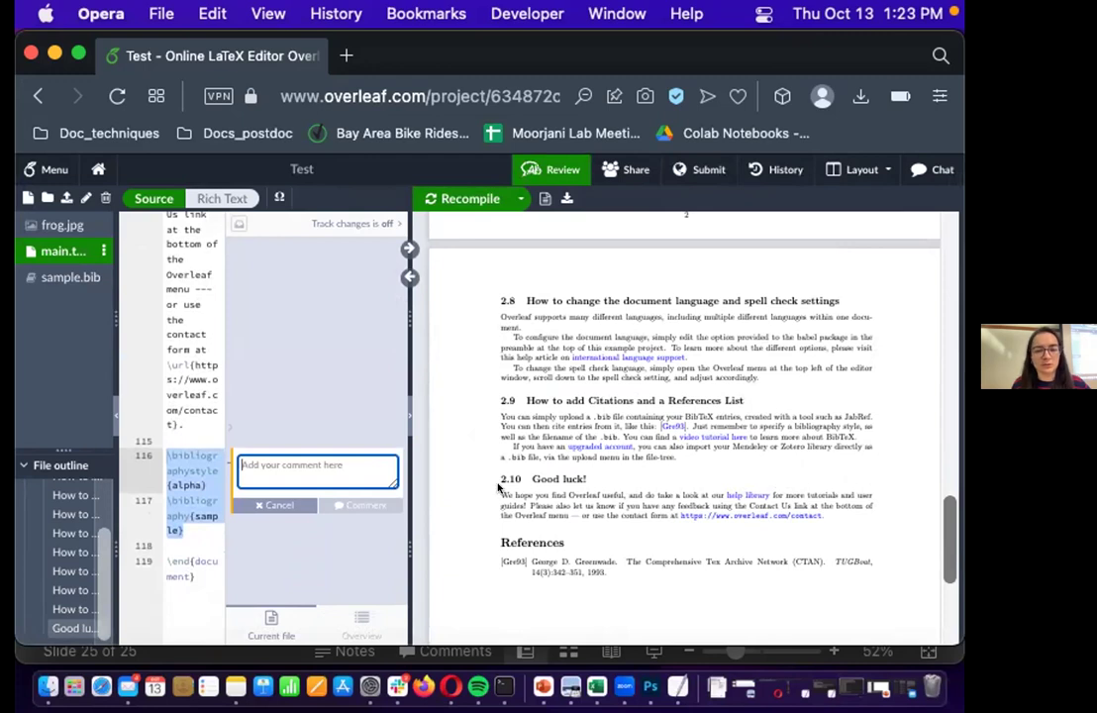
left_click(655, 301)
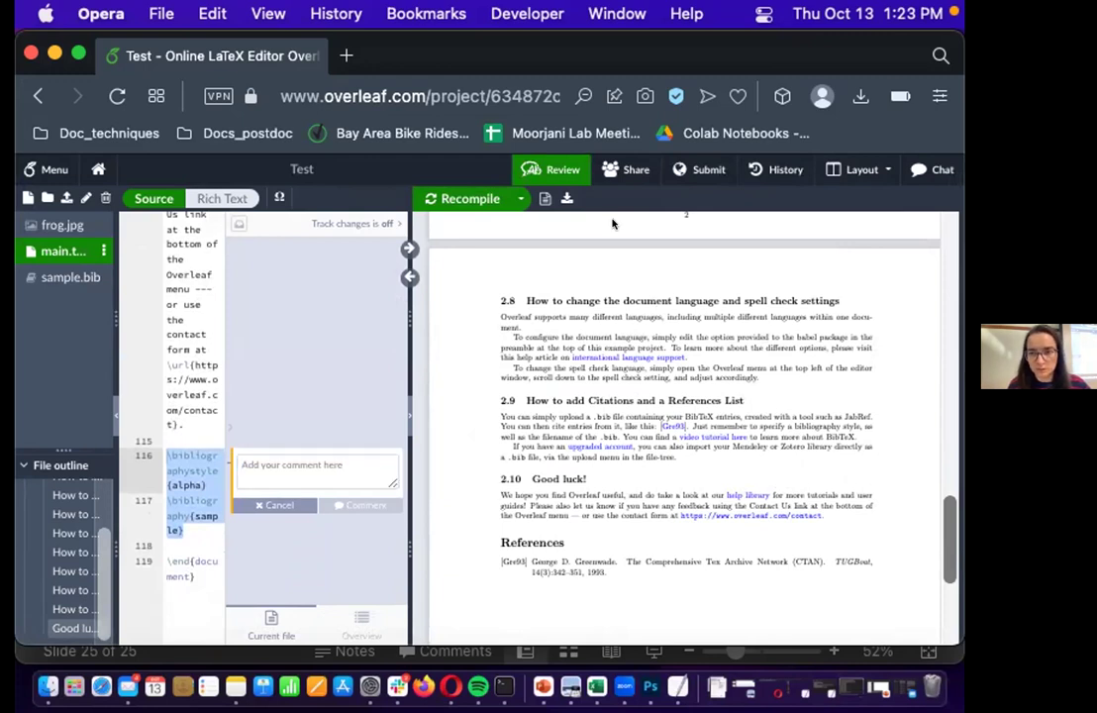
left_click(188, 371)
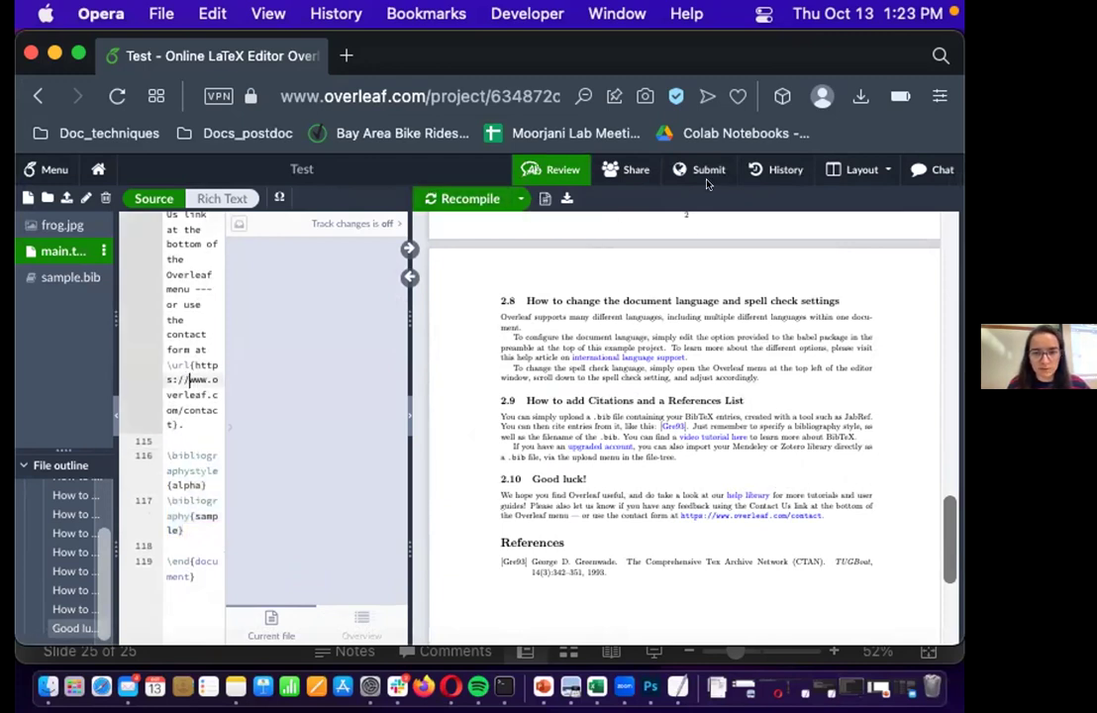
View the project's sharing options and look through the submission destinations, from academic journals down to conference proceedings
left_click(638, 166)
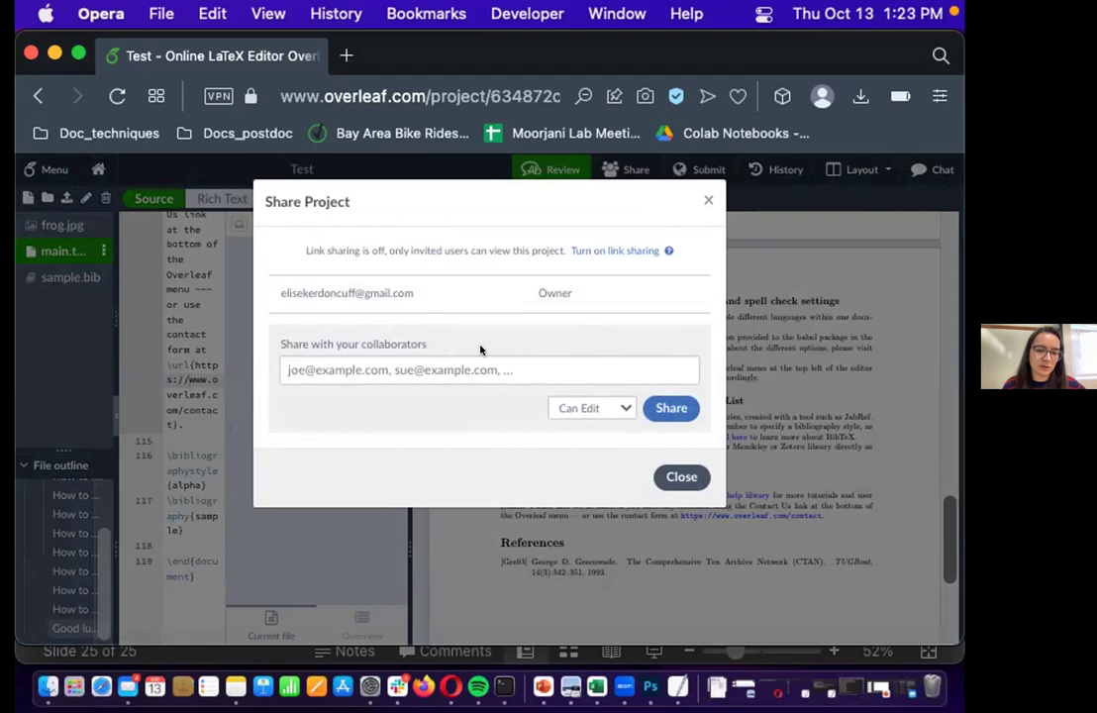
left_click(708, 199)
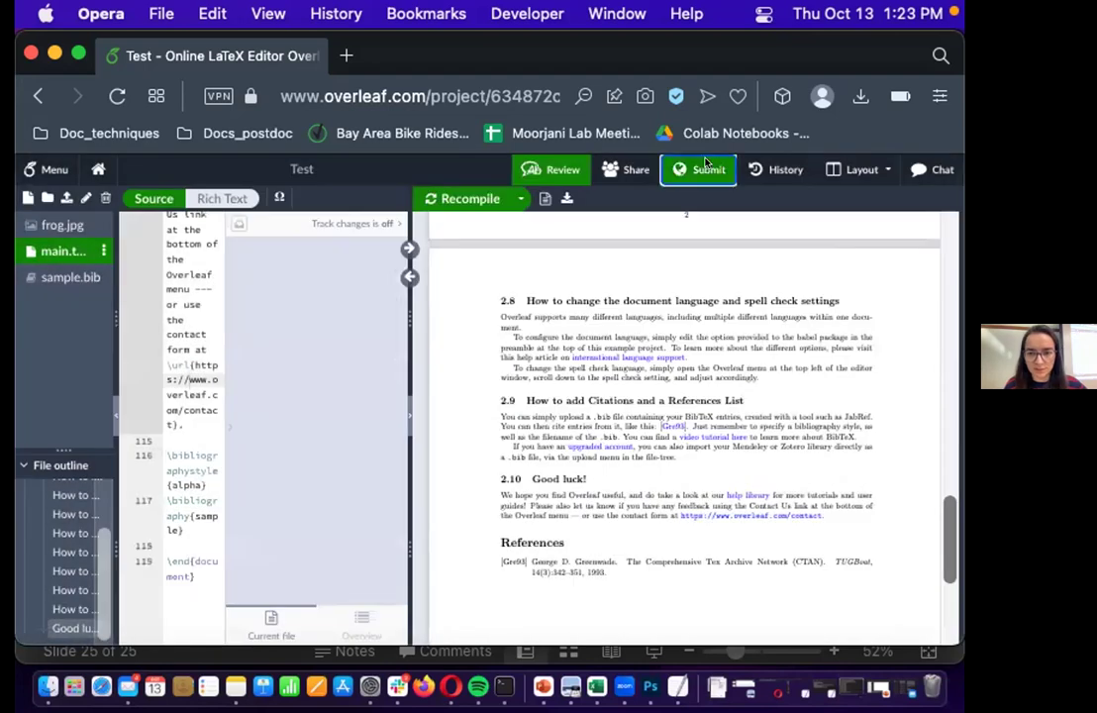
left_click(708, 170)
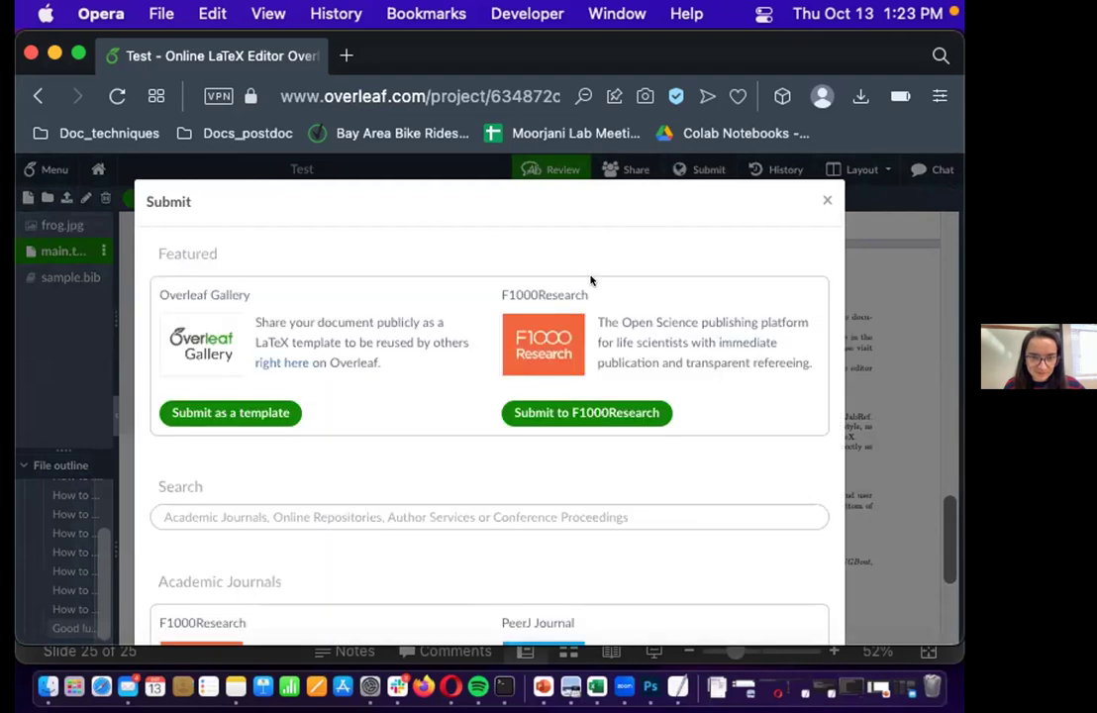
scroll(462, 276, "down", 2)
scroll(462, 276, "down", 8)
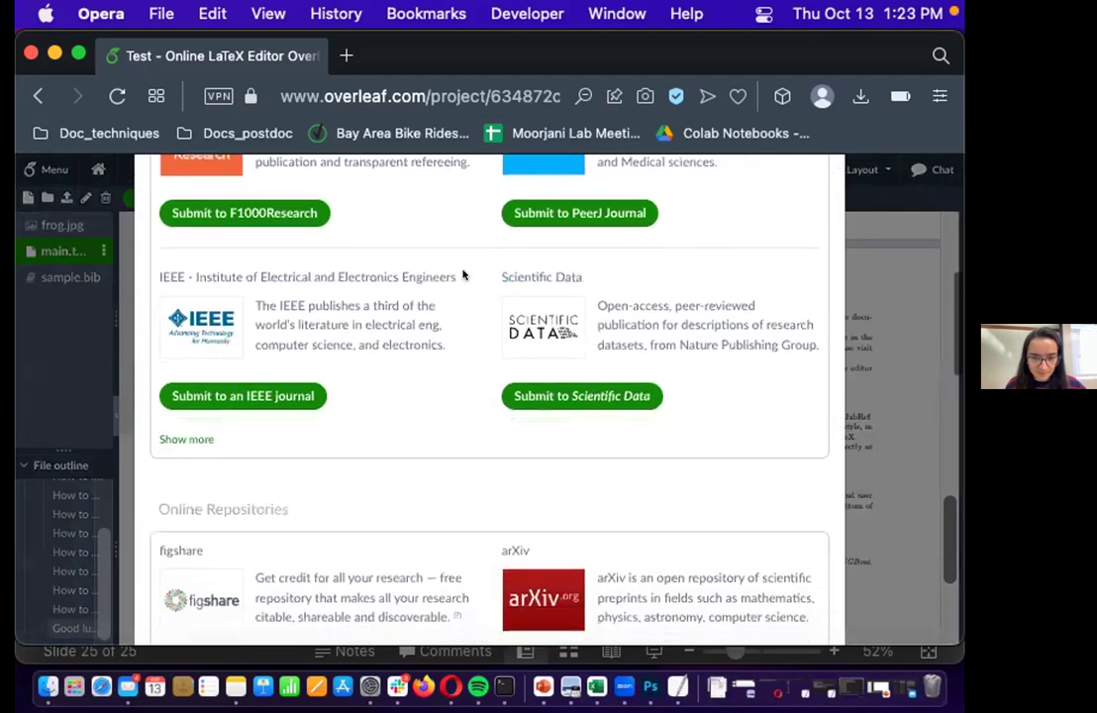
scroll(358, 466, "down", 8)
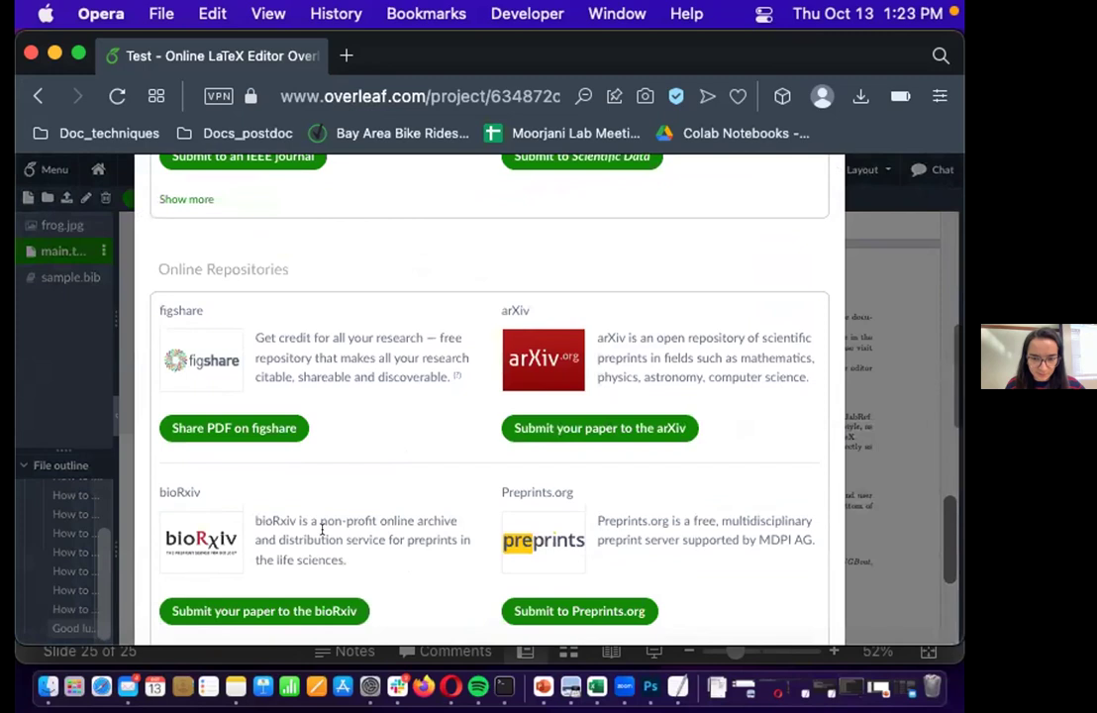
scroll(322, 541, "down", 5)
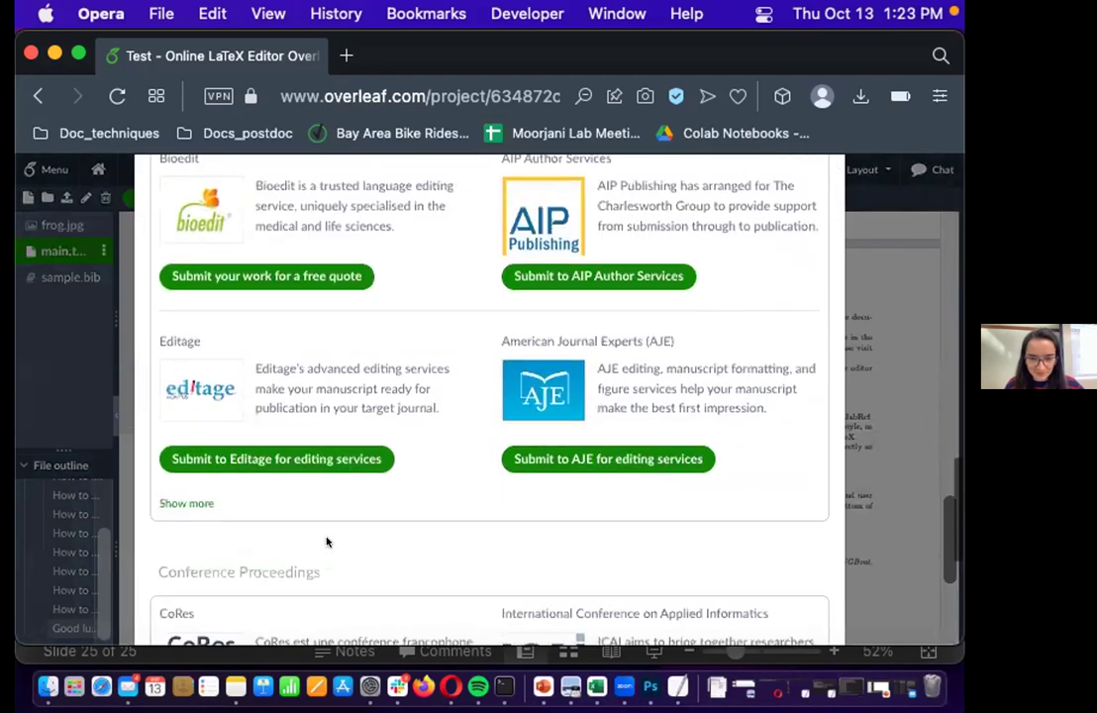
scroll(492, 487, "down", 3)
scroll(494, 489, "down", 4)
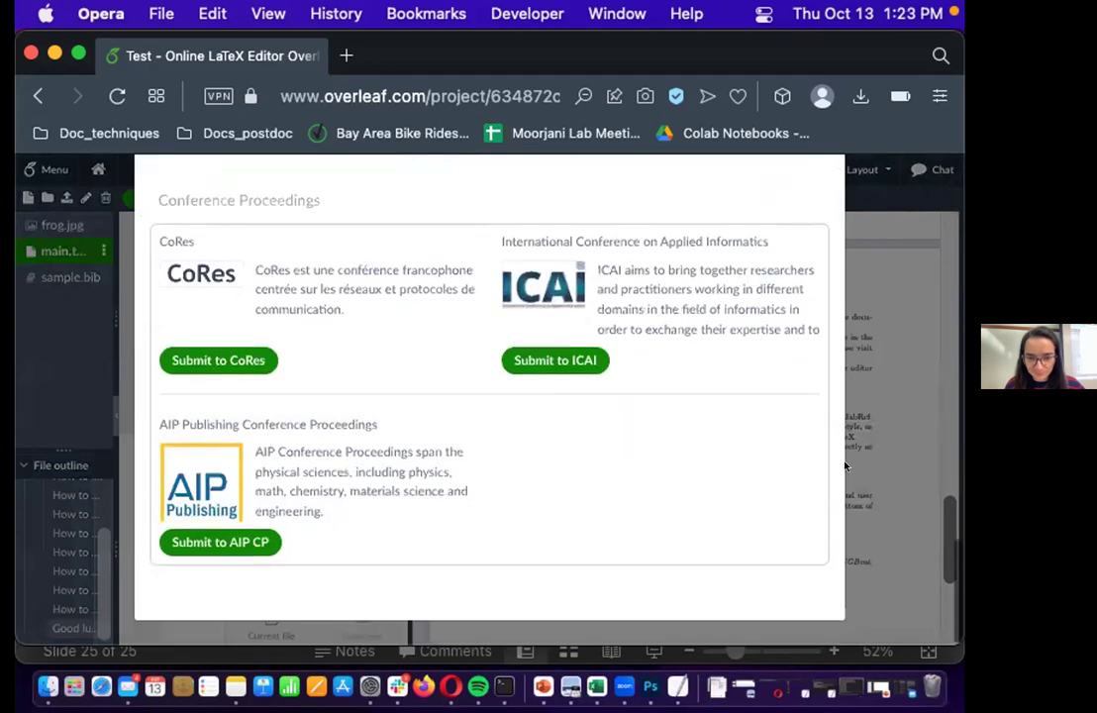
left_click(934, 465)
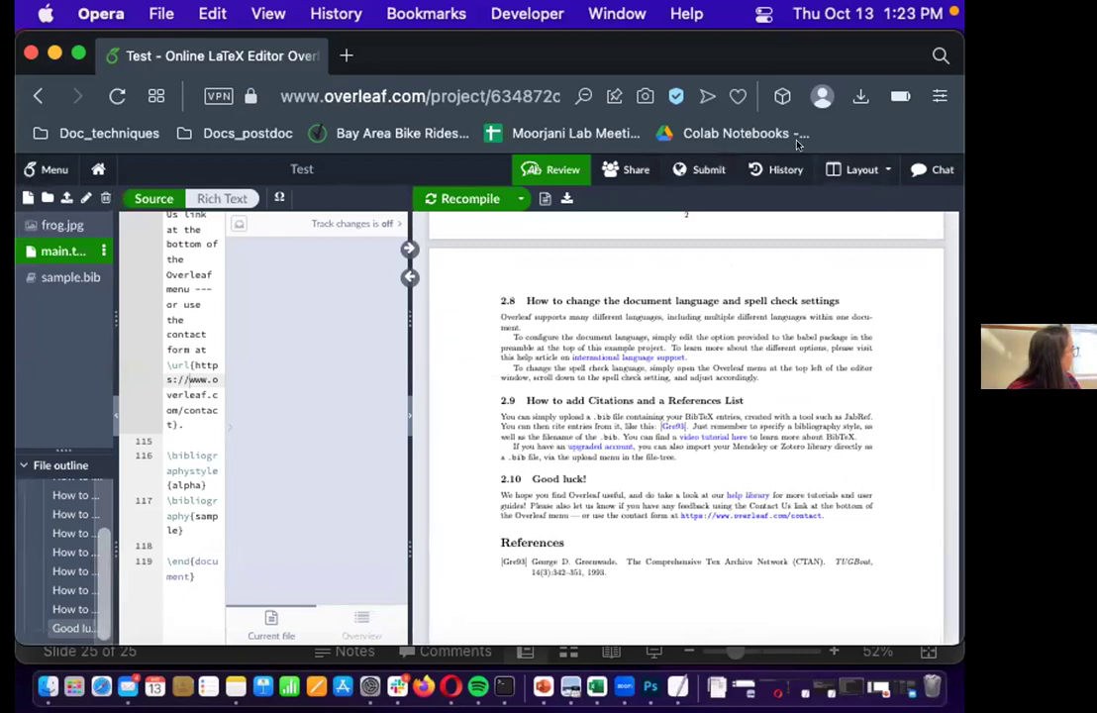
View the project's version history, then change the layout to show the editor only, hiding the PDF
left_click(777, 167)
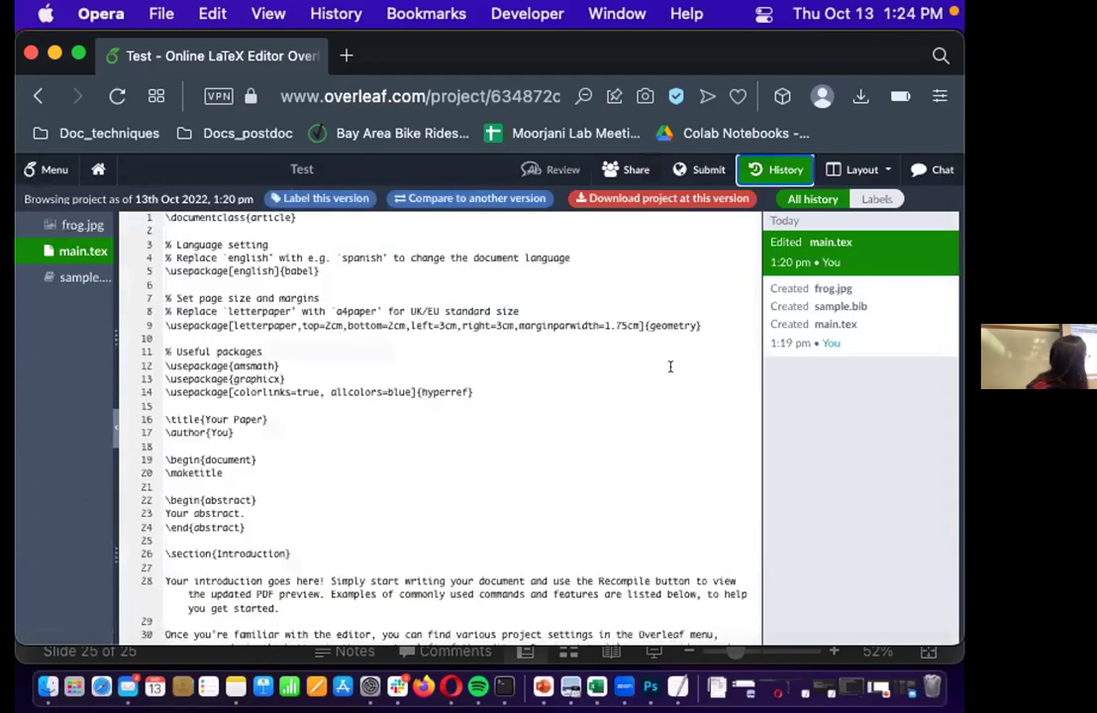
left_click(858, 173)
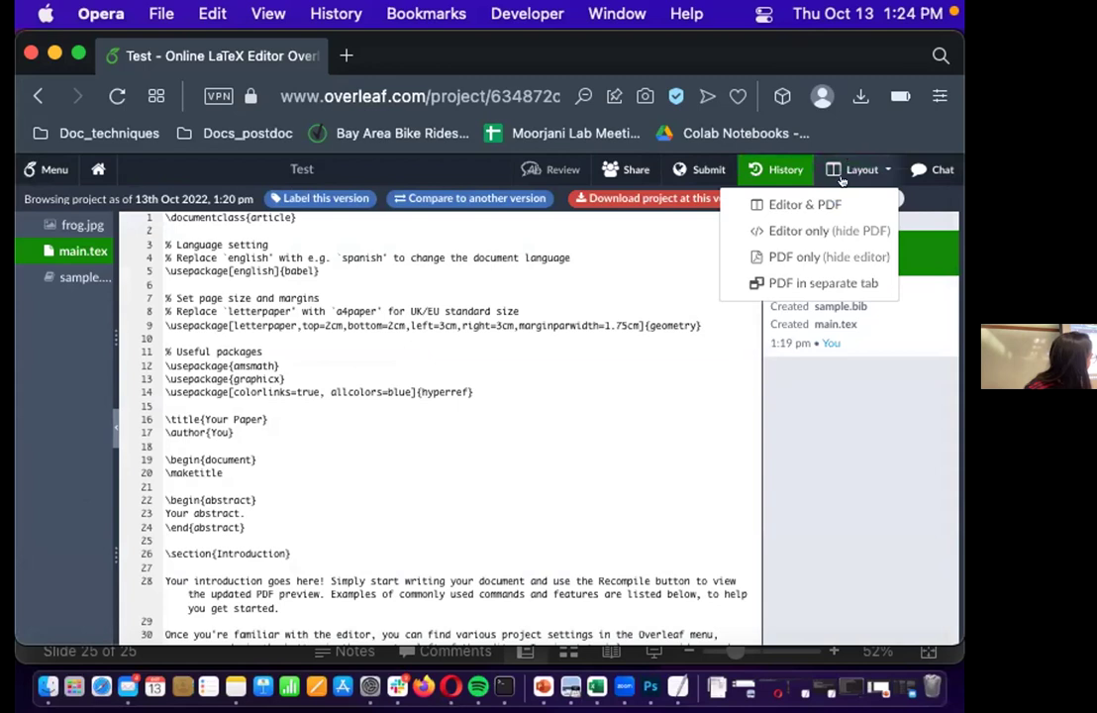
left_click(827, 254)
left_click(860, 170)
left_click(830, 220)
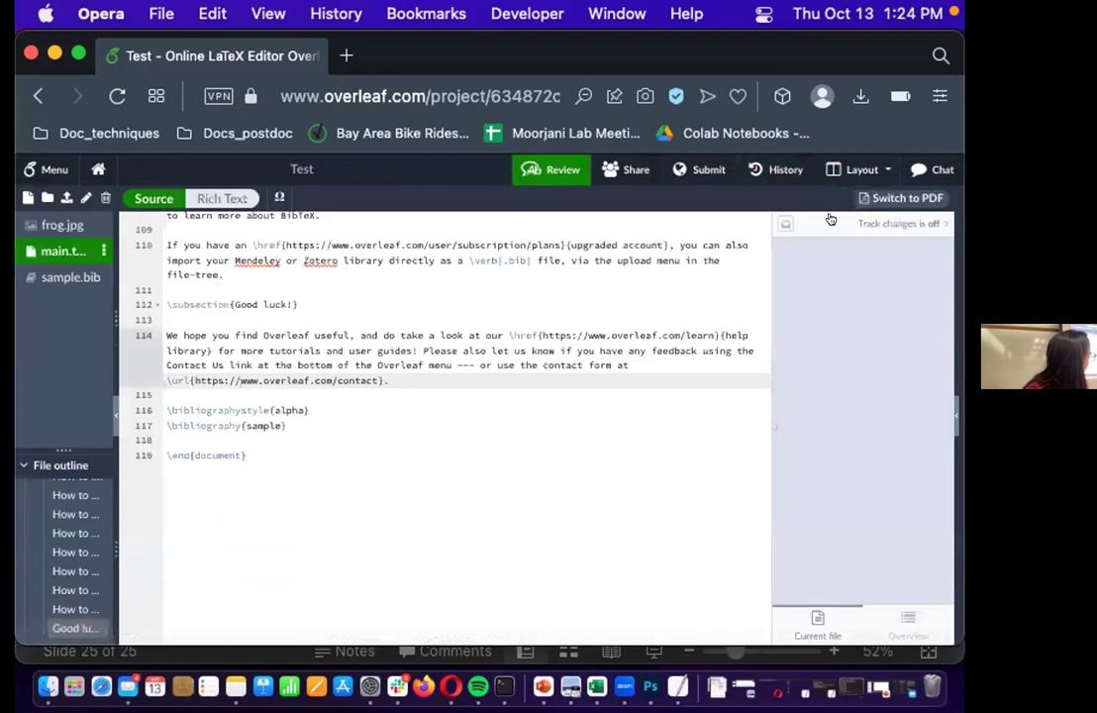
Look over the layout choices and open the collaborator chat beside the main.tex source
left_click(860, 173)
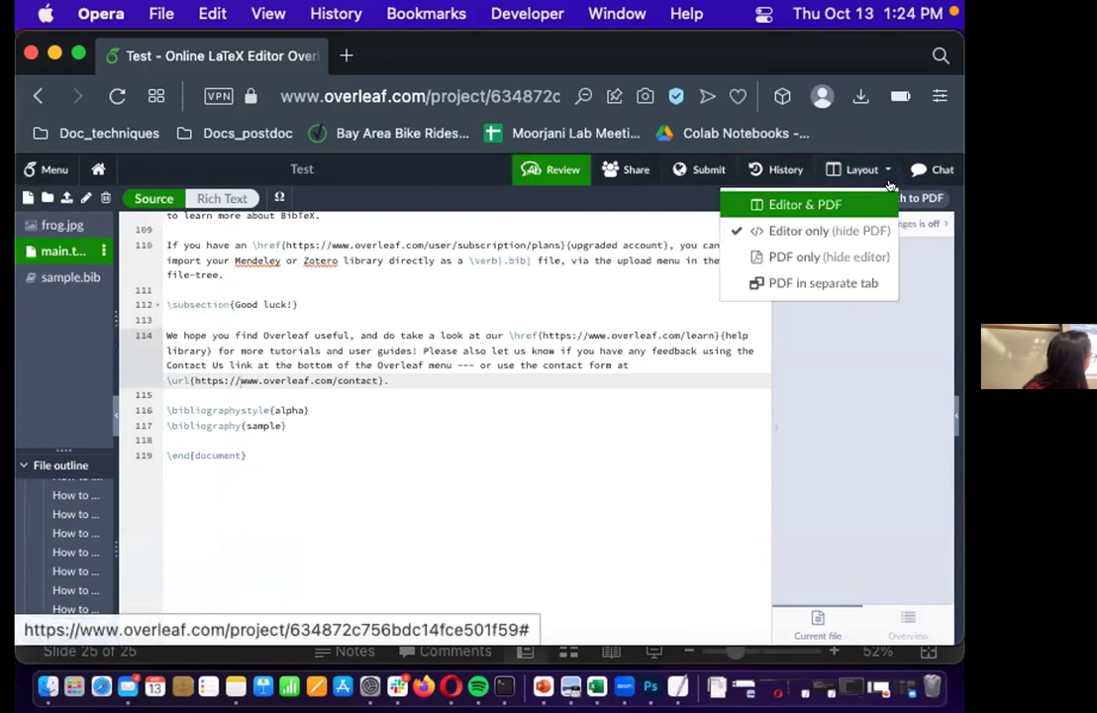
left_click(905, 169)
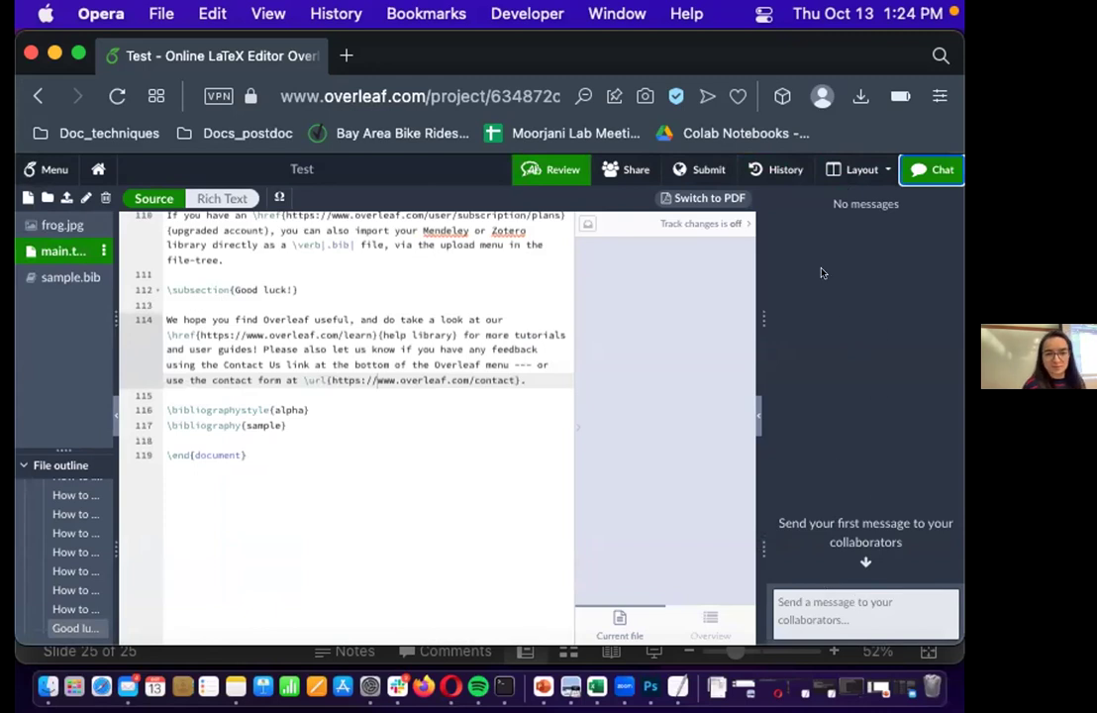
left_click(351, 487)
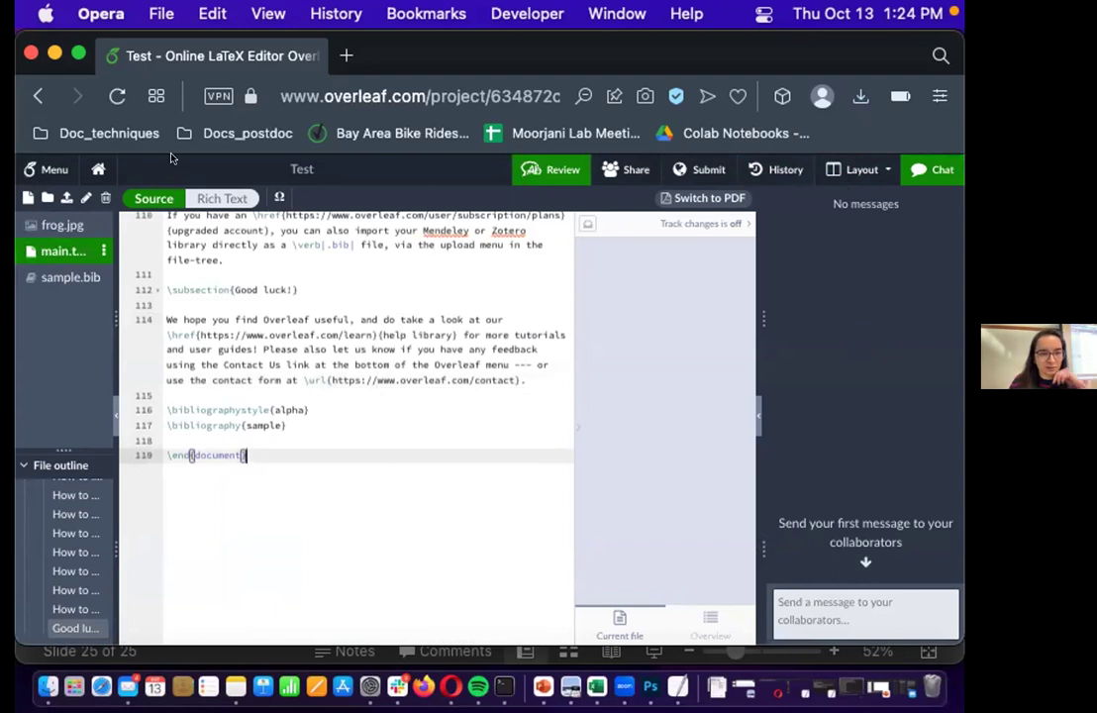
left_click(48, 168)
left_click(284, 166)
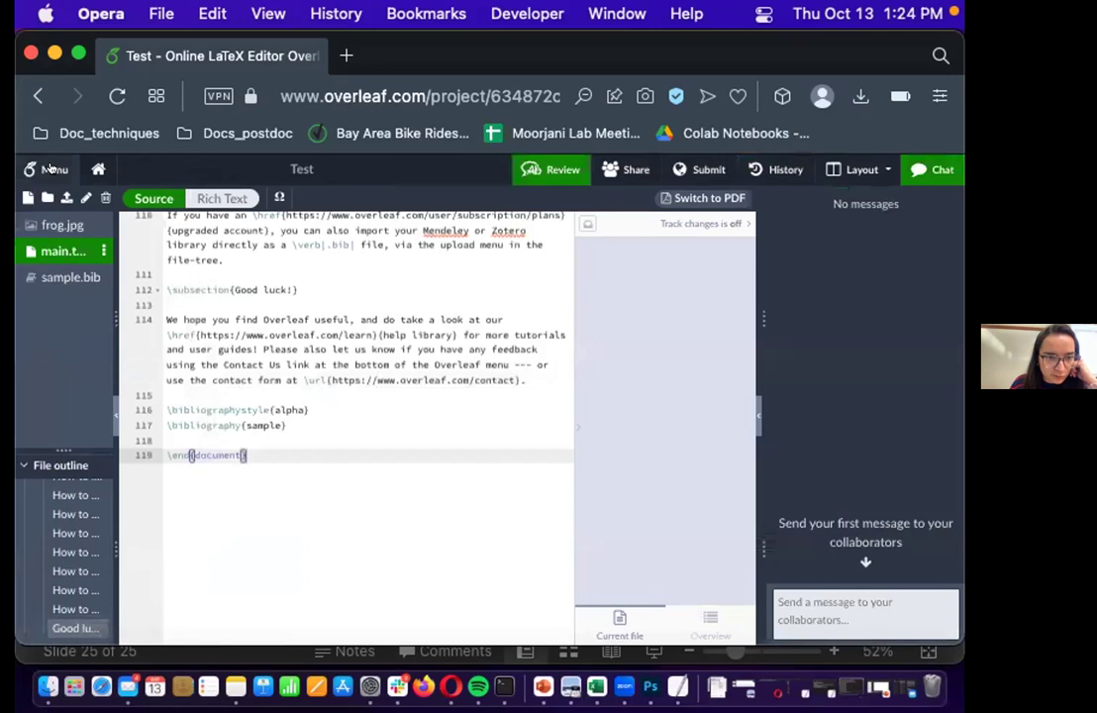
Return to the project list, look over its folders and open Manuscrit_These from all projects
left_click(99, 169)
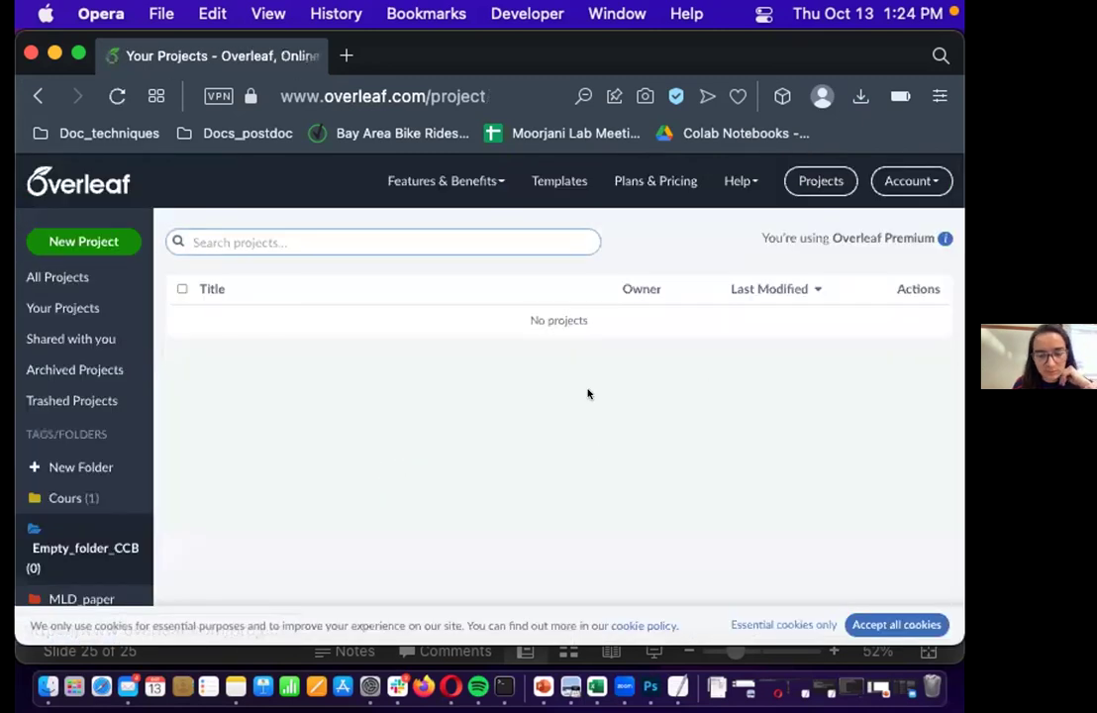
scroll(68, 392, "down", 3)
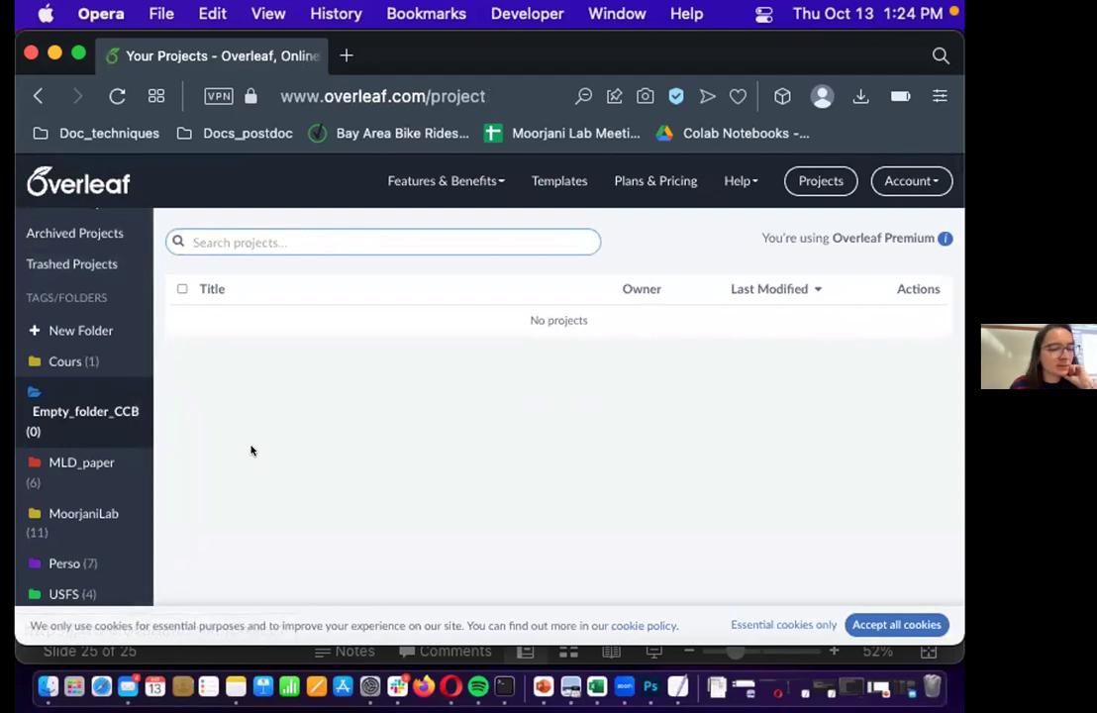
scroll(99, 453, "down", 2)
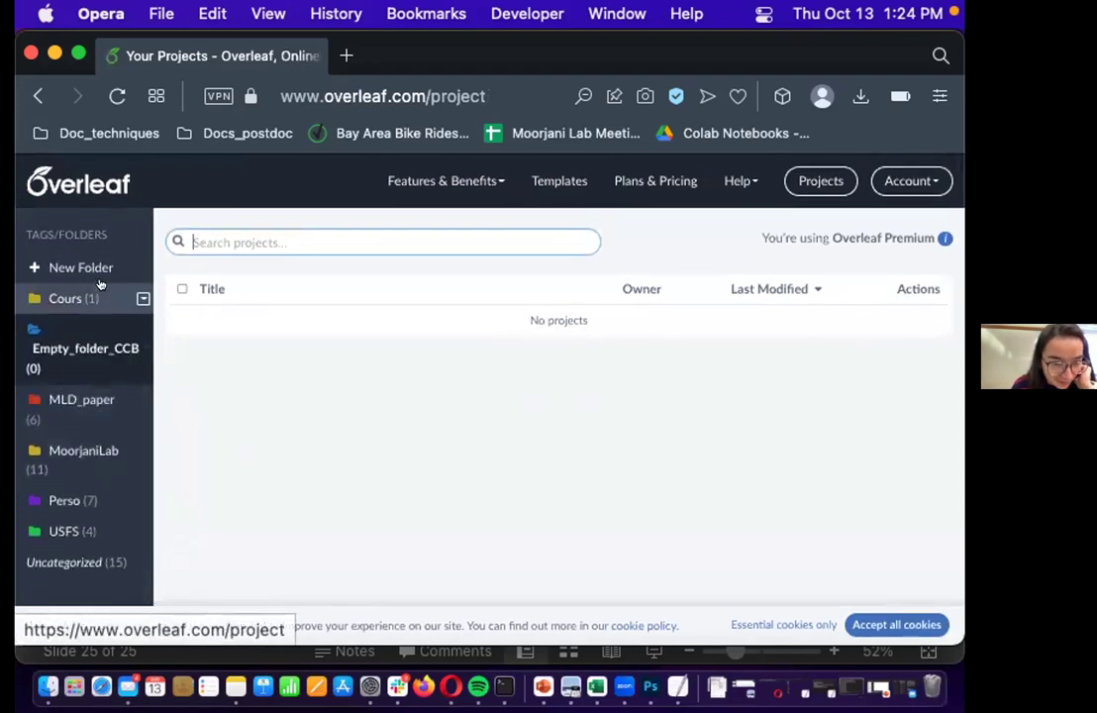
scroll(94, 281, "up", 2)
scroll(97, 280, "up", 4)
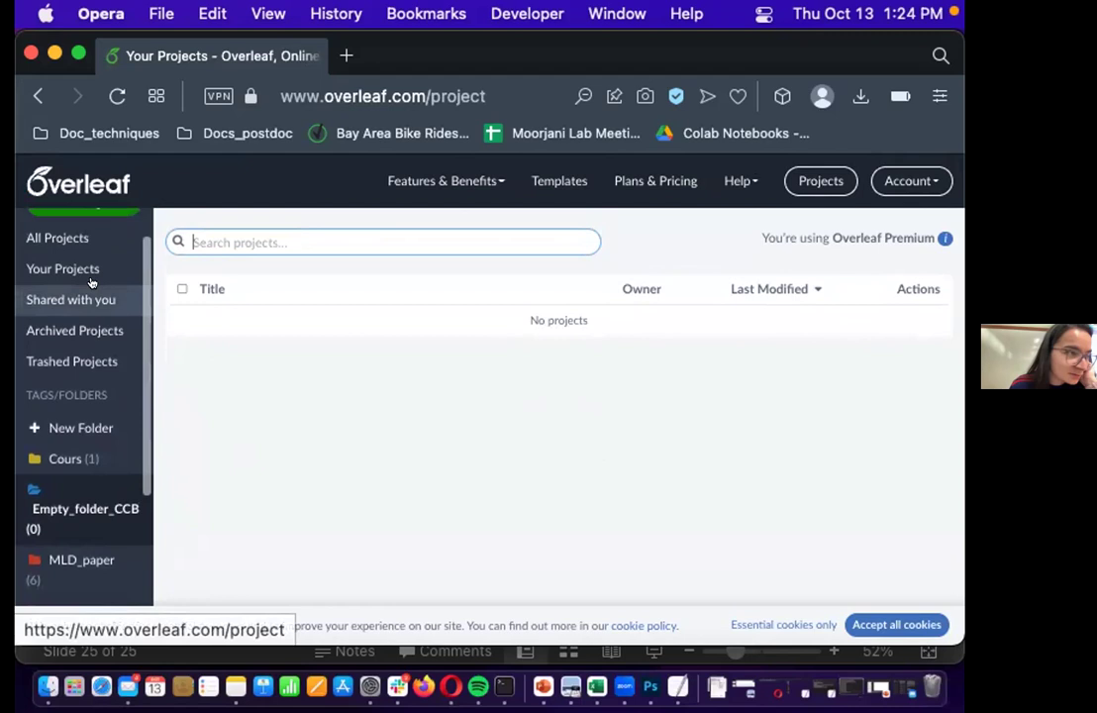
left_click(83, 277)
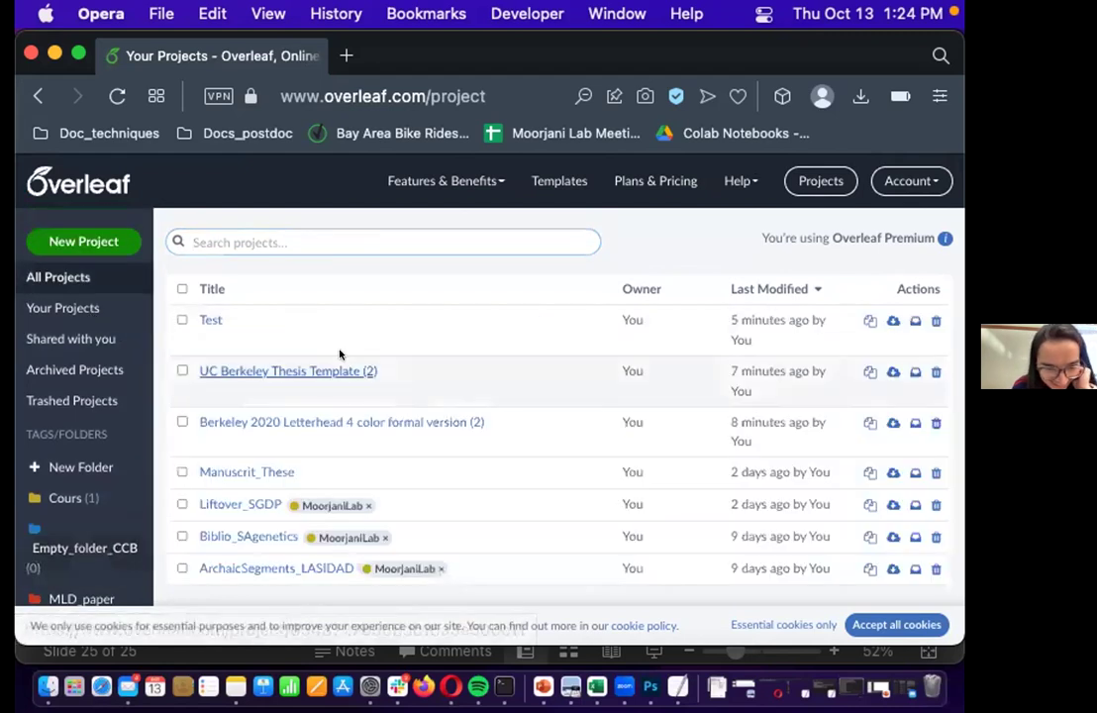
scroll(327, 337, "down", 2)
left_click(272, 415)
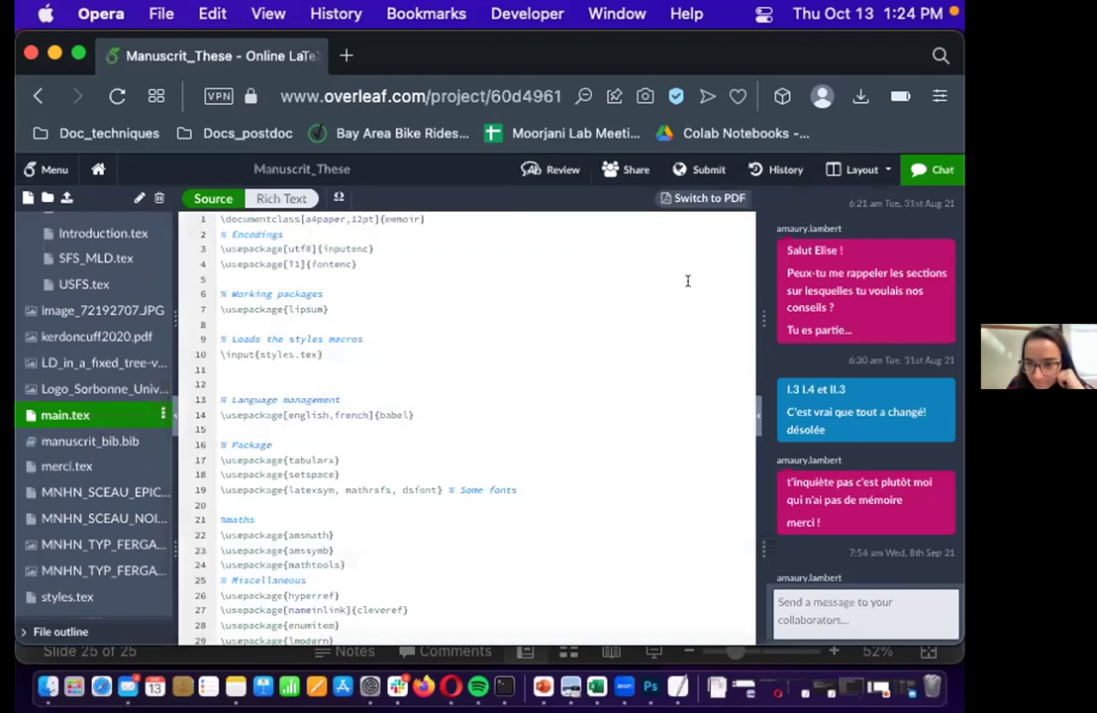
Close the chat in the thesis project and show the editor and PDF side by side
left_click(906, 169)
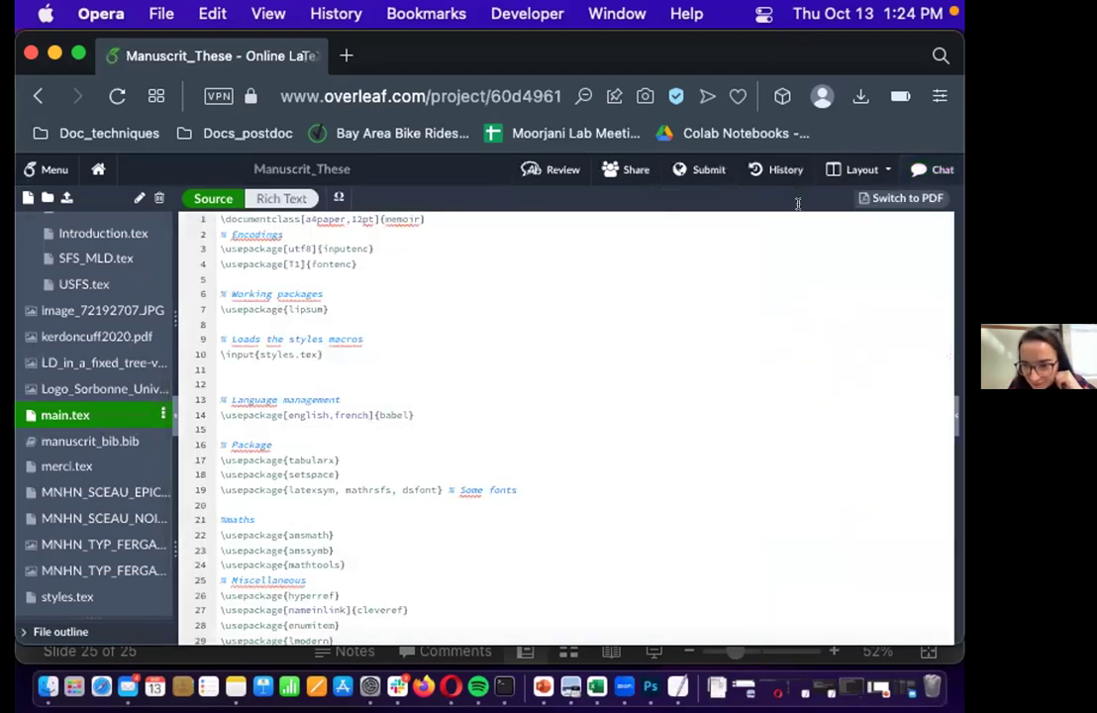
left_click(859, 169)
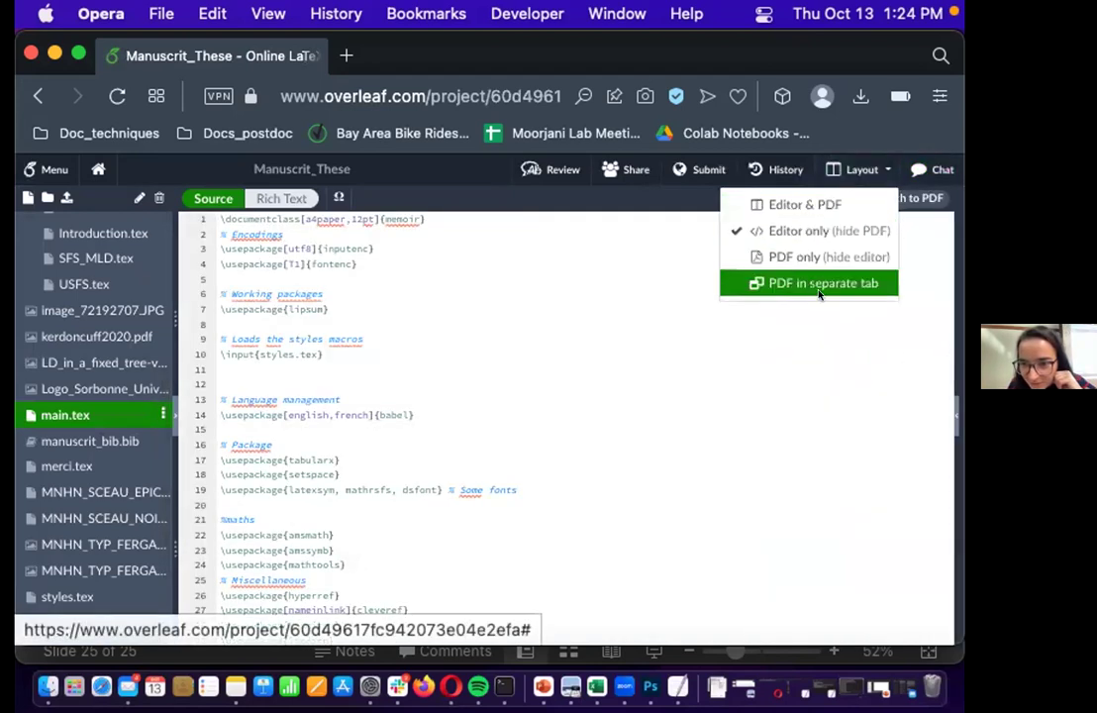
left_click(805, 204)
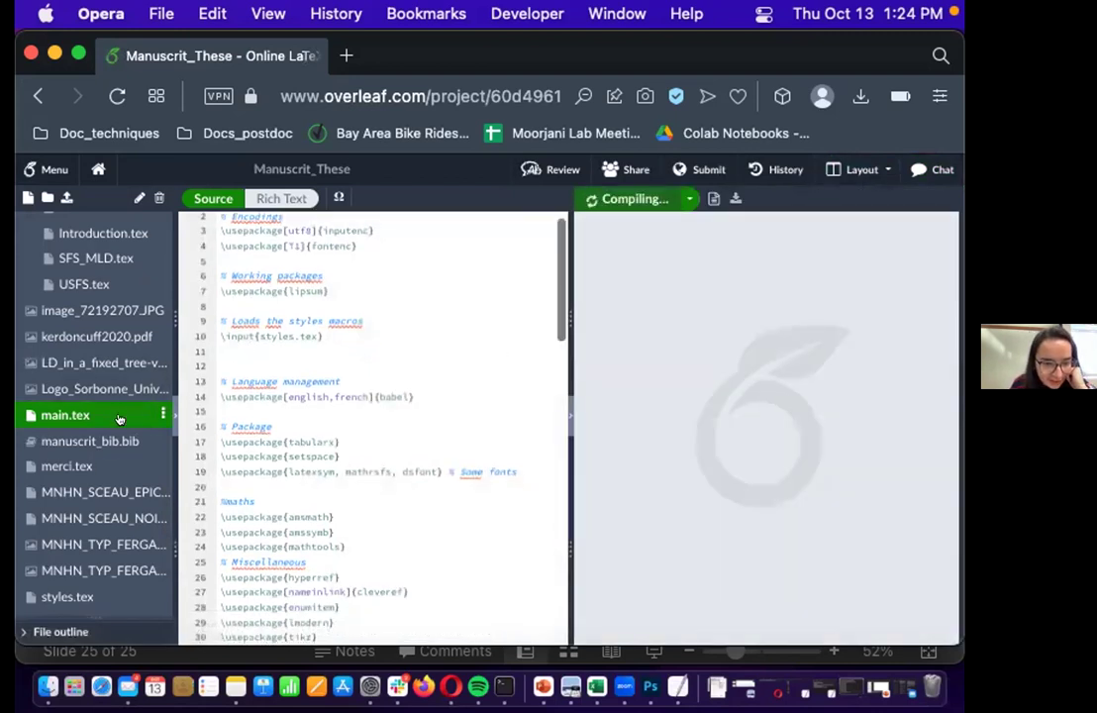
View the merci.tex acknowledgements source and open the styles.tex file of the thesis project
scroll(98, 428, "down", 1)
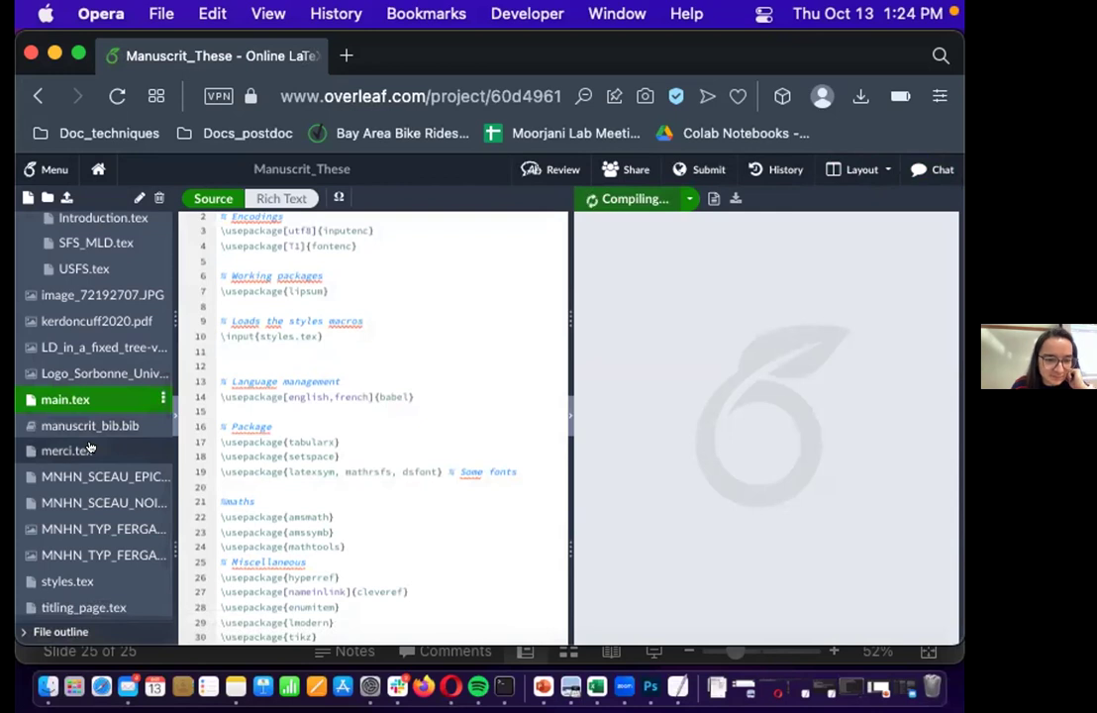
left_click(69, 450)
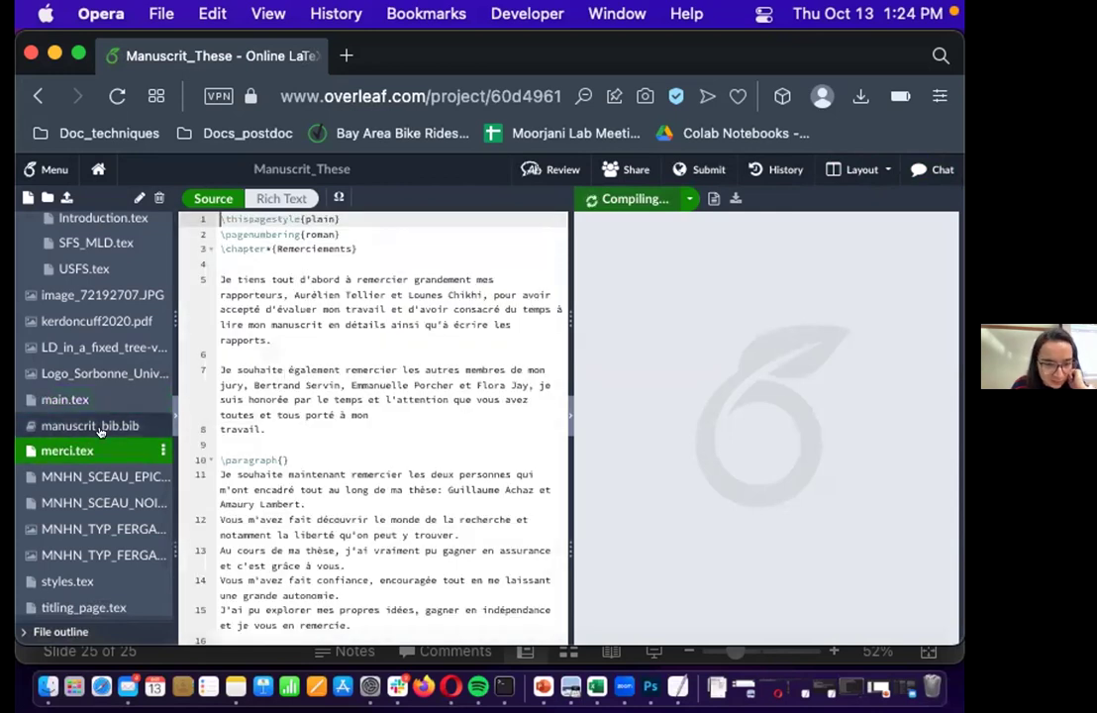
scroll(89, 450, "down", 3)
left_click(67, 536)
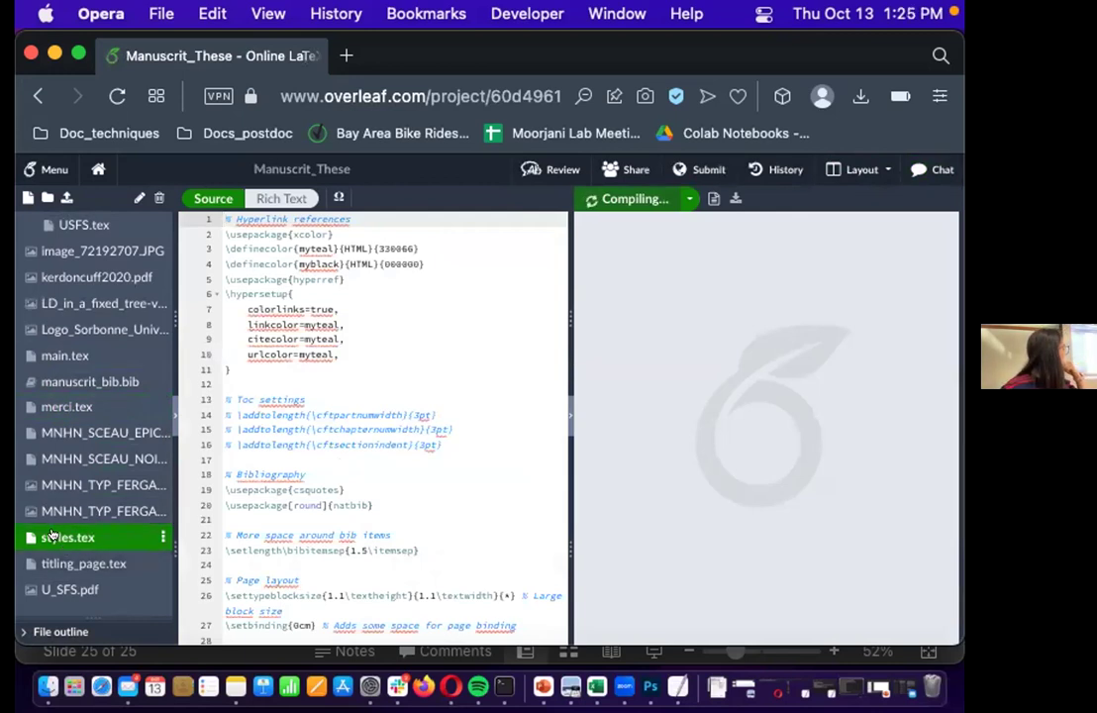
Examine the styles.tex code for bibliography, page layout, printed and online versions, page styles and chapter separation
scroll(422, 409, "down", 5)
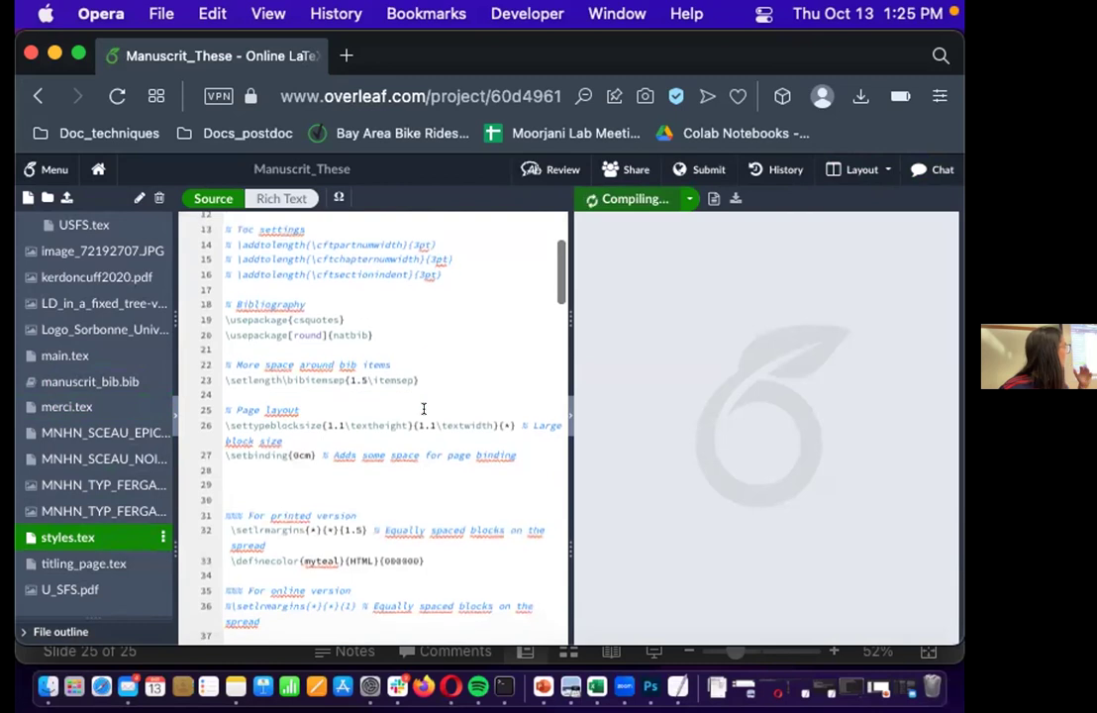
scroll(422, 409, "down", 1)
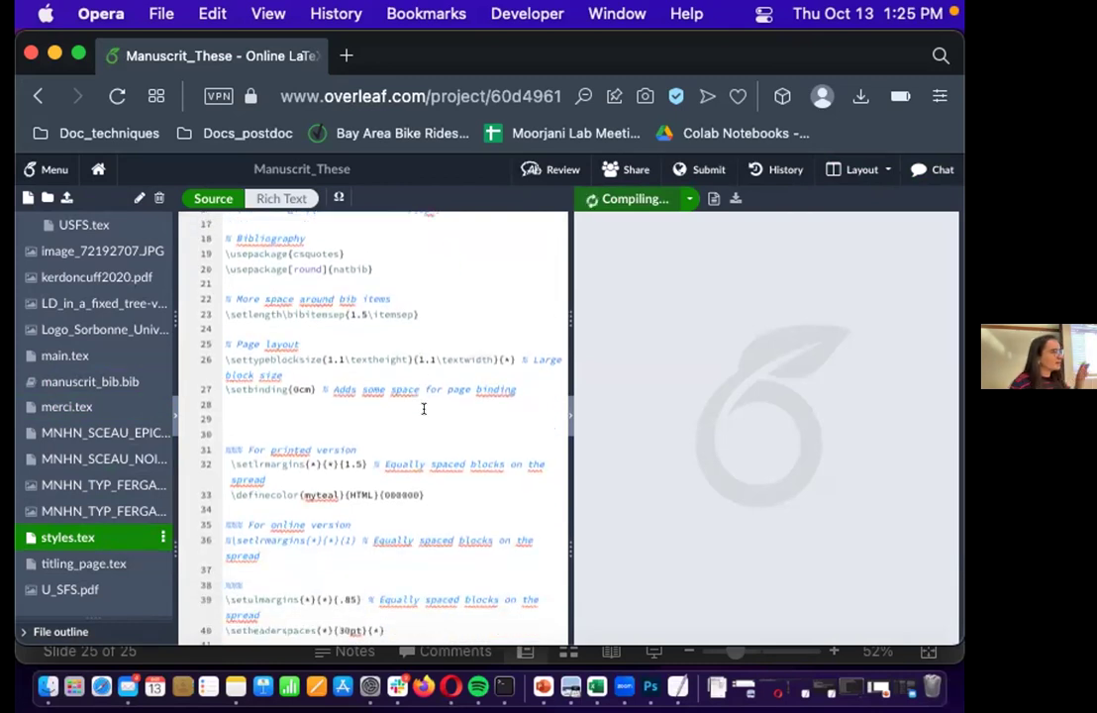
scroll(423, 409, "down", 3)
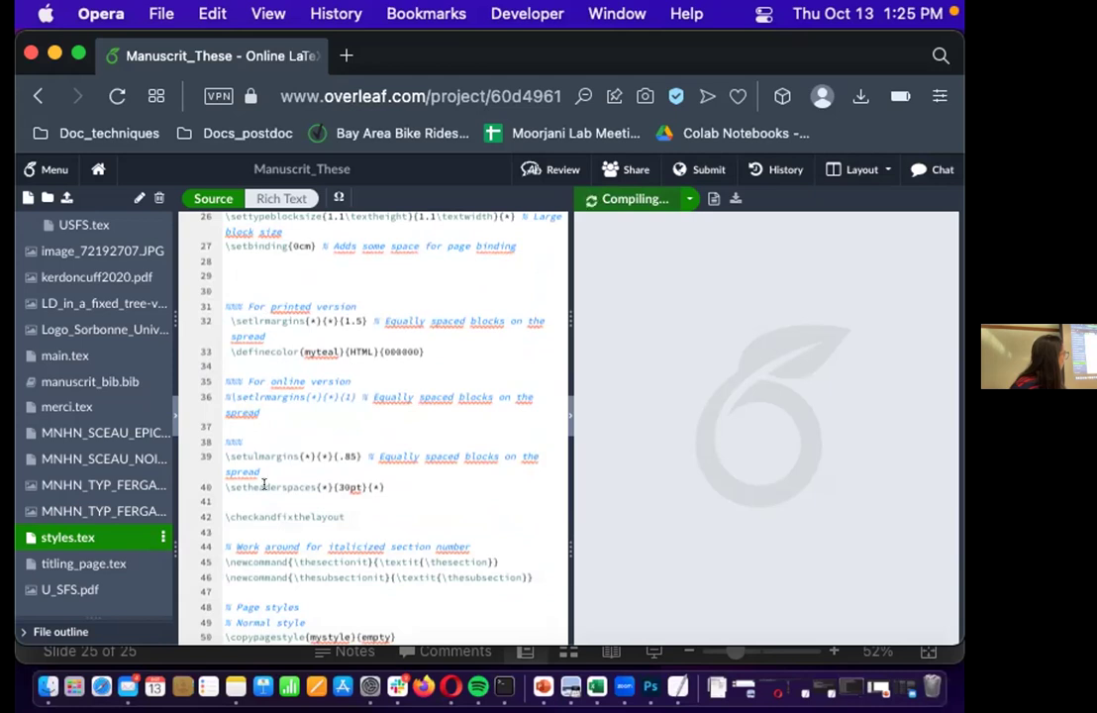
scroll(263, 483, "down", 3)
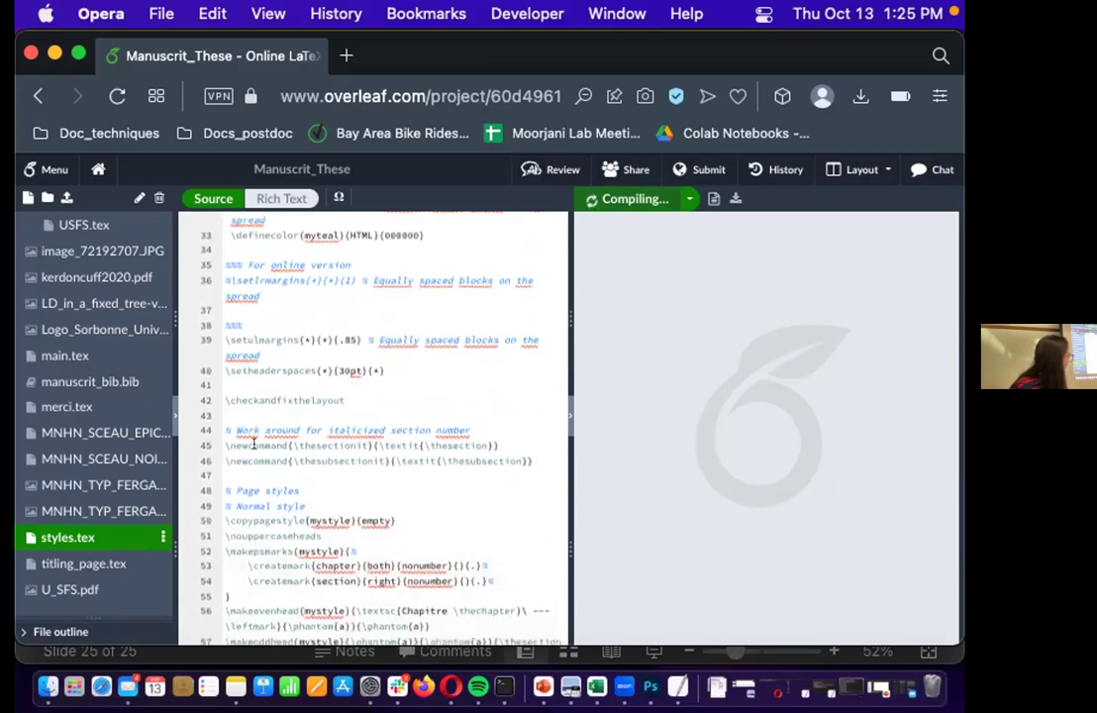
scroll(255, 444, "down", 2)
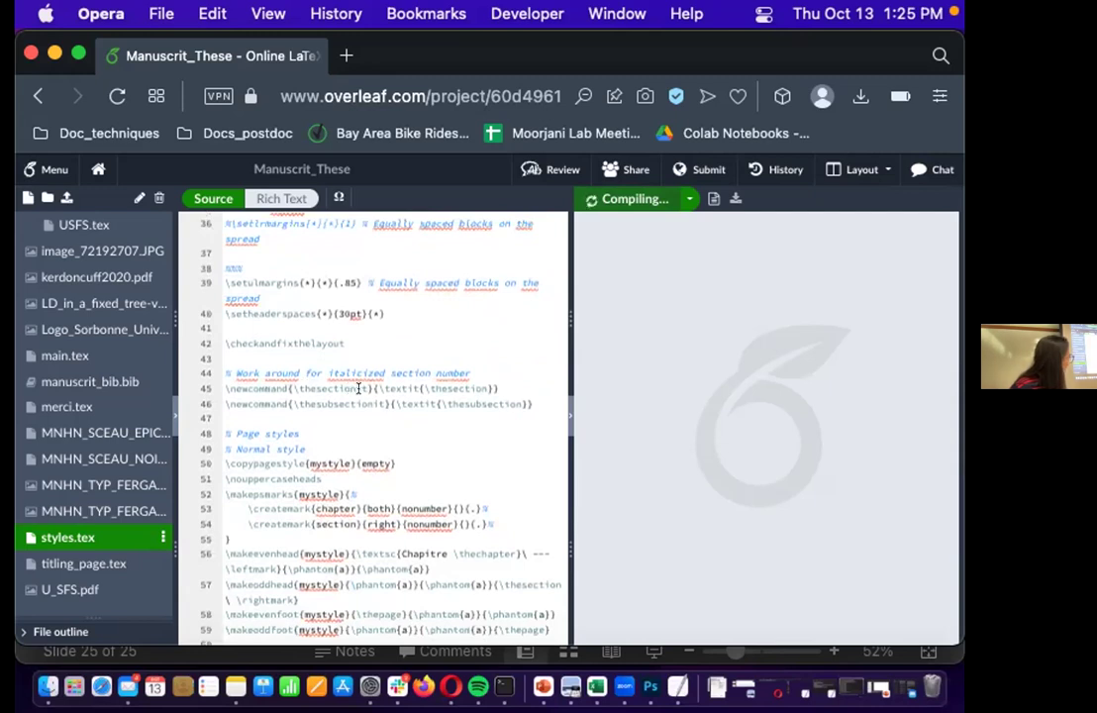
scroll(359, 388, "down", 4)
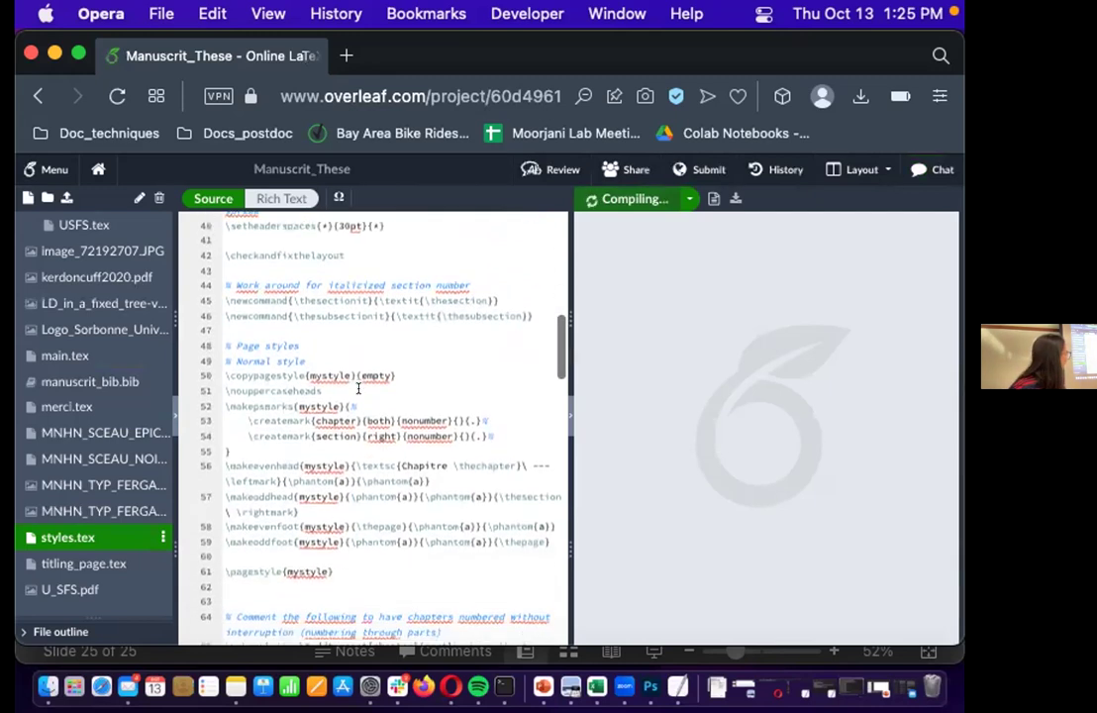
scroll(358, 388, "down", 10)
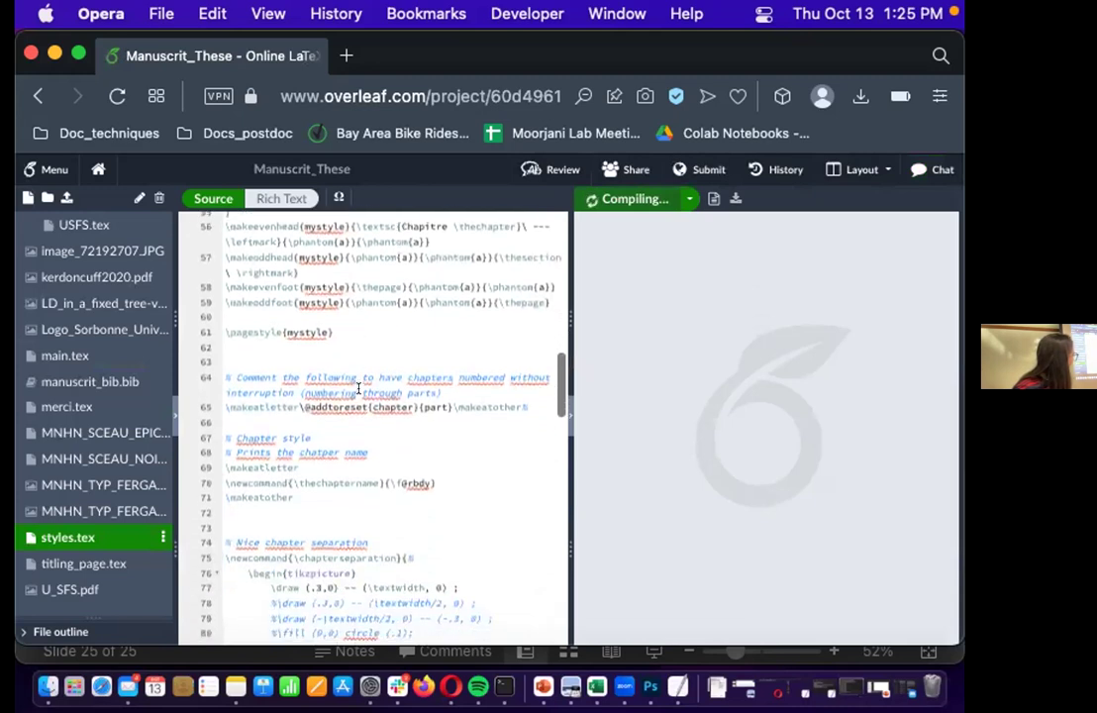
scroll(358, 388, "down", 2)
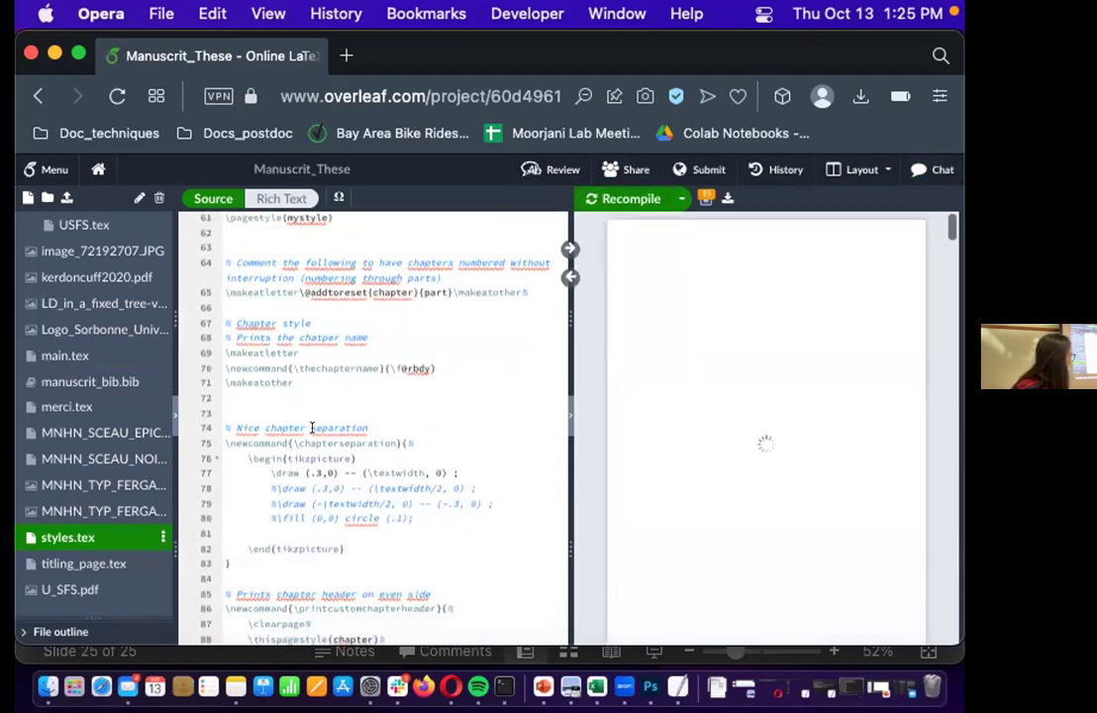
Widen the thesis PDF preview by narrowing the source area and view its title page and Remerciements pages
left_click(557, 447)
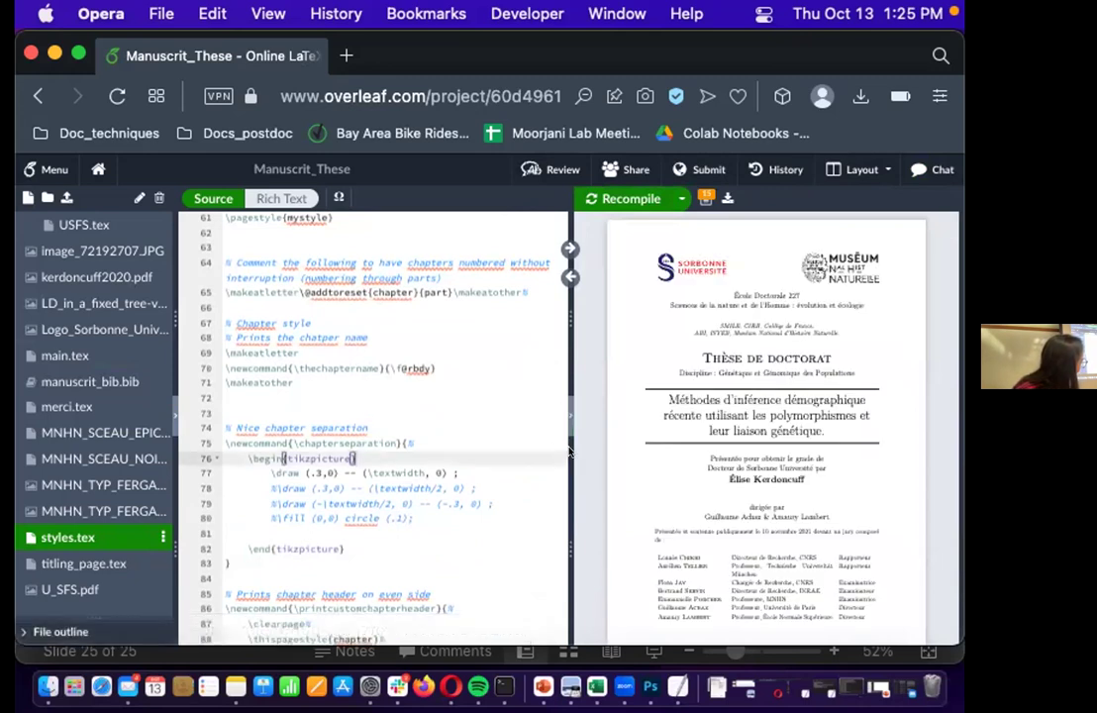
left_click_drag(571, 452, 373, 452)
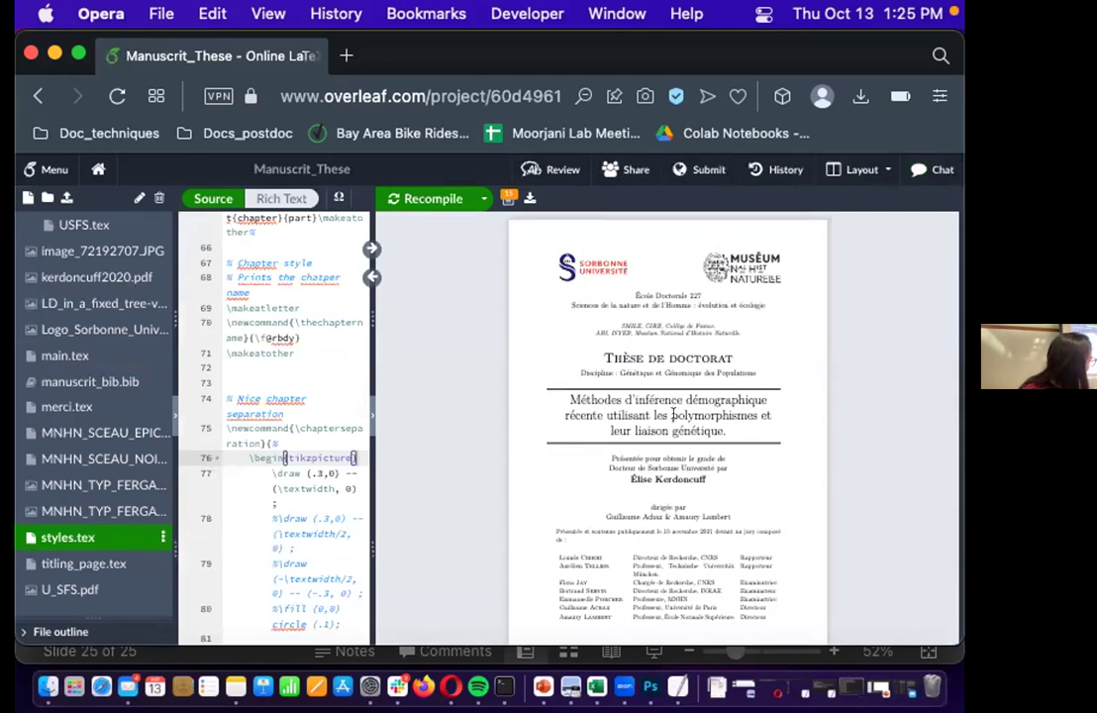
scroll(673, 416, "down", 10)
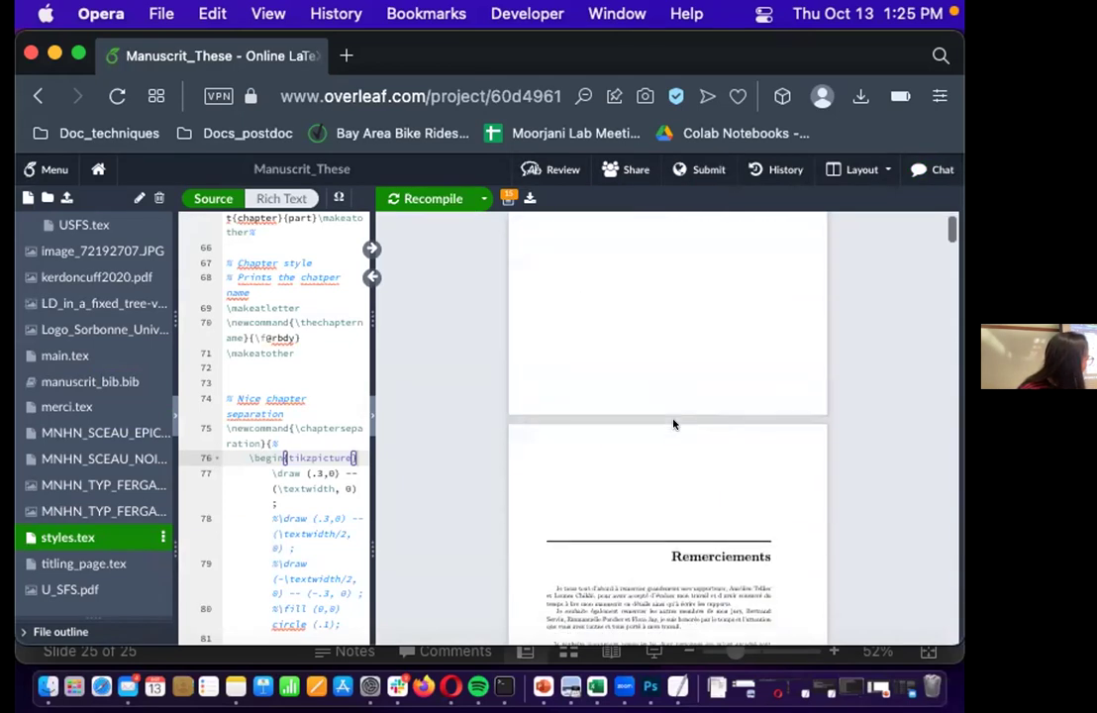
scroll(674, 424, "down", 5)
scroll(646, 489, "up", 2)
scroll(654, 388, "down", 15)
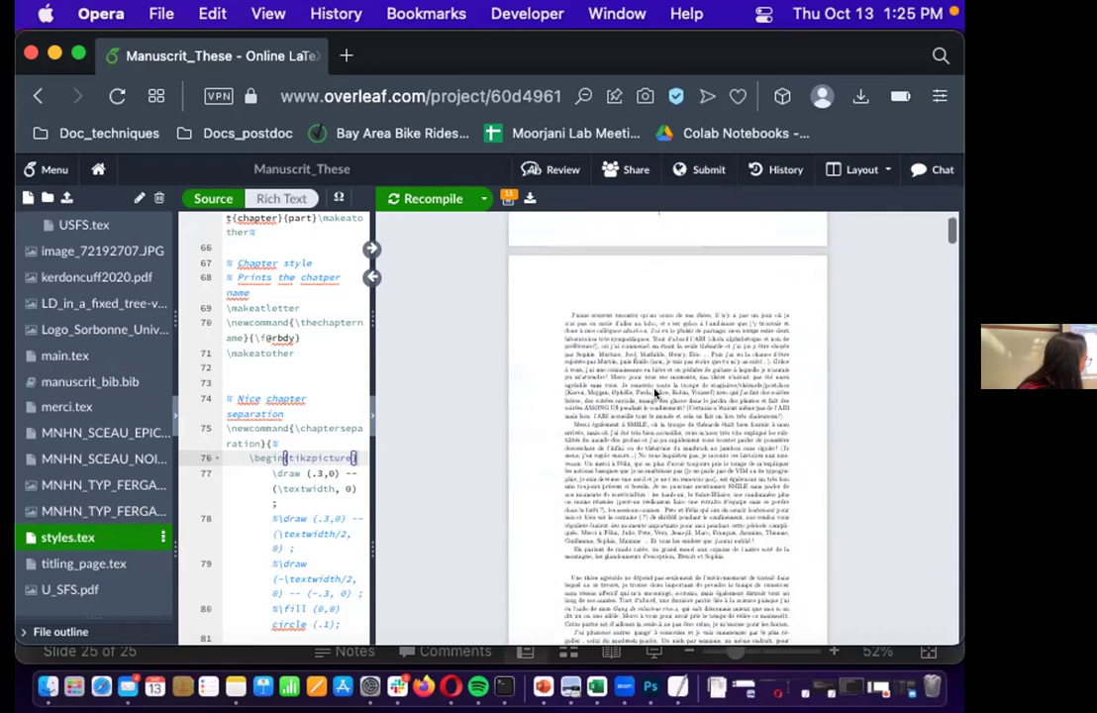
Examine the thesis PDF from the Résumé through the Table des matières to the Chapter 1 Introduction page
scroll(654, 393, "down", 8)
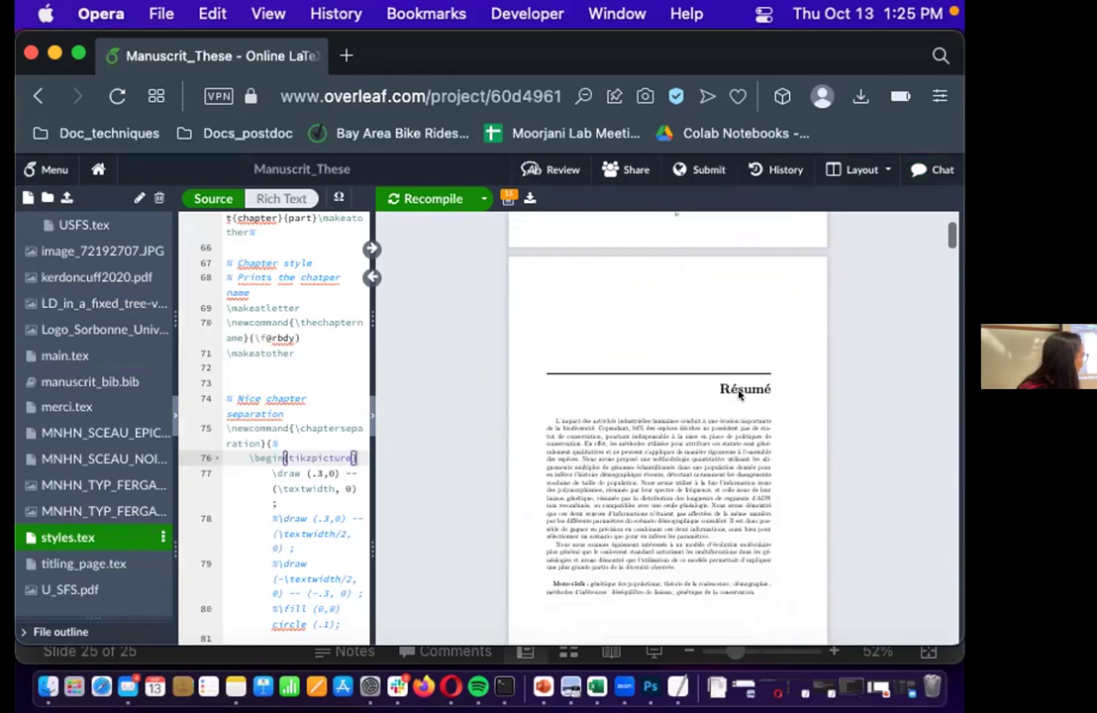
scroll(743, 376, "down", 2)
scroll(765, 315, "down", 10)
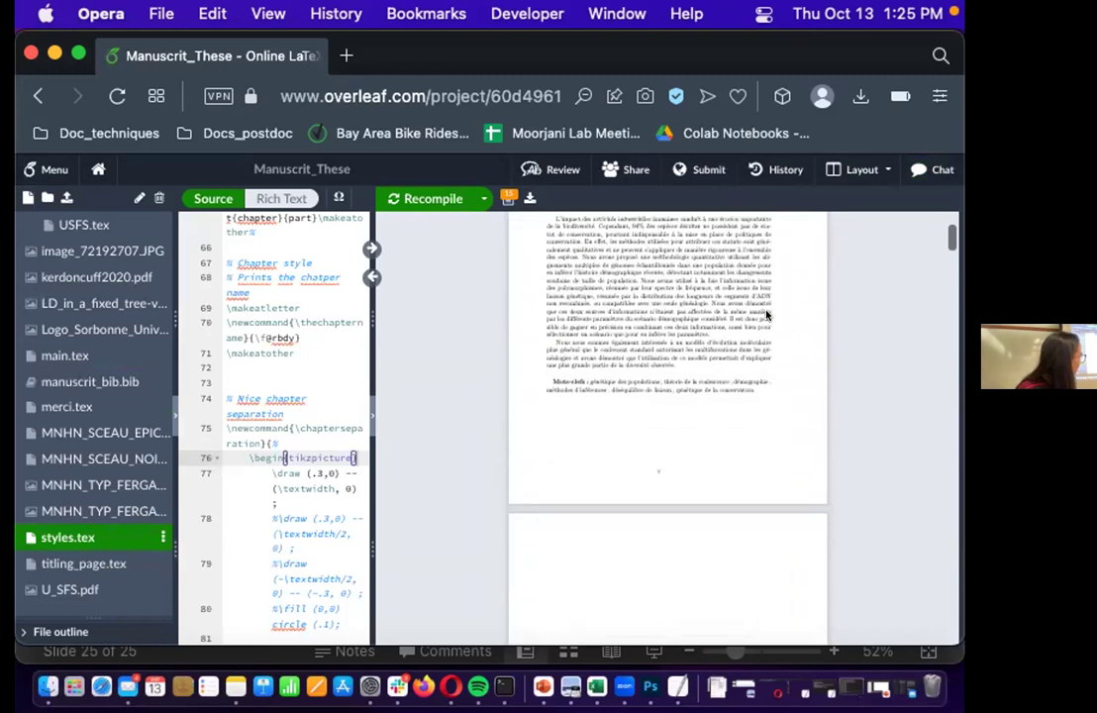
scroll(766, 314, "down", 2)
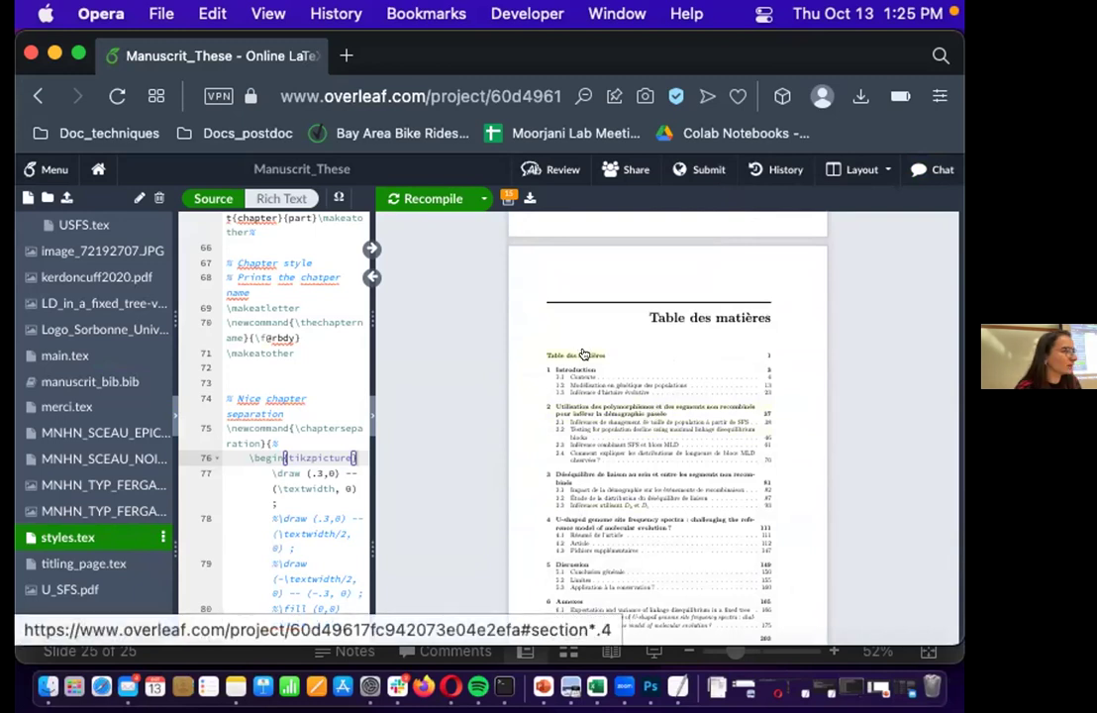
scroll(582, 355, "down", 1)
scroll(582, 354, "down", 8)
scroll(582, 353, "down", 5)
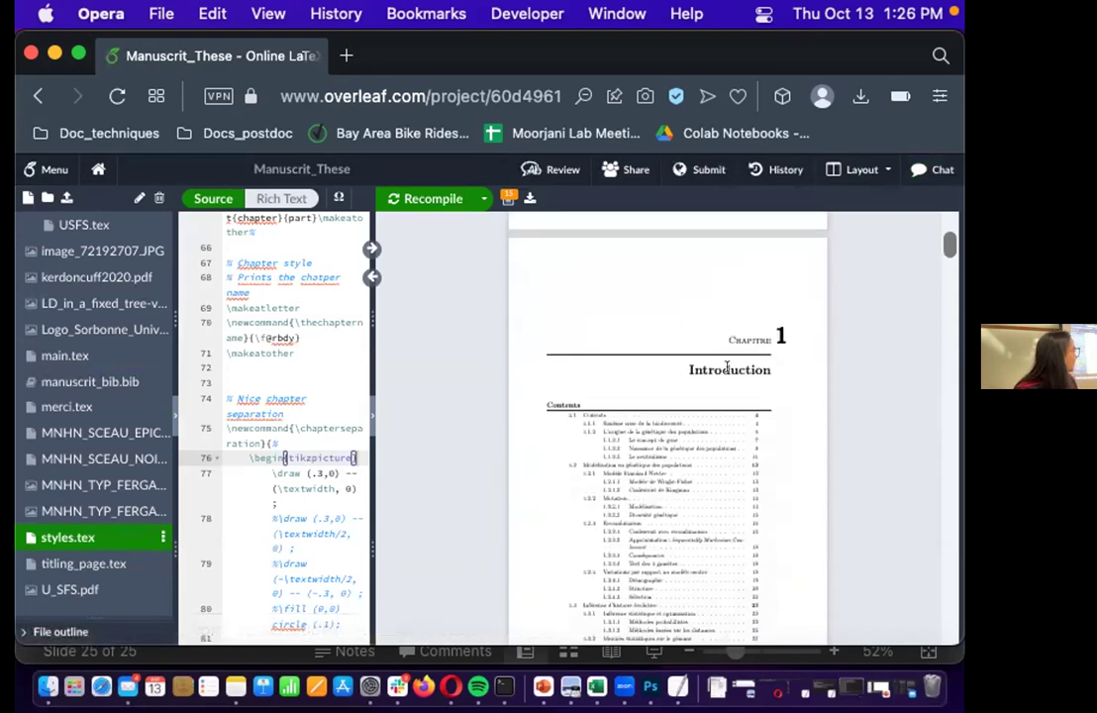
Examine the thesis PDF from the Chapter 1 Introduction contents through the figures and formulas to the Chapter 2 Matériel et méthode pages
scroll(779, 319, "down", 10)
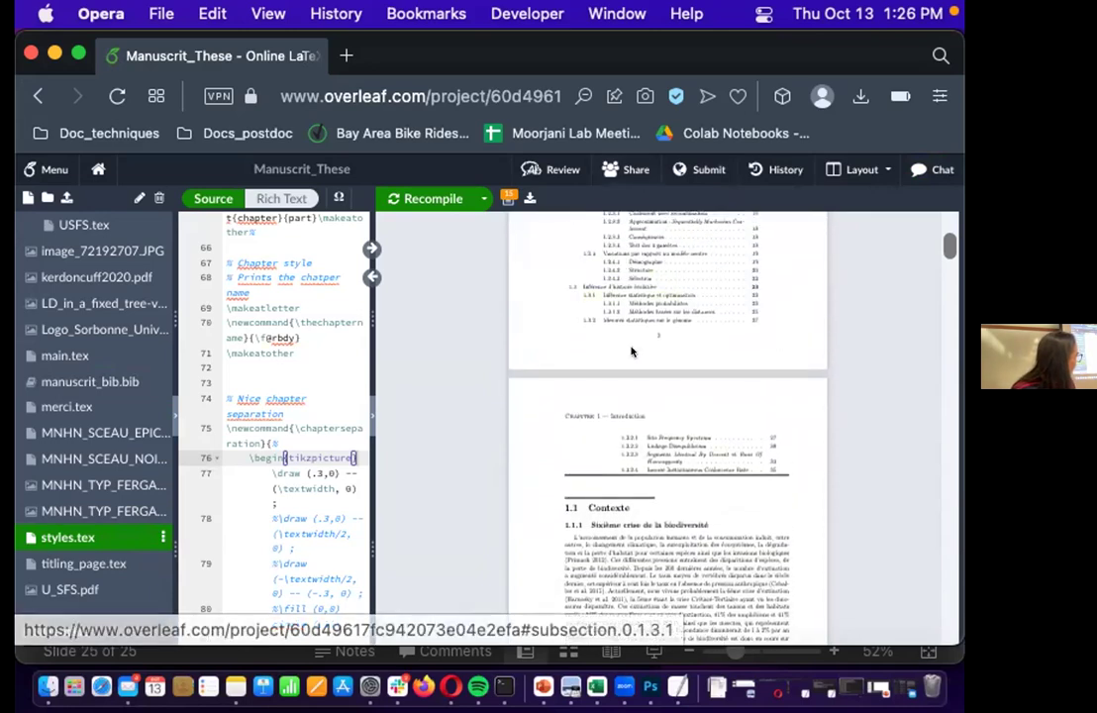
scroll(633, 356, "down", 3)
scroll(633, 368, "down", 15)
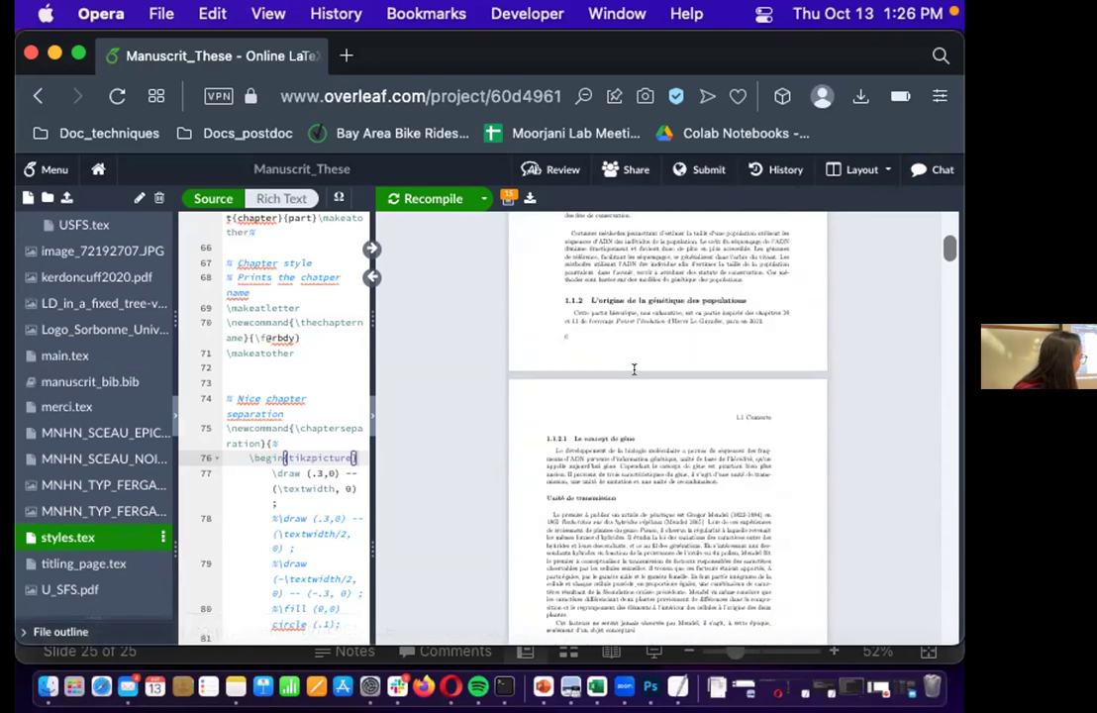
scroll(635, 374, "down", 15)
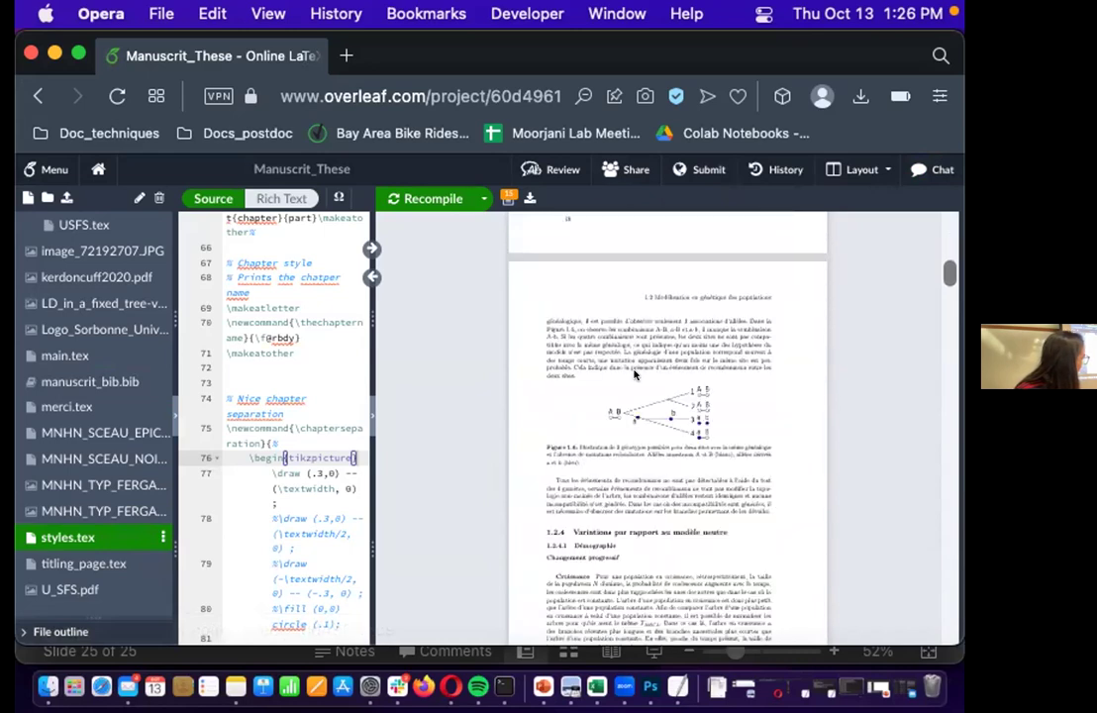
scroll(635, 375, "down", 4)
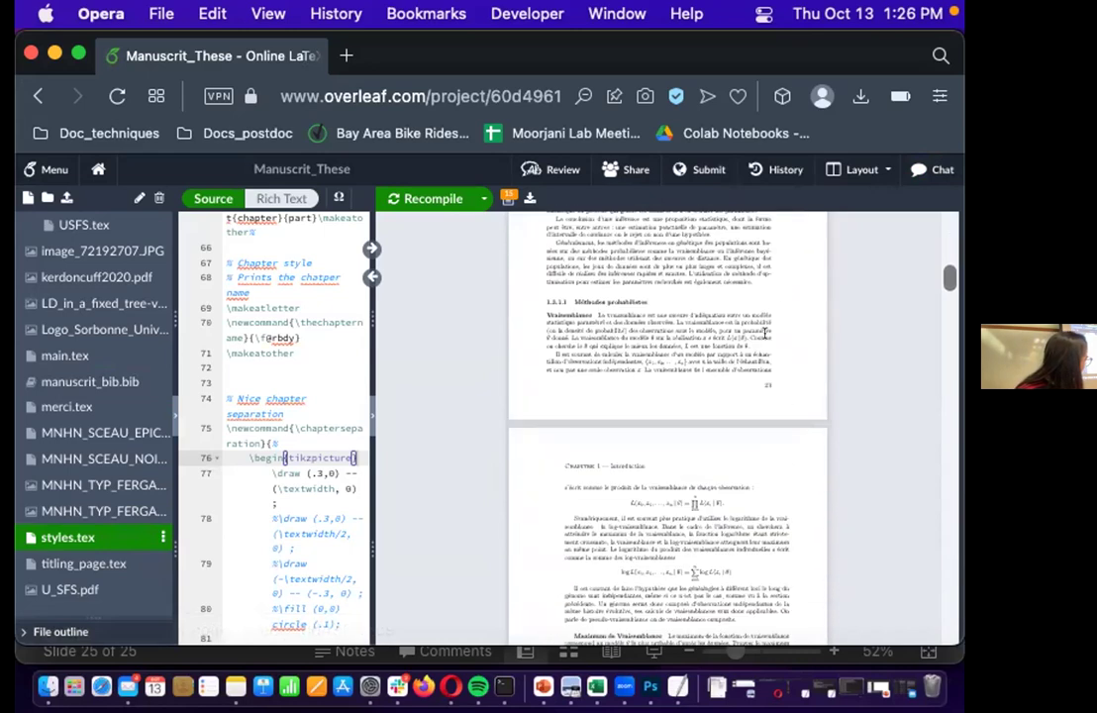
scroll(857, 321, "down", 20)
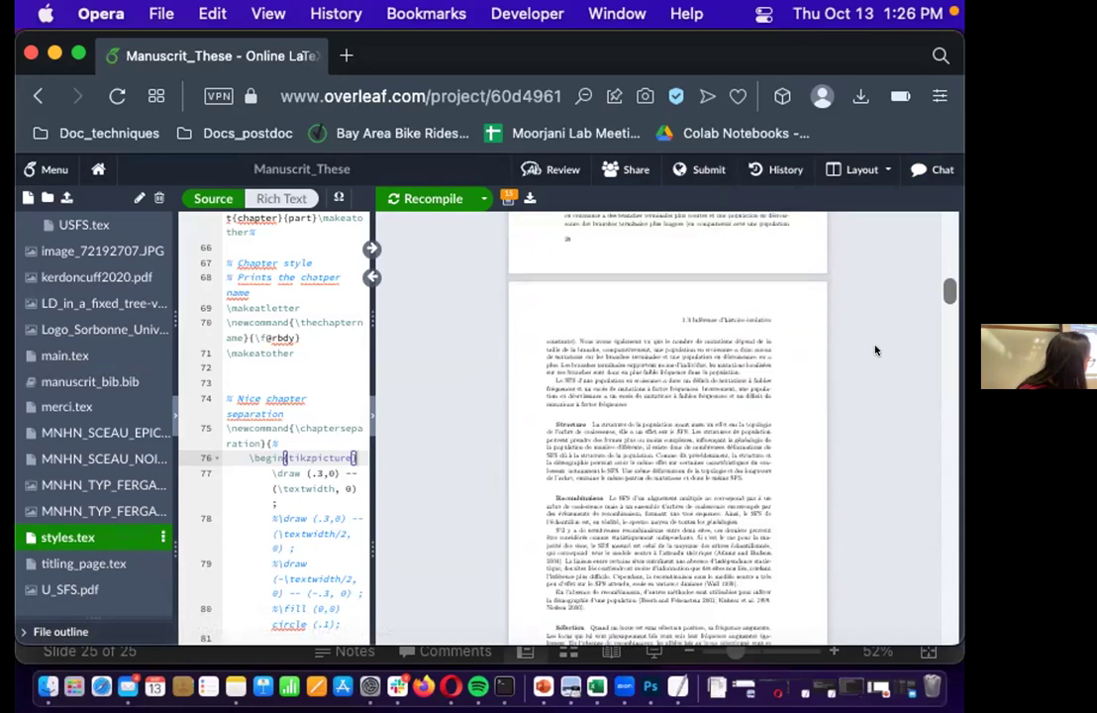
scroll(875, 350, "down", 20)
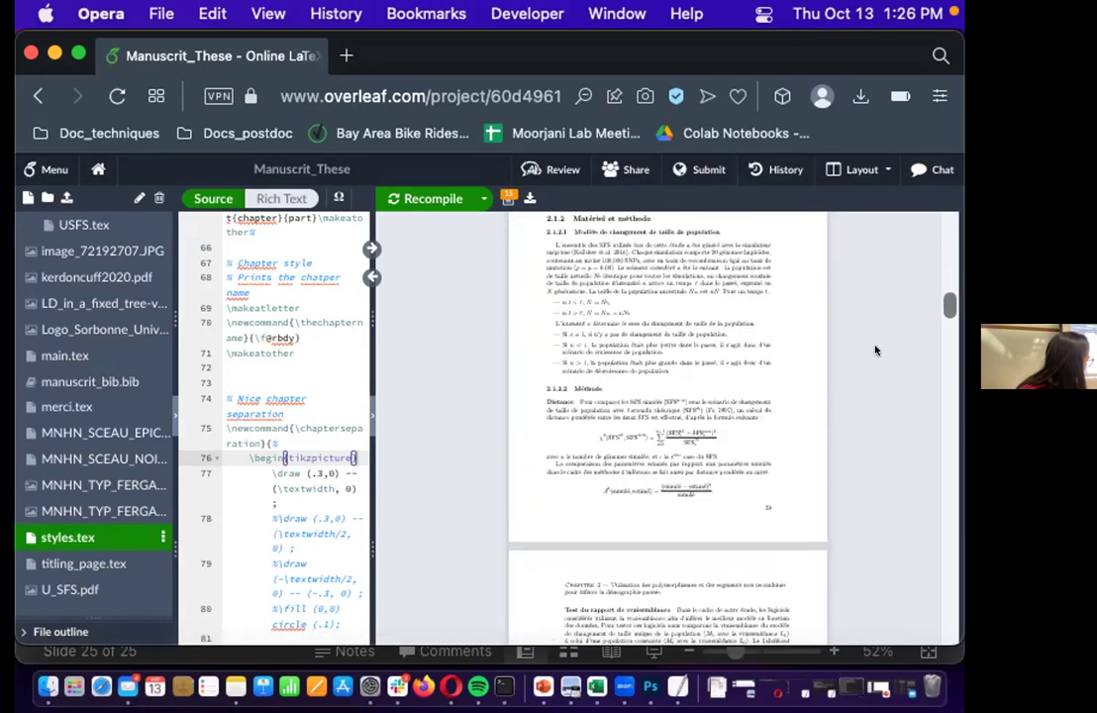
scroll(875, 349, "down", 15)
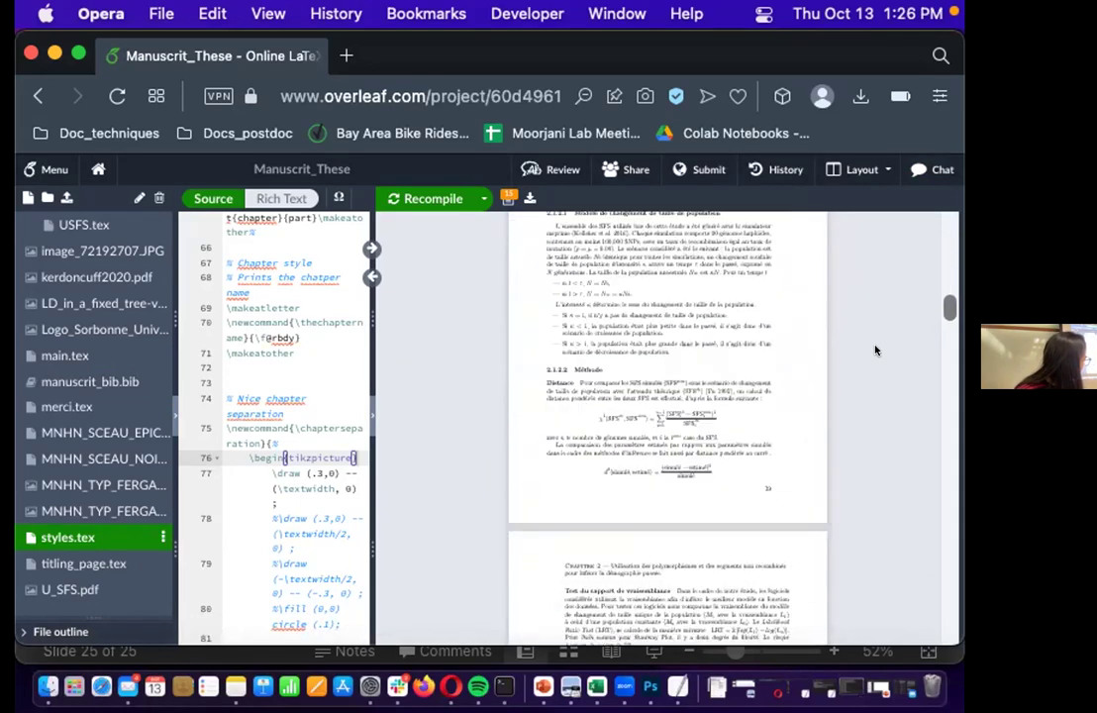
scroll(876, 350, "down", 15)
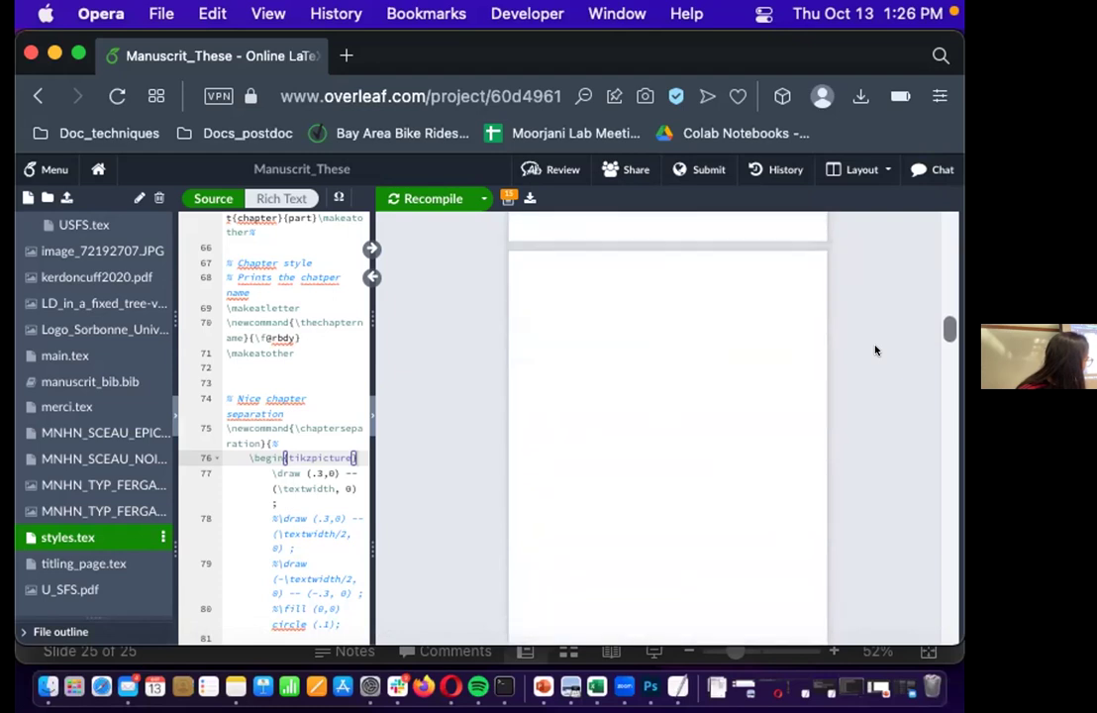
View the Theoretical Population Biology article embedded in Chapter 2 of the thesis PDF, from its first page through its figures
scroll(689, 488, "up", 4)
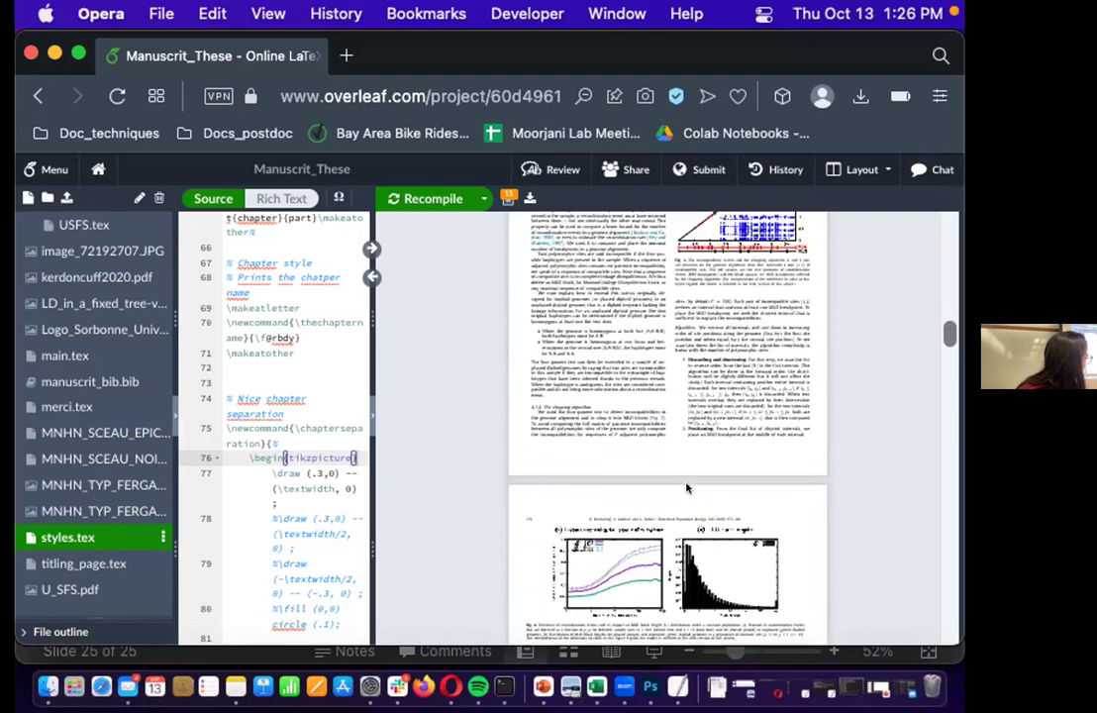
scroll(598, 409, "up", 15)
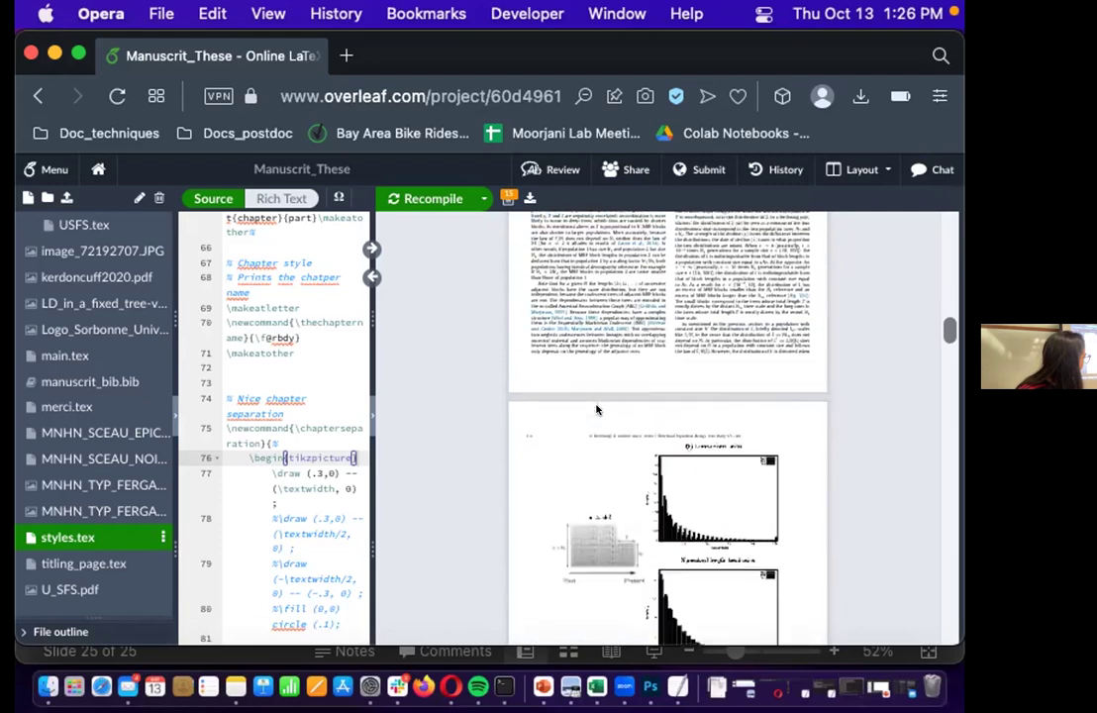
scroll(597, 404, "up", 5)
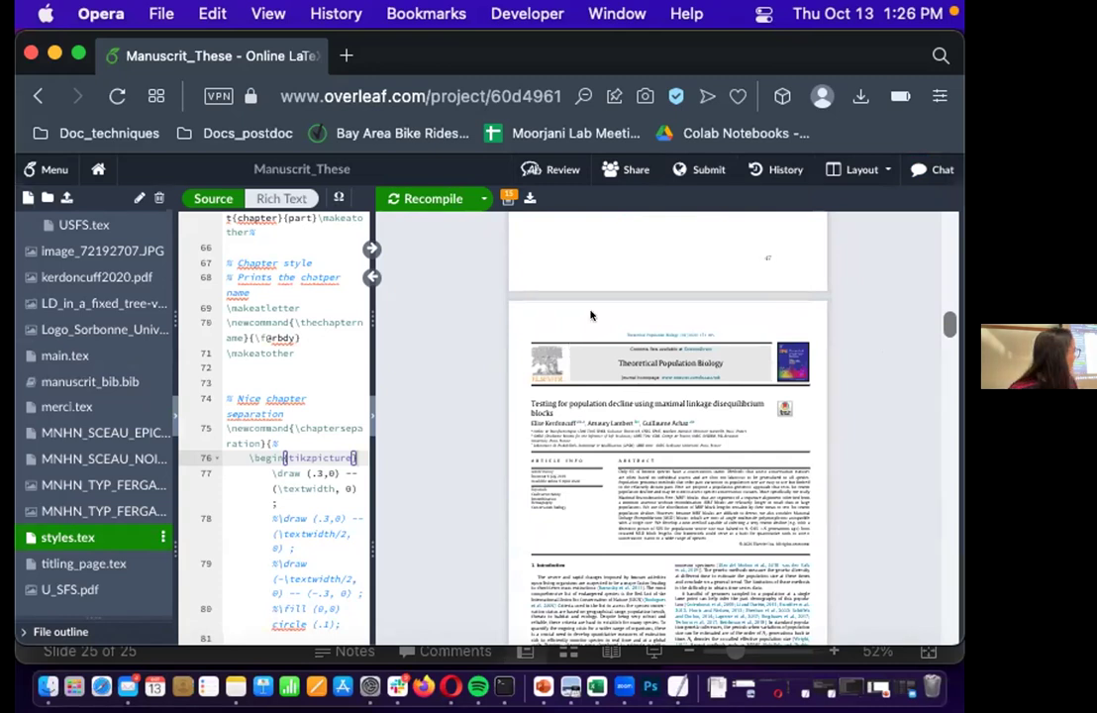
scroll(585, 297, "down", 5)
scroll(592, 278, "down", 5)
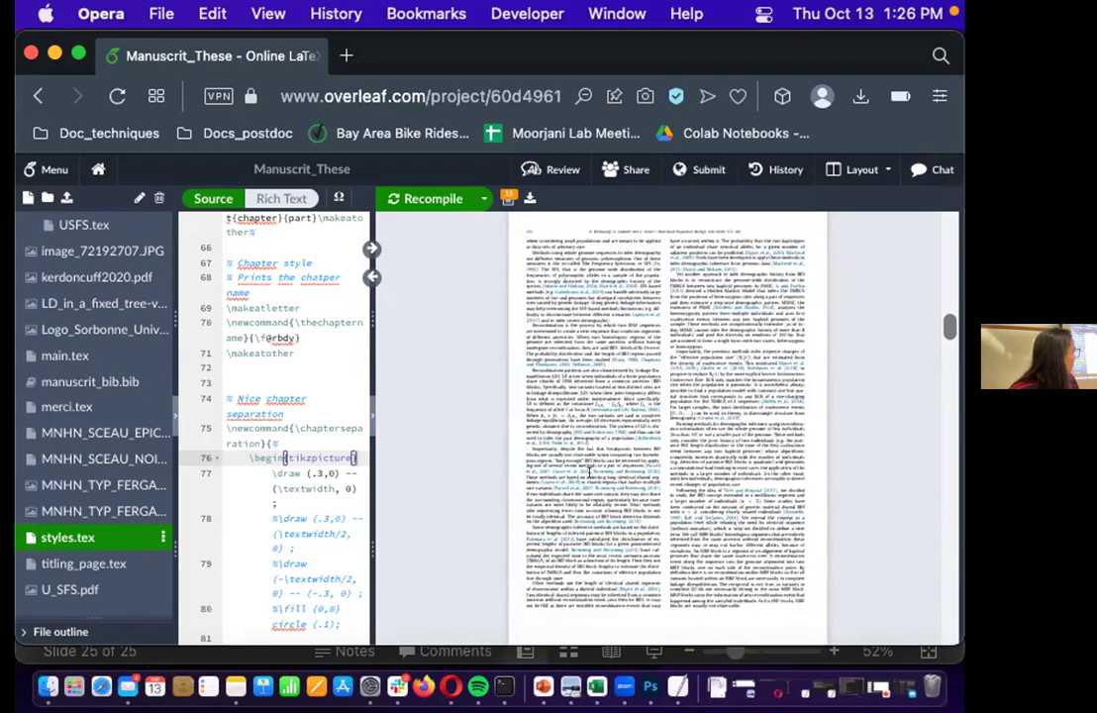
scroll(590, 466, "down", 15)
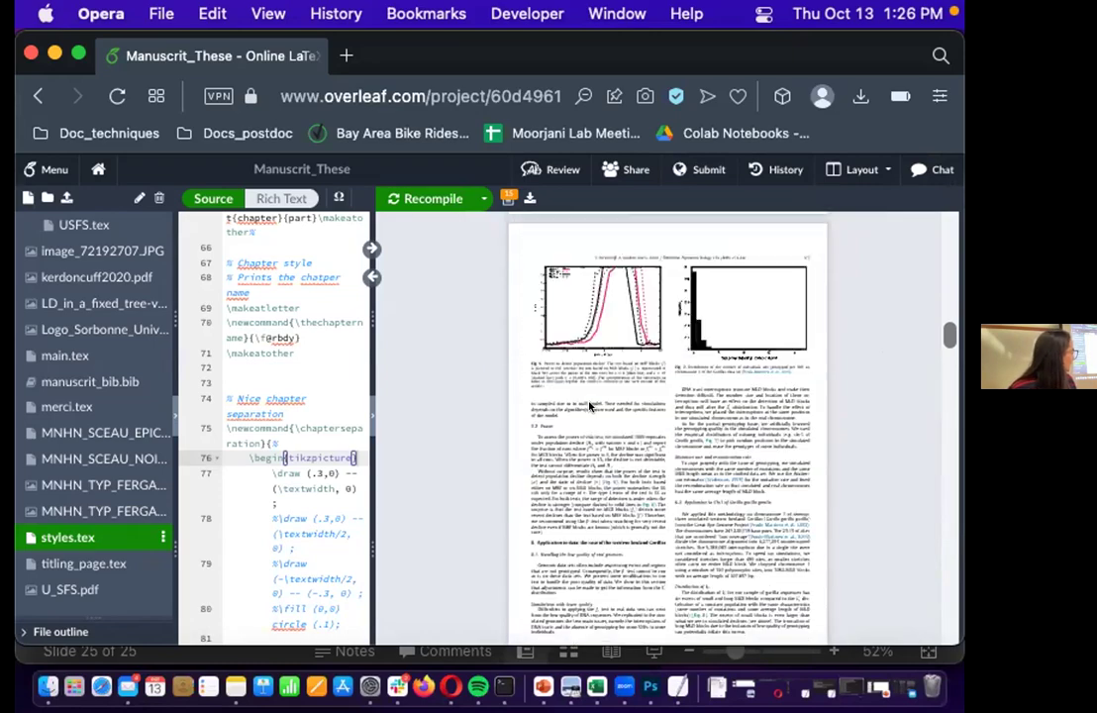
View the Chapter 2 pages after the embedded article, from section 2.3 Inférence combinant SFS et blocs MLD to section 2.4.3 Résultats
scroll(590, 372, "down", 2)
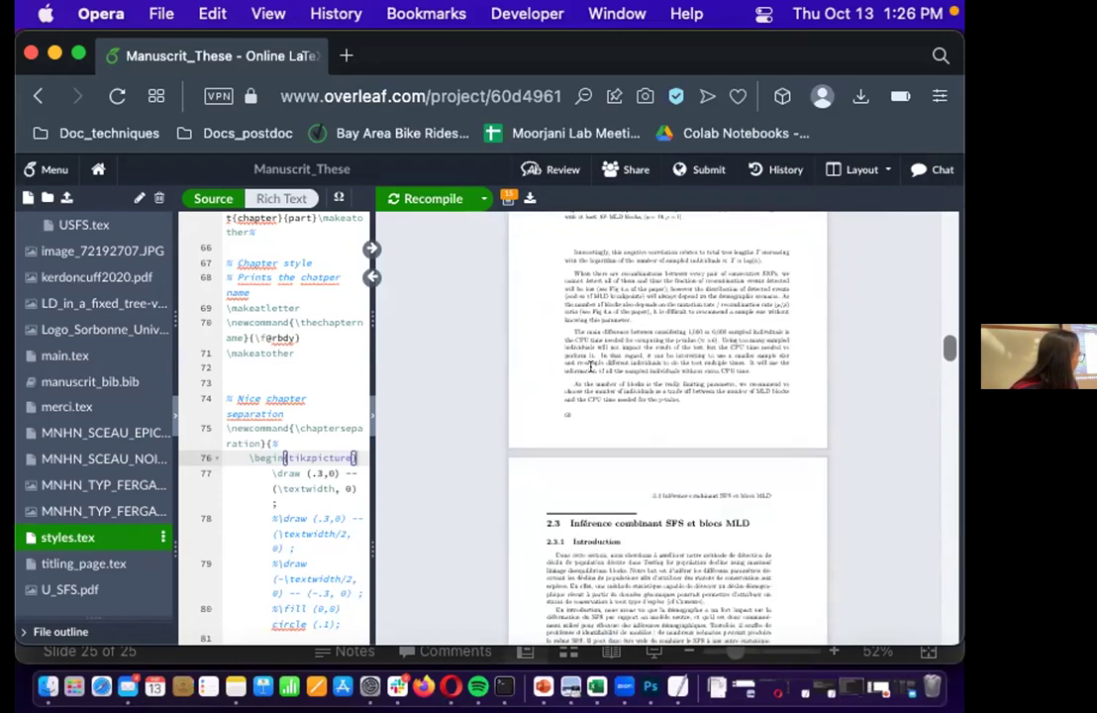
scroll(592, 367, "down", 10)
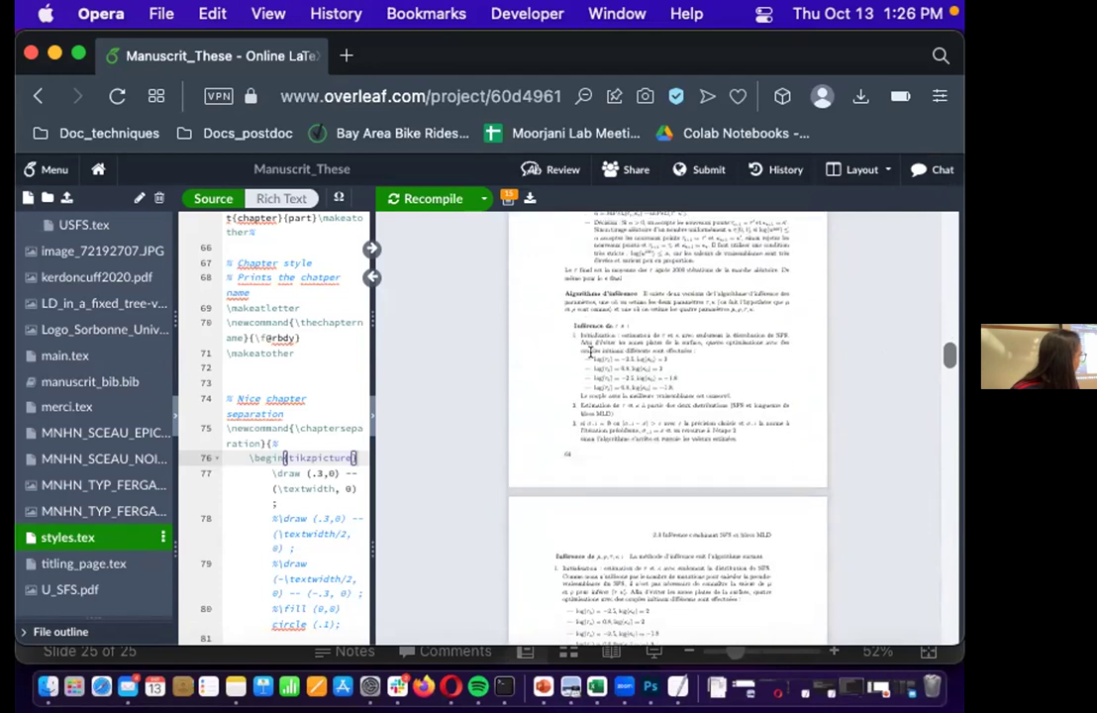
scroll(653, 377, "down", 5)
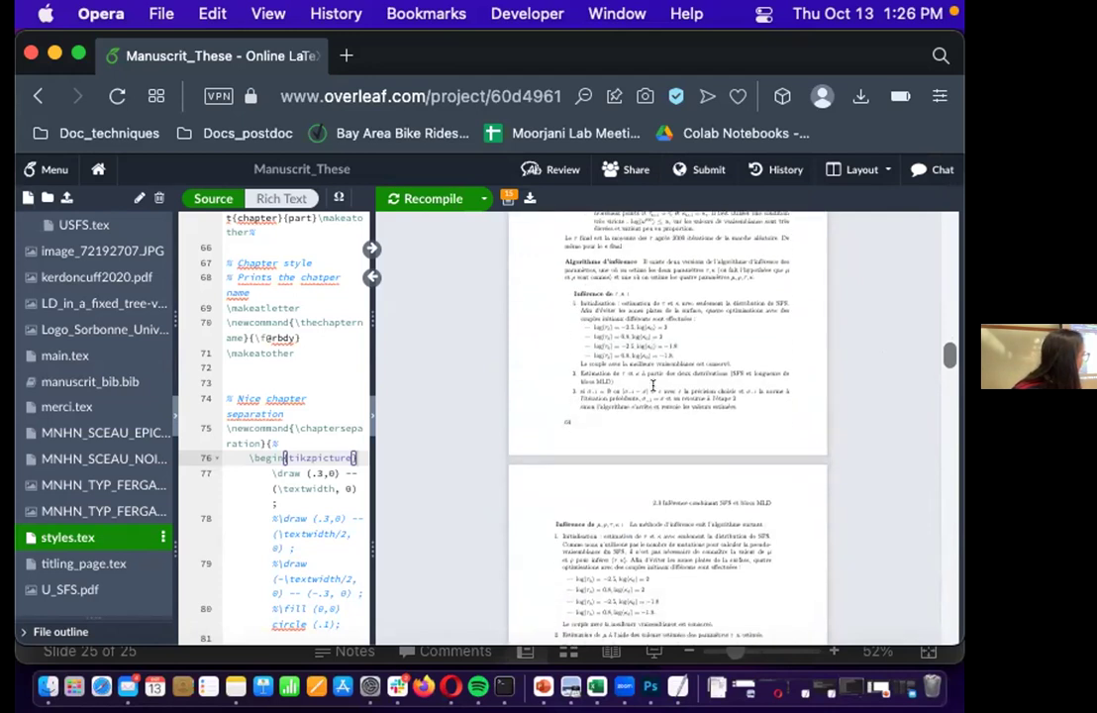
scroll(652, 391, "down", 12)
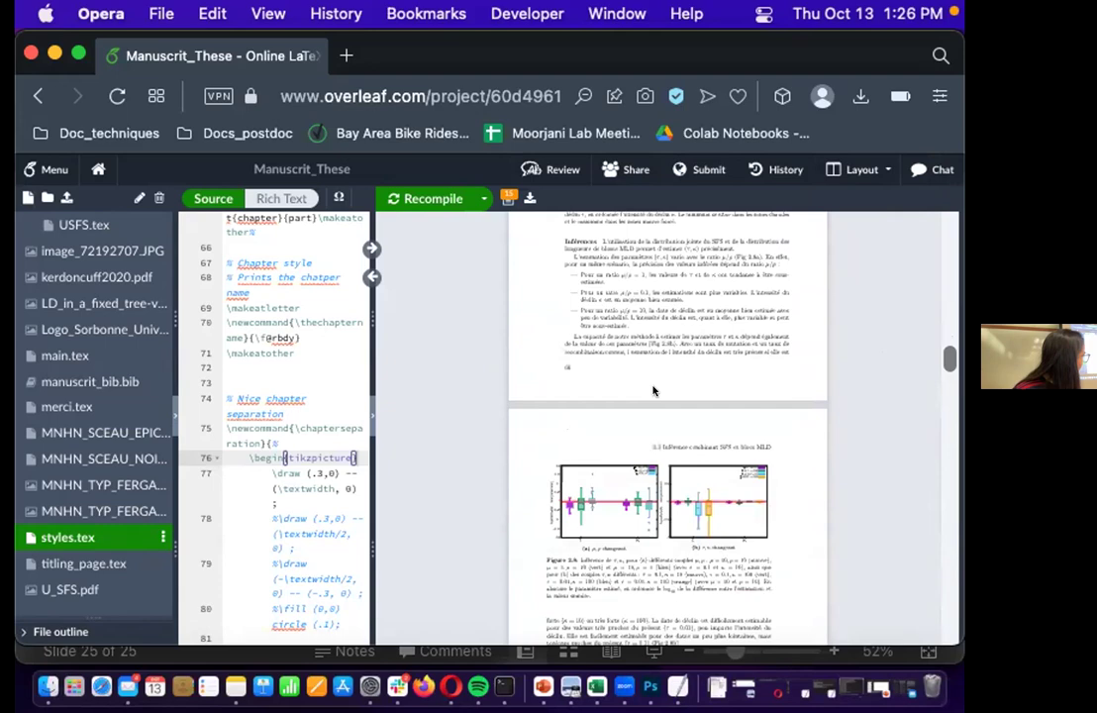
scroll(652, 391, "down", 10)
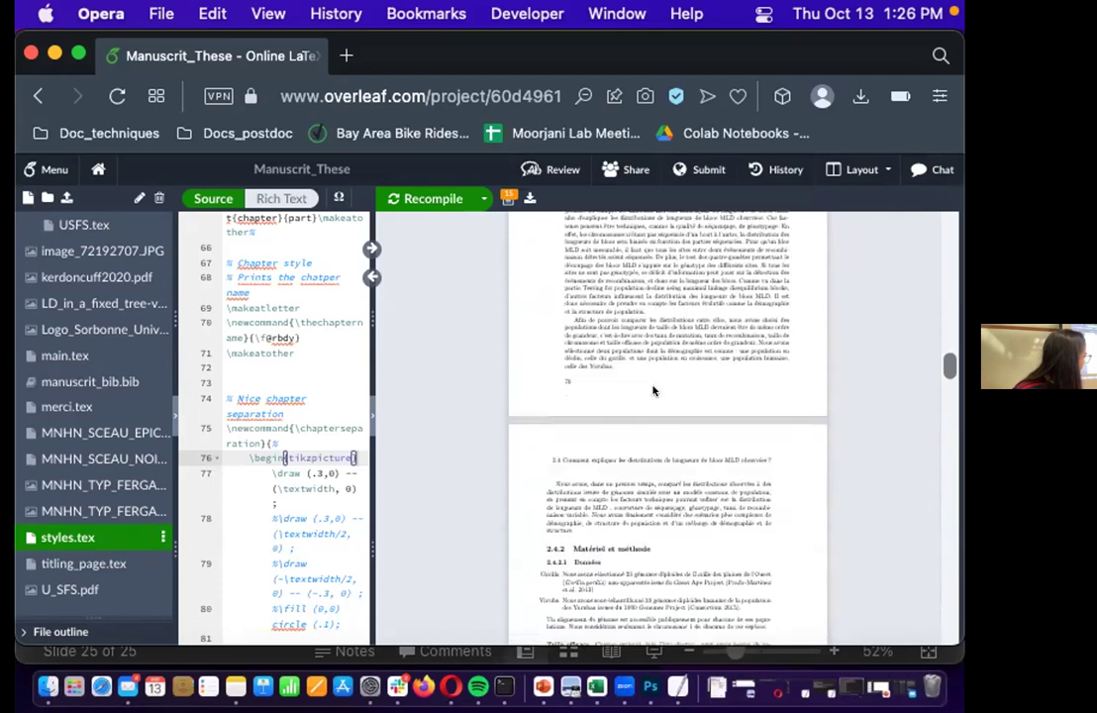
scroll(653, 392, "down", 8)
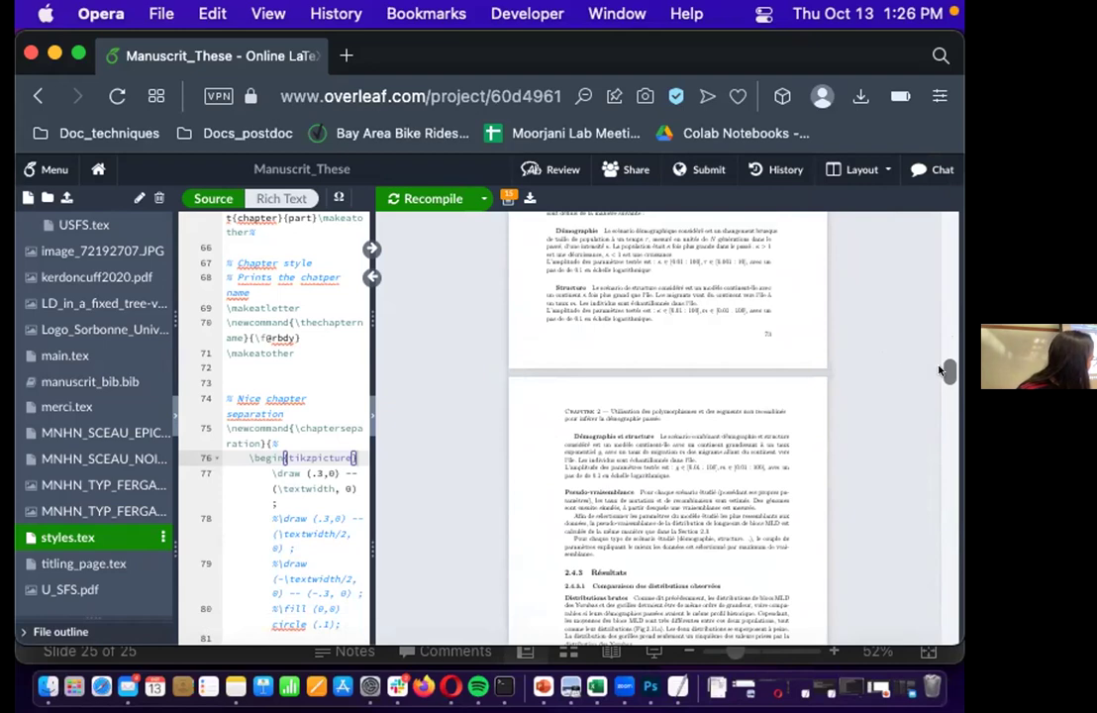
Jump ahead in the thesis PDF to the Chapter 5 Discussion and view section 5.3.2 Précision de l'information
left_click_drag(949, 369, 912, 527)
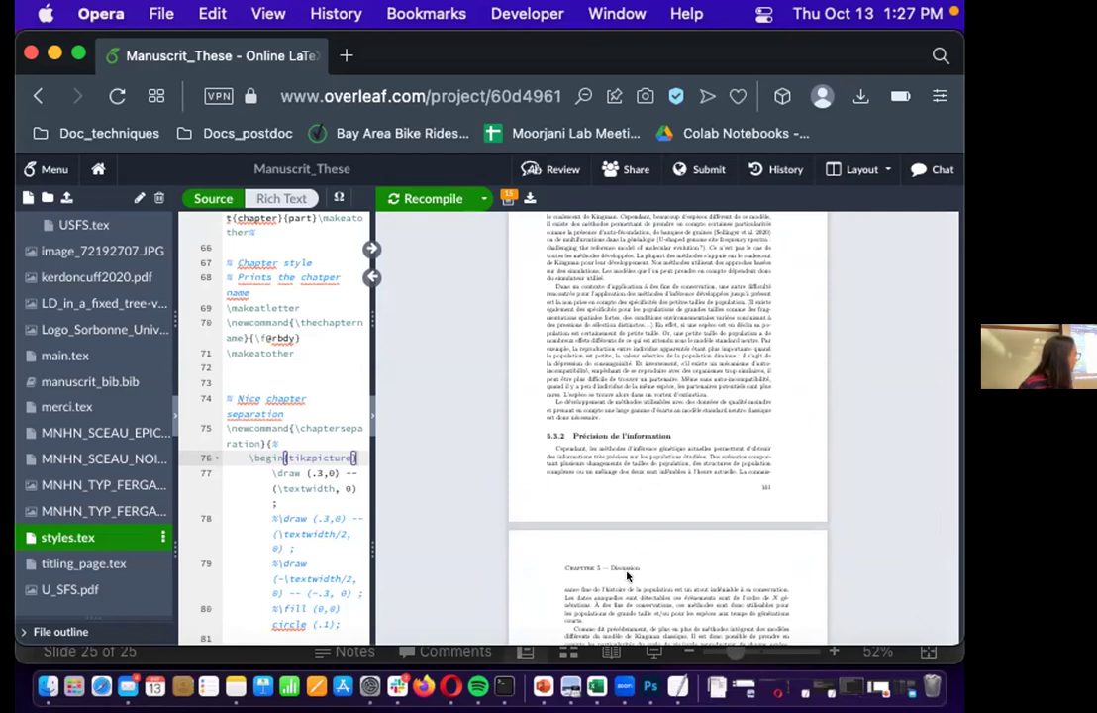
scroll(575, 562, "down", 2)
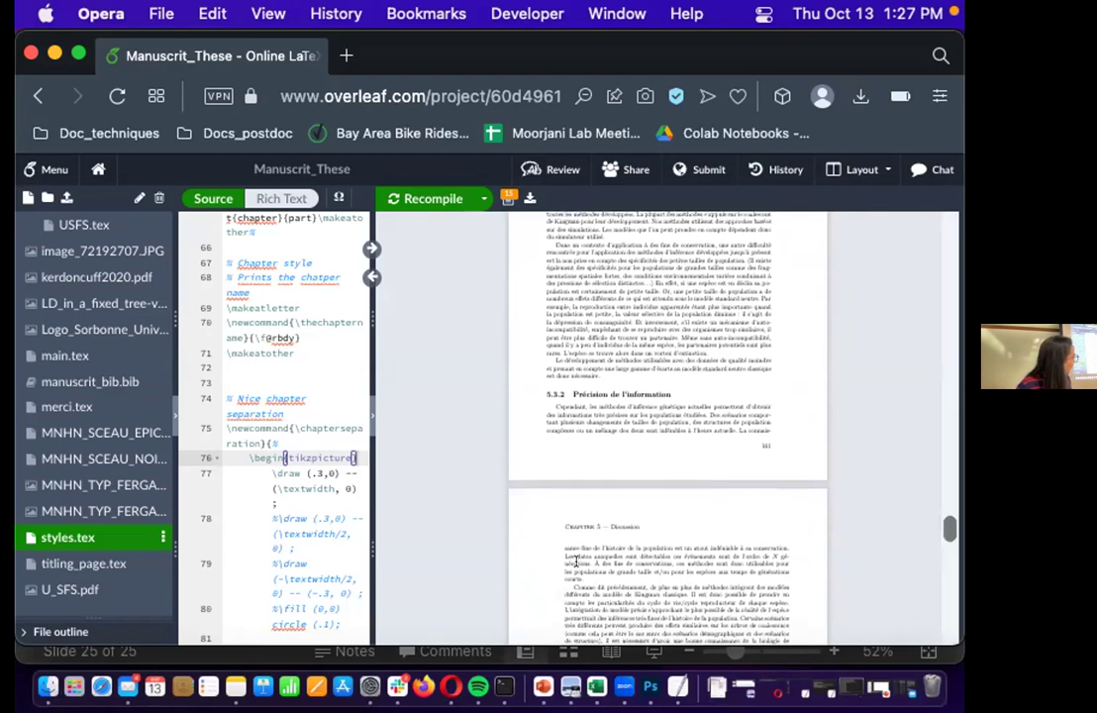
scroll(576, 562, "down", 2)
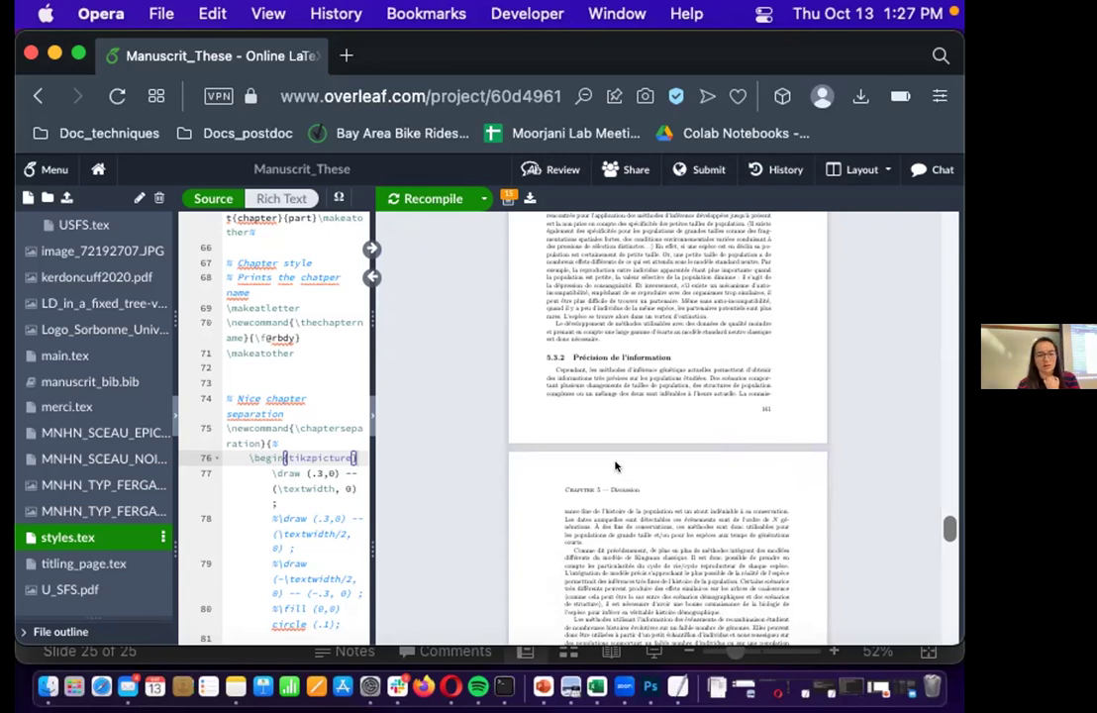
scroll(616, 465, "up", 1)
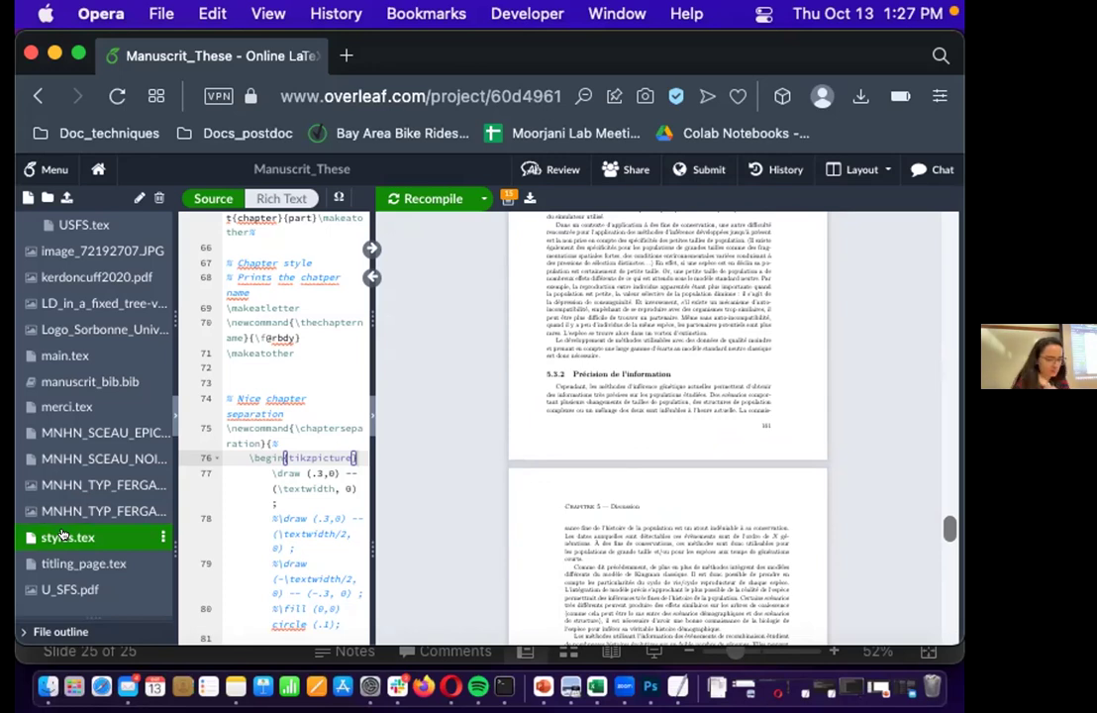
Widen the source area and examine the styles.tex code for chapter headers, chapter and section styles, captions, math packages and bibliography
left_click_drag(372, 443, 744, 445)
scroll(476, 429, "down", 4)
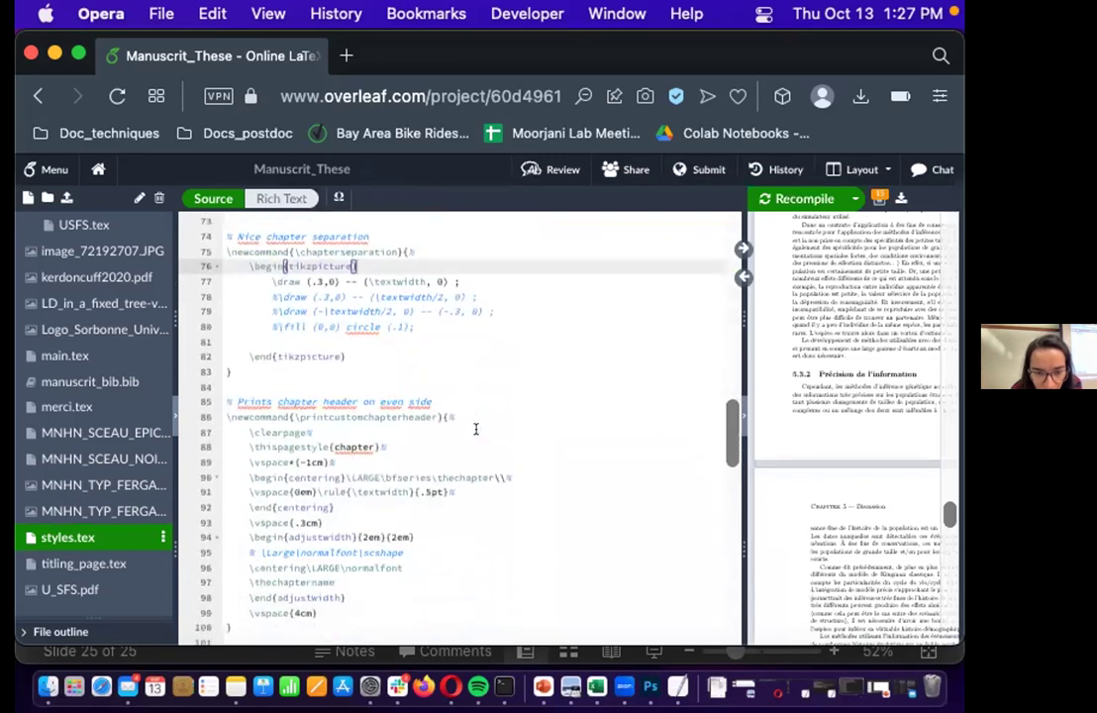
scroll(475, 429, "down", 10)
scroll(475, 429, "down", 1)
scroll(475, 429, "up", 5)
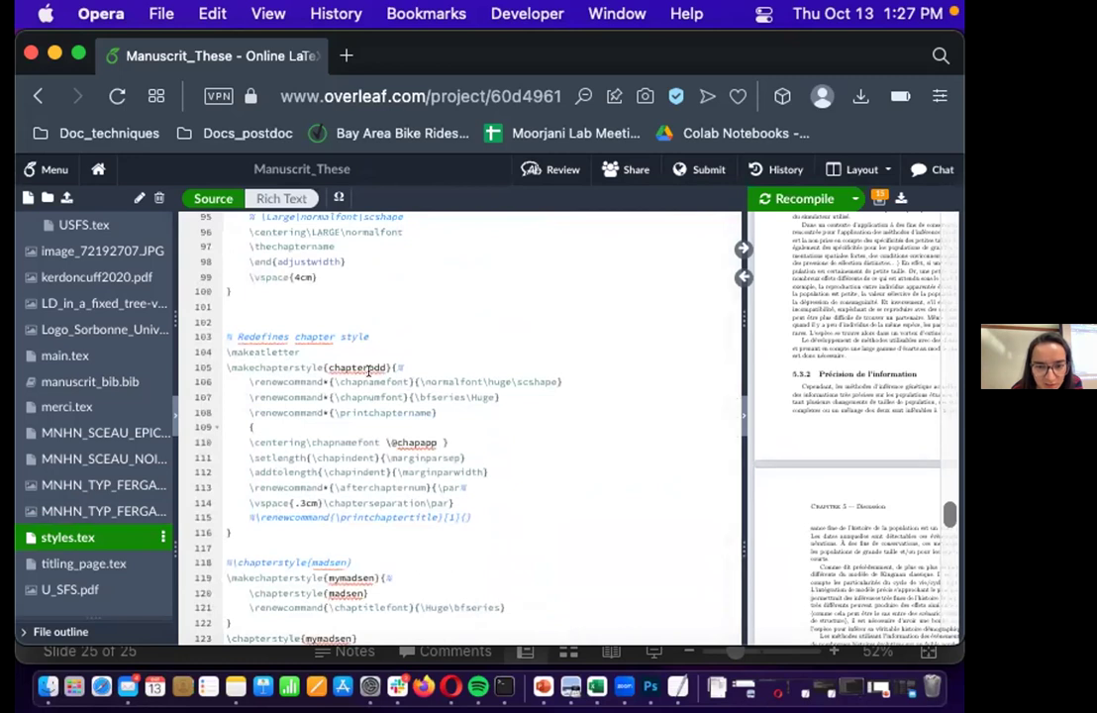
scroll(370, 369, "up", 7)
scroll(376, 332, "down", 11)
scroll(376, 332, "down", 12)
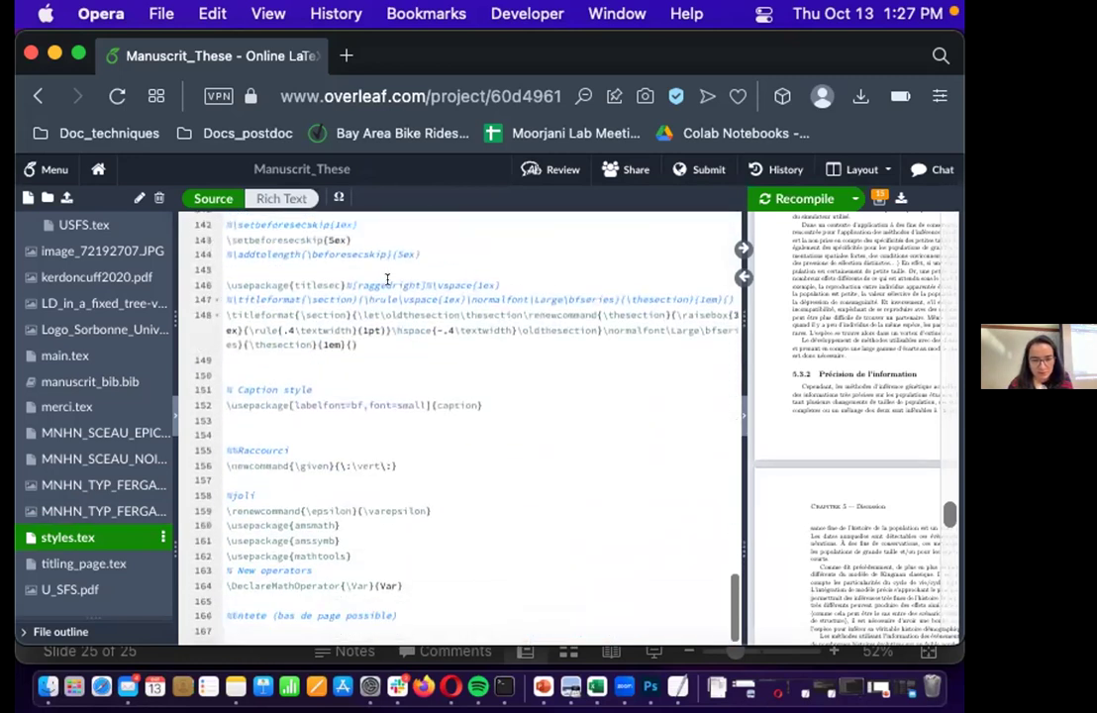
scroll(386, 279, "down", 2)
scroll(386, 278, "up", 20)
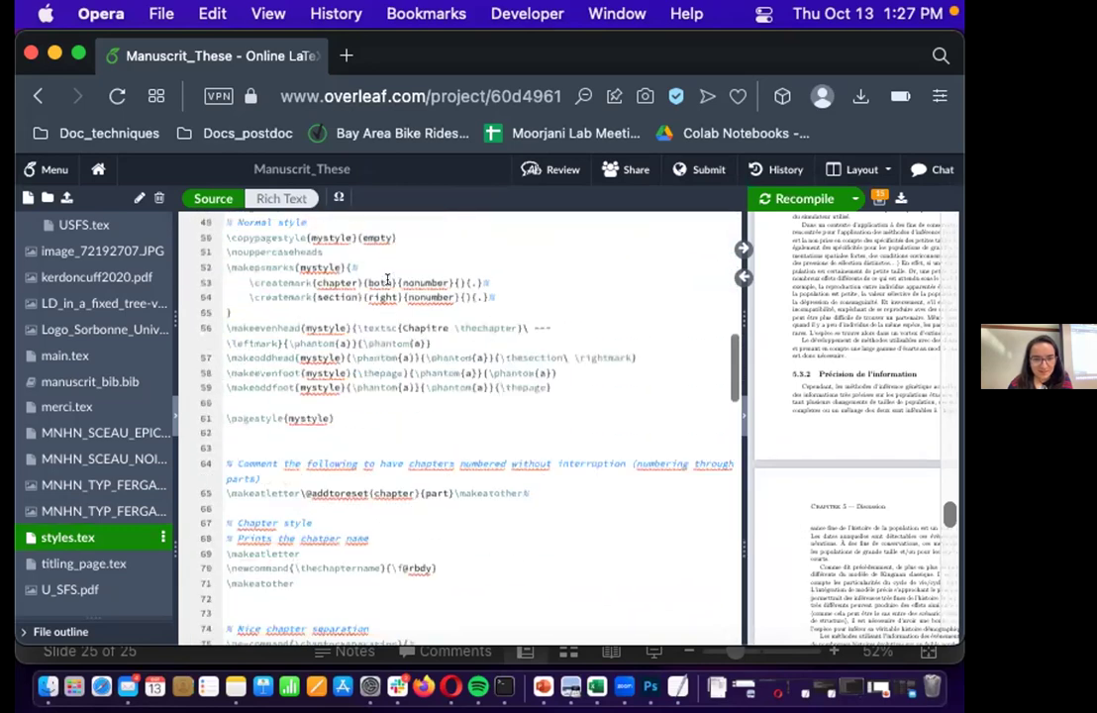
scroll(386, 278, "up", 12)
Narrow the source area to enlarge the PDF preview and view the pages backward from section 5.3.2 past the Chapter 5 opening to the rotated supplementary table
left_click_drag(729, 448, 458, 414)
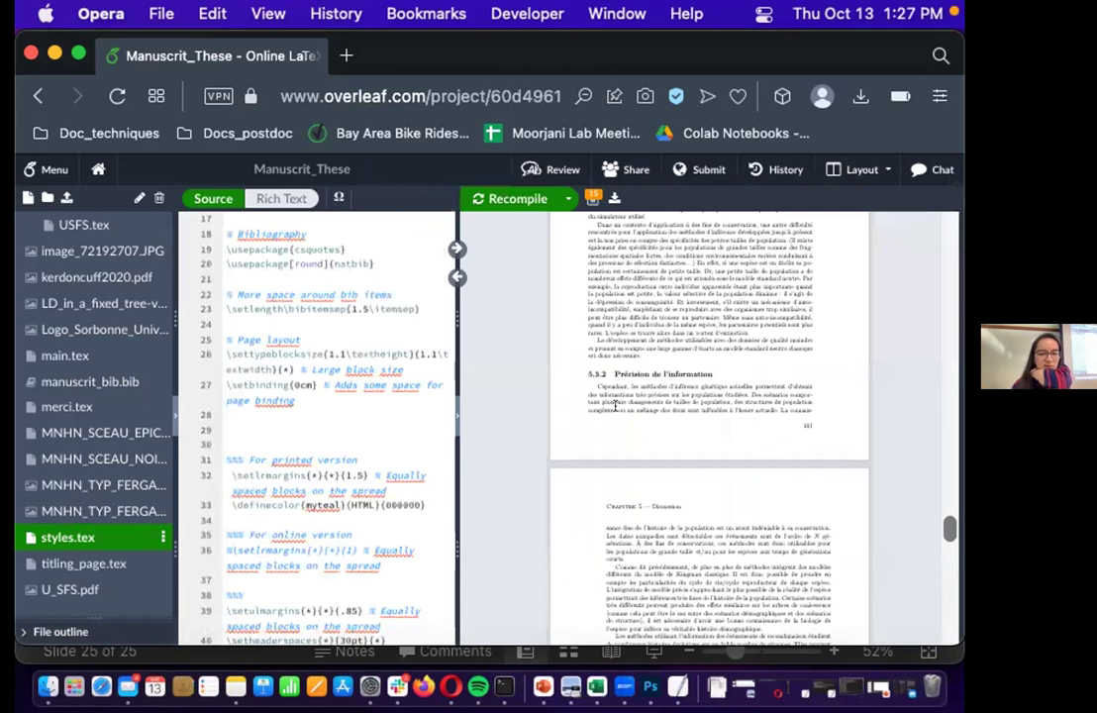
scroll(615, 407, "up", 3)
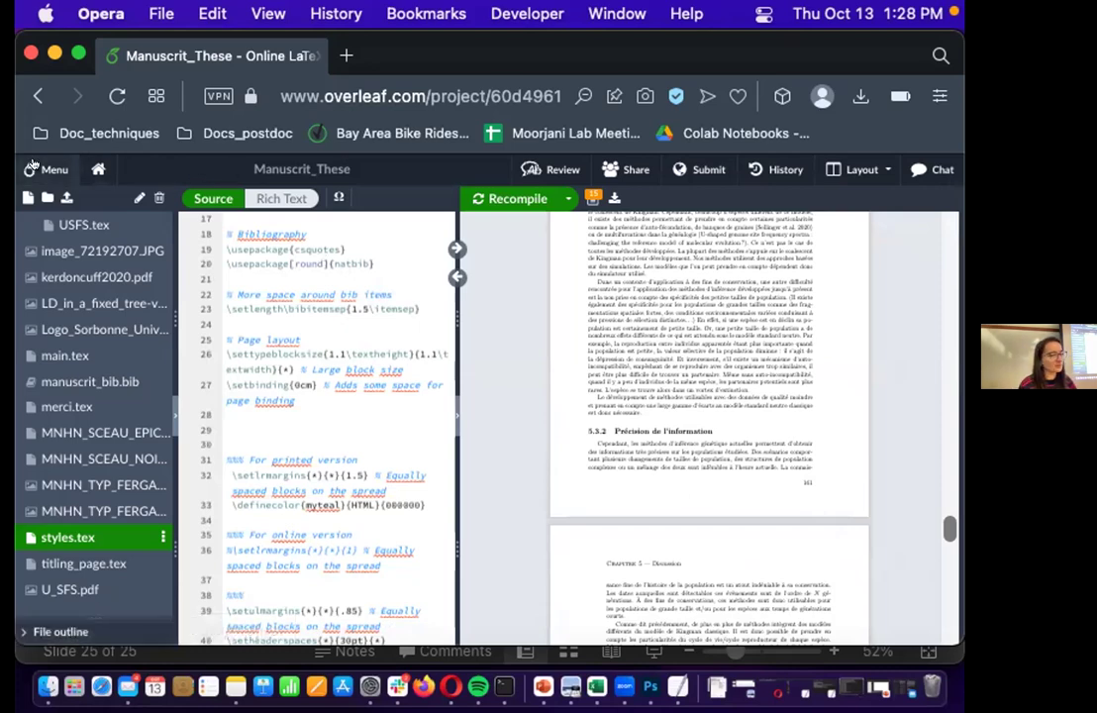
scroll(497, 412, "up", 15)
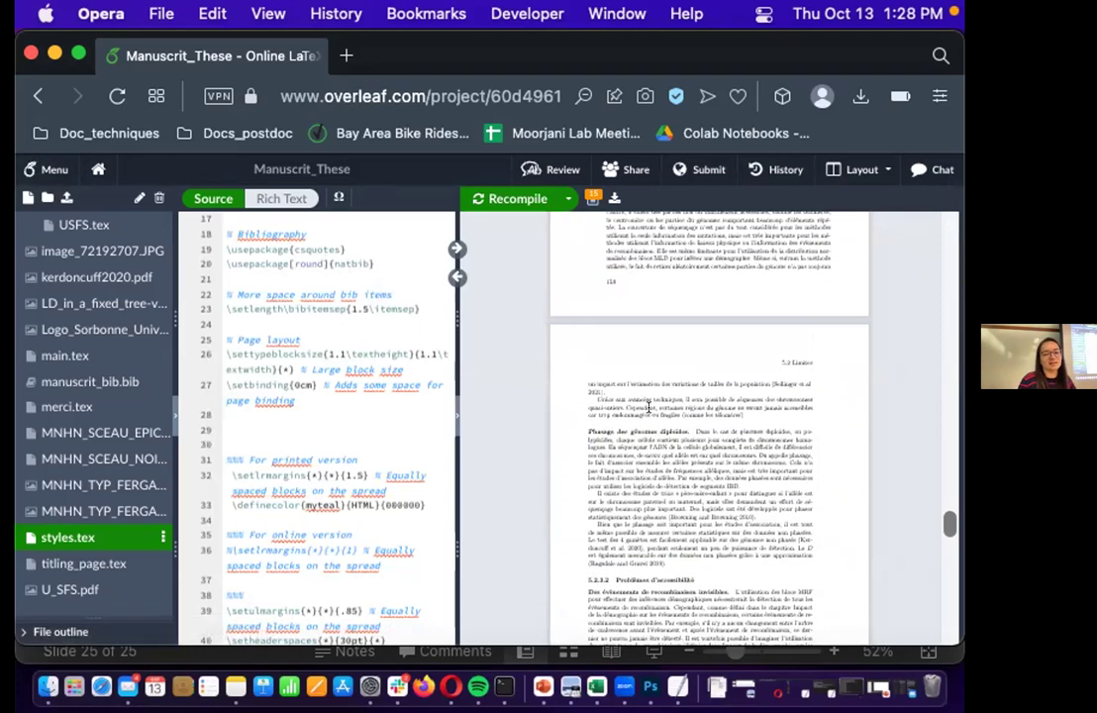
scroll(648, 407, "up", 10)
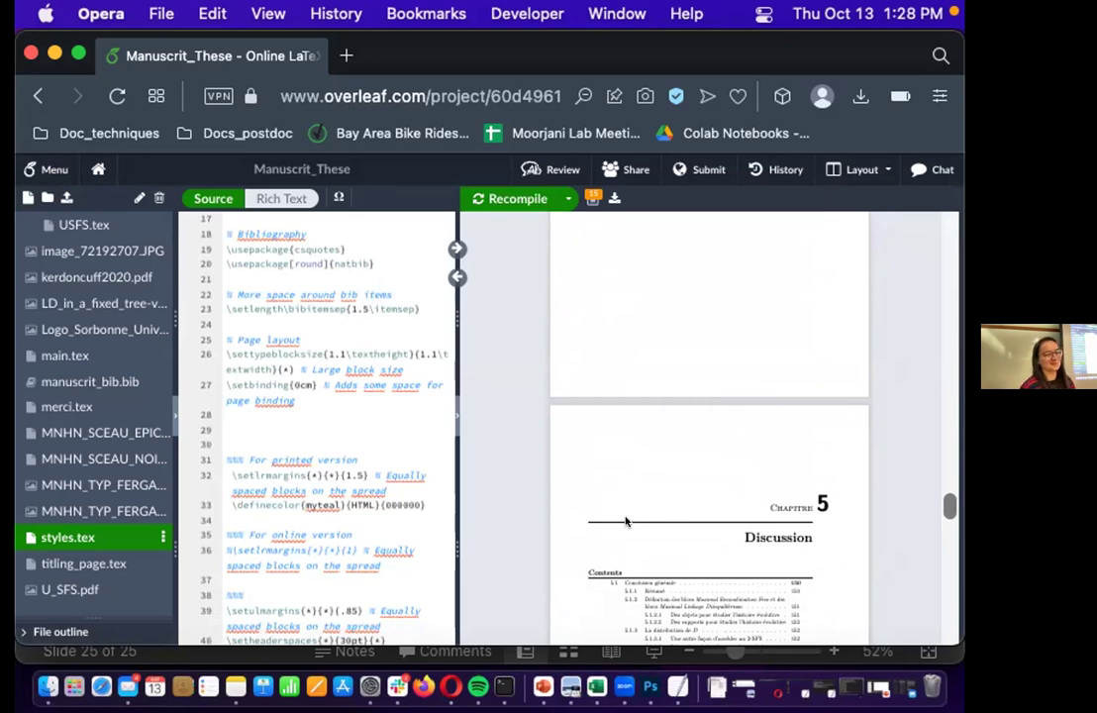
scroll(626, 522, "up", 10)
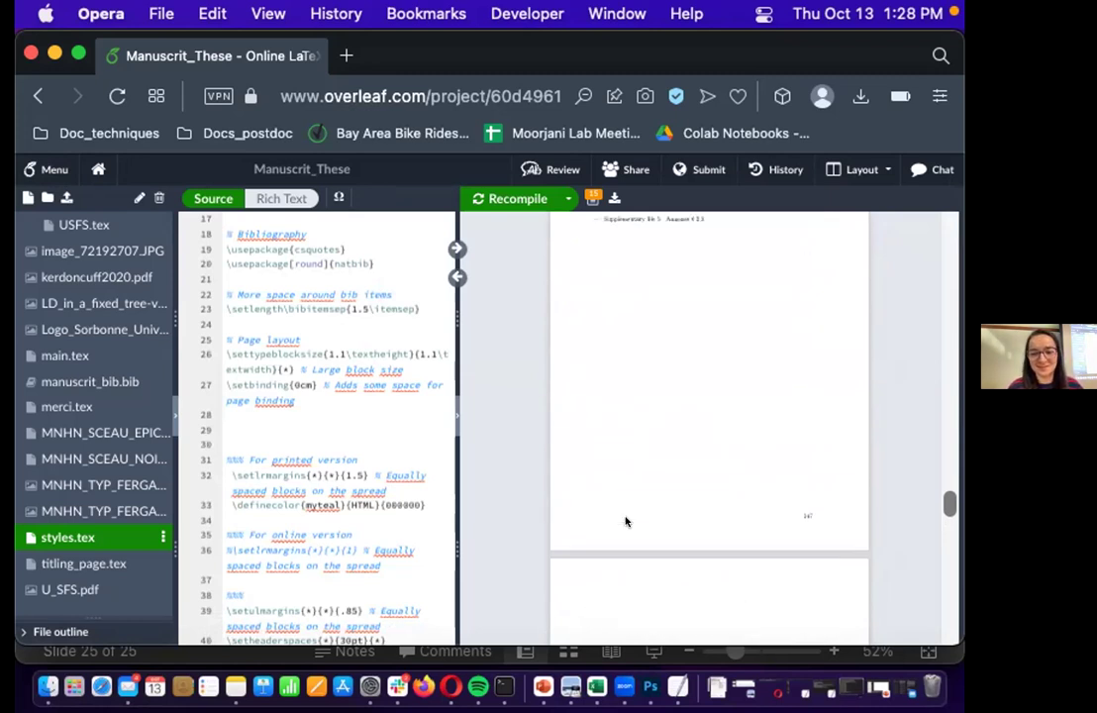
scroll(626, 522, "up", 5)
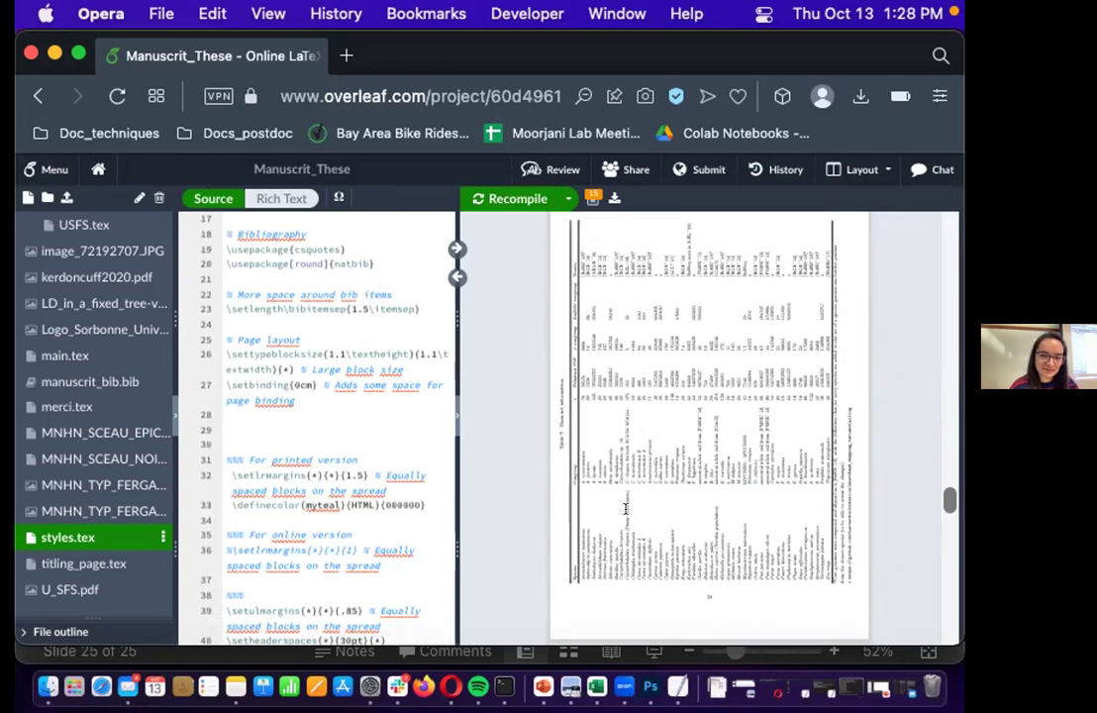